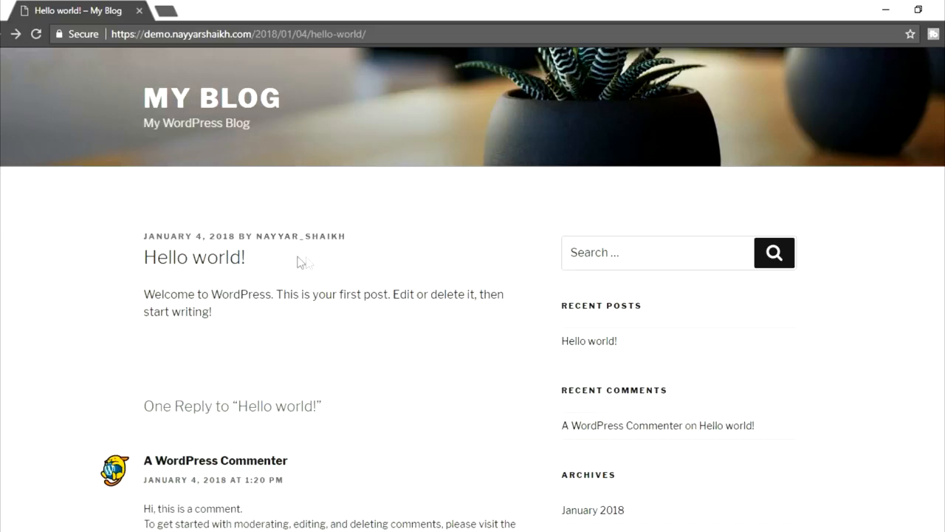
click(175, 9)
text(demo)
key(Right)
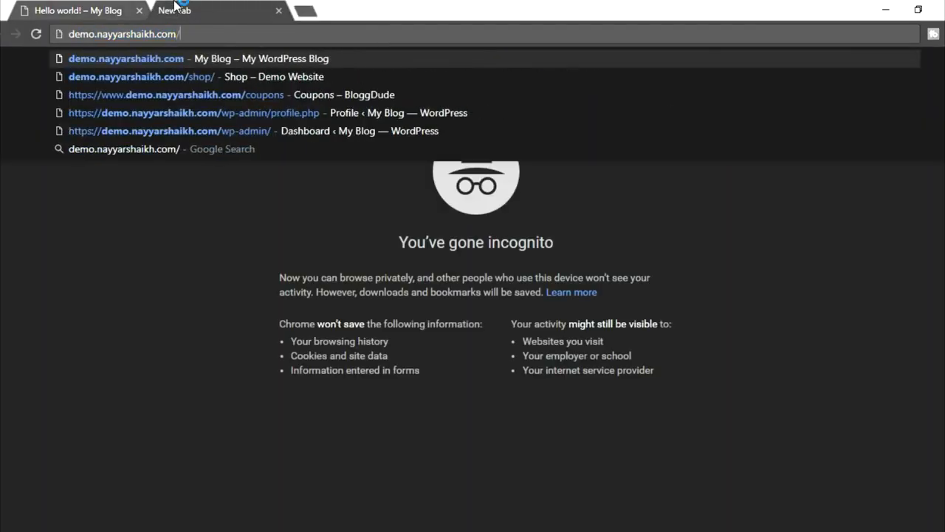
text(/wp-admin)
key(Return)
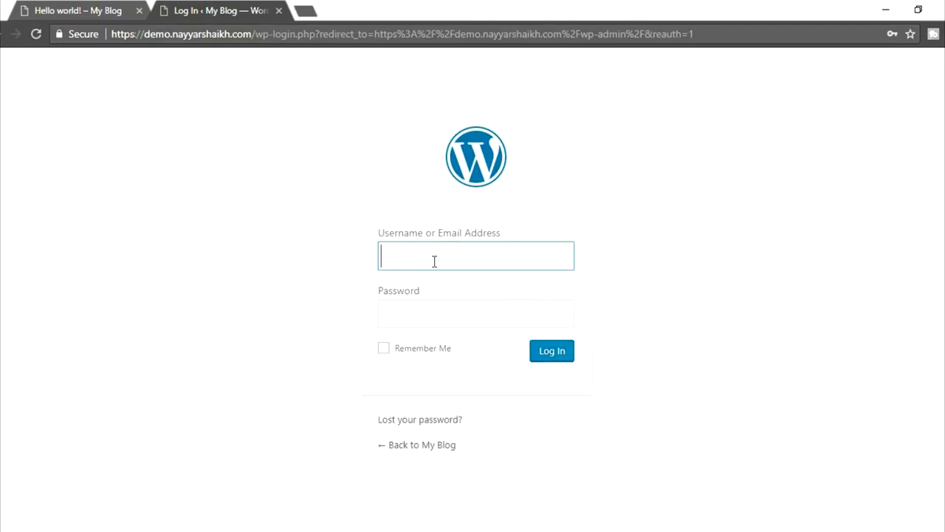
click(95, 12)
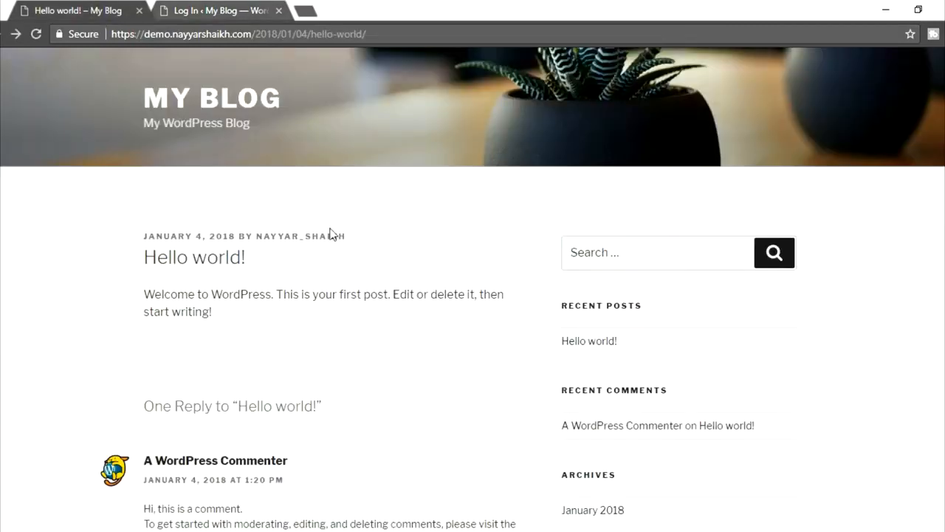
double_click(329, 235)
click(255, 9)
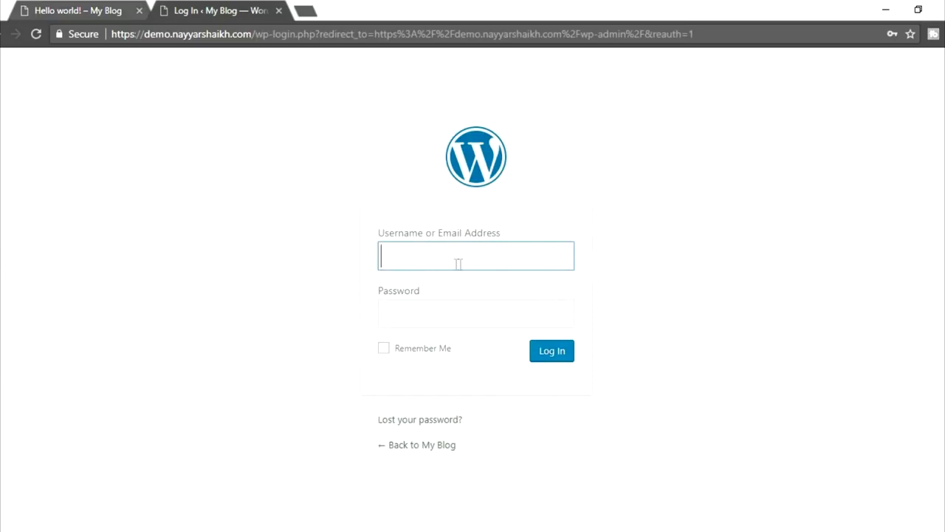
click(279, 11)
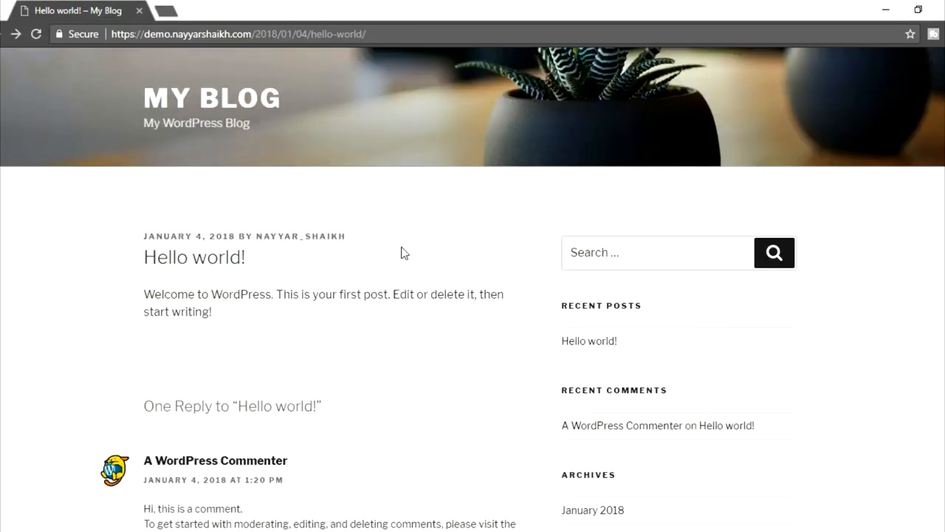
drag(373, 243, 254, 237)
click(391, 241)
- Bring the admin Dashboard forward and go to the Edit My Profile page from the Howdy menu
click(117, 492)
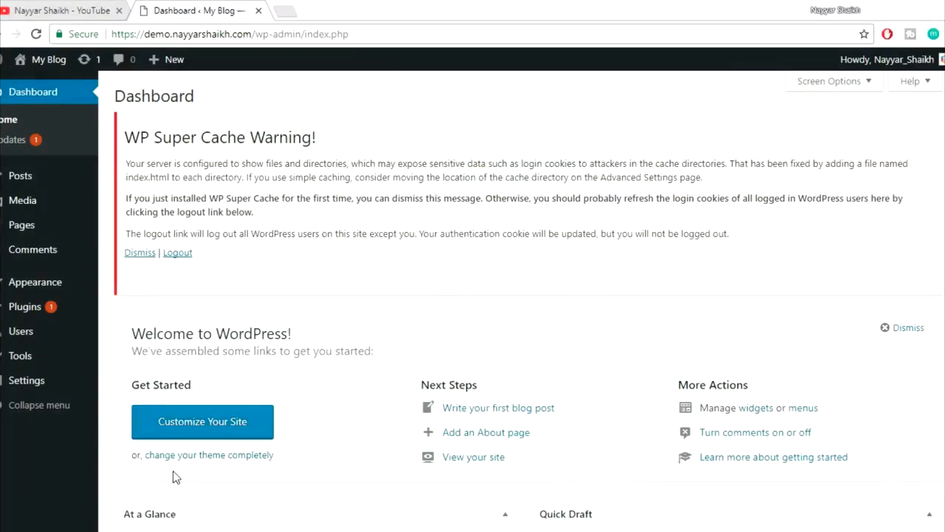
mouse_move(919, 62)
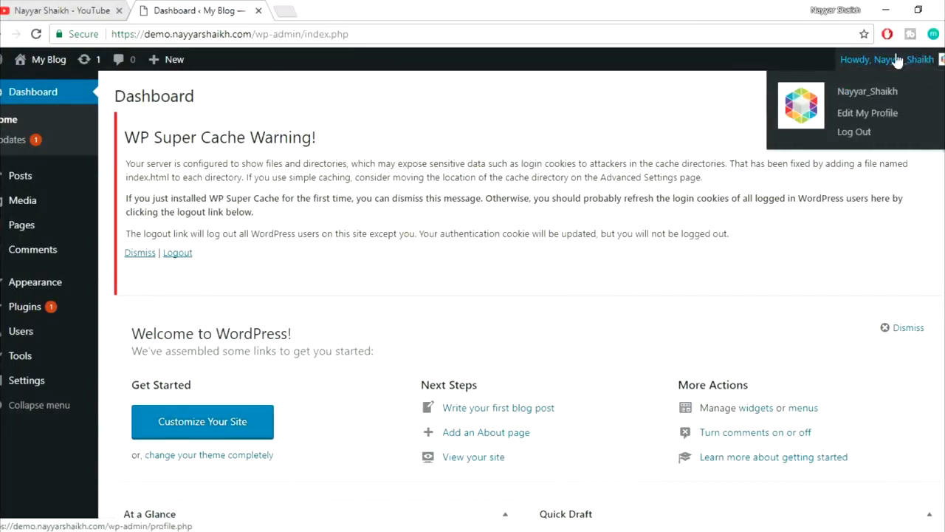
click(858, 114)
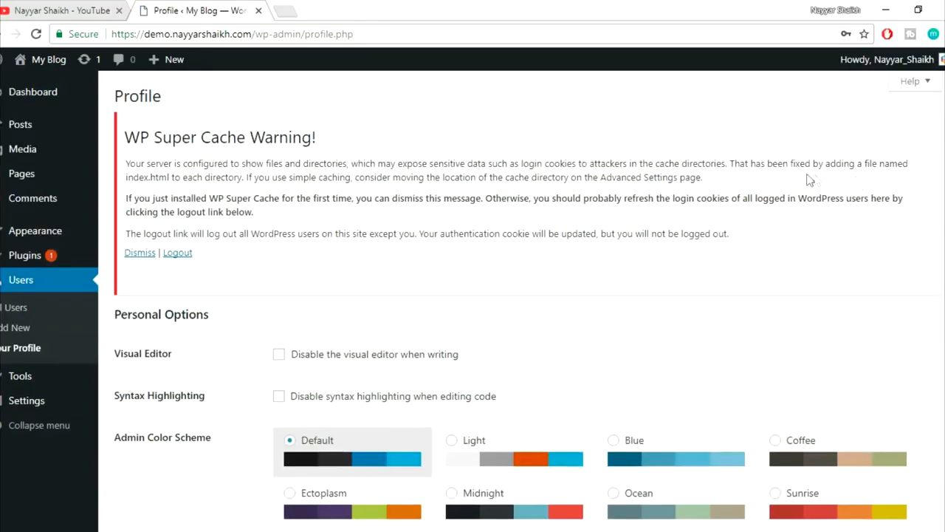
- Preview the Light, Blue and Ectoplasm admin colour schemes, then choose Midnight
scroll(317, 218, down, 3)
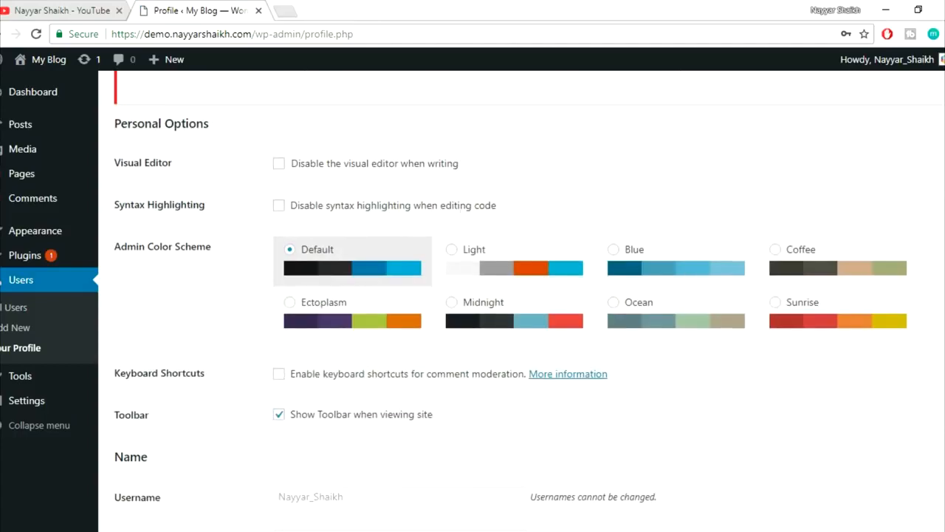
click(517, 267)
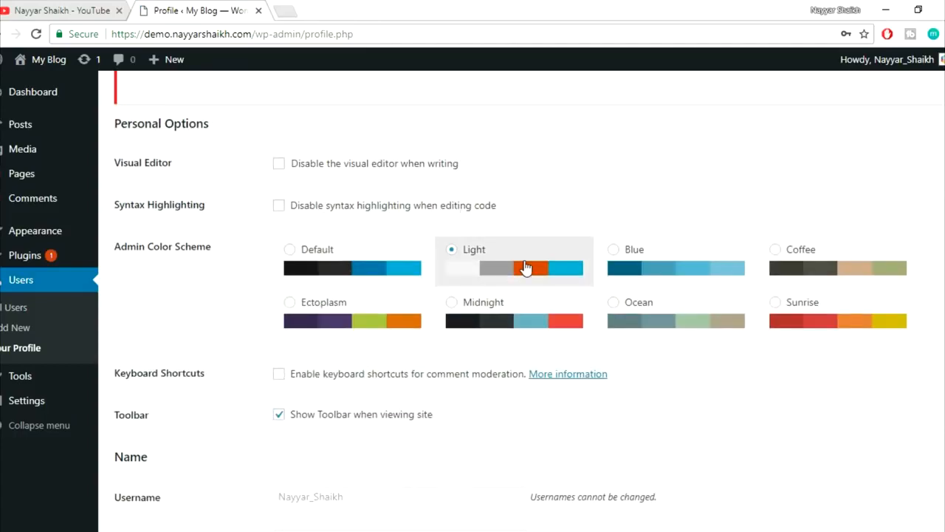
click(622, 288)
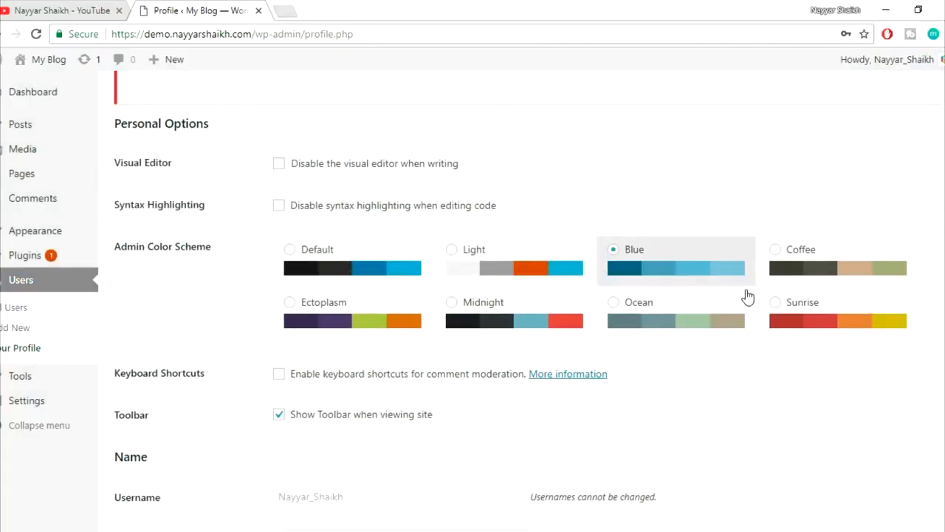
click(399, 325)
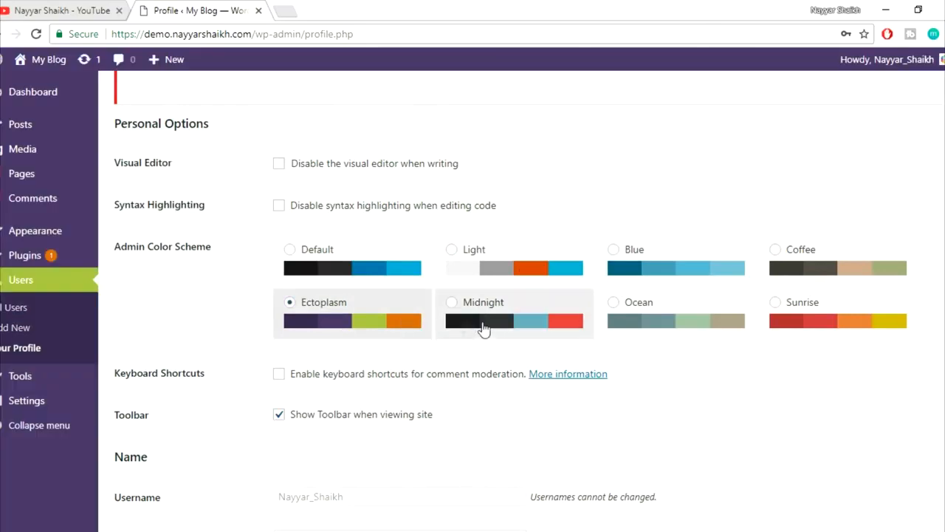
click(481, 321)
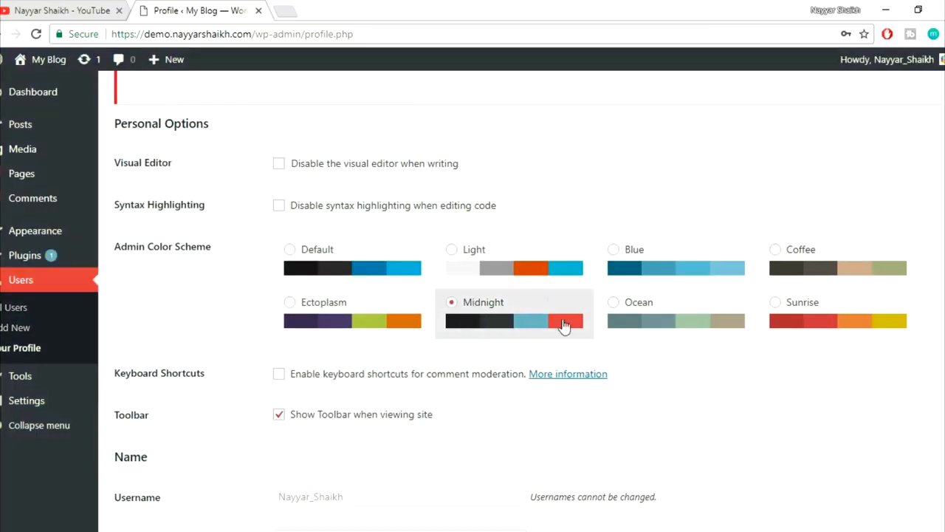
scroll(794, 379, down, 2)
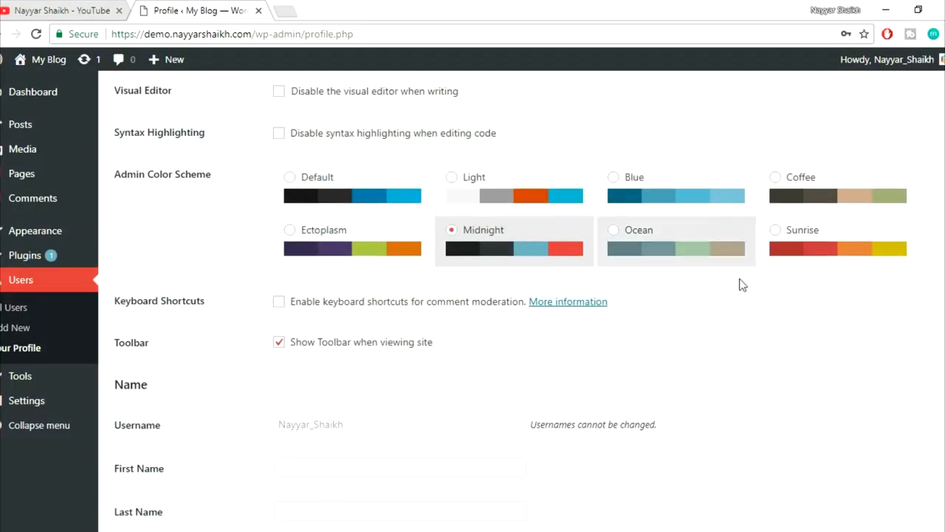
scroll(777, 306, down, 3)
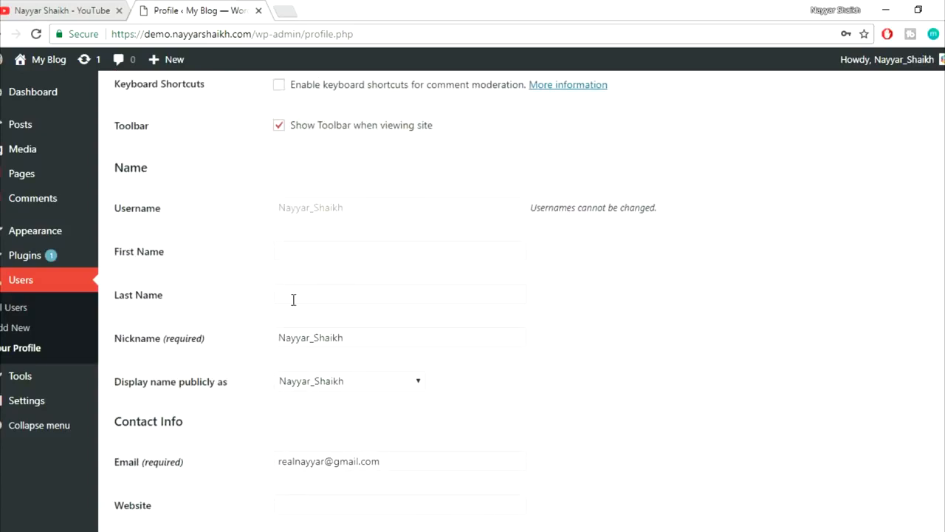
scroll(287, 283, down, 1)
- Fill in your first name in the profile's First Name field
click(322, 181)
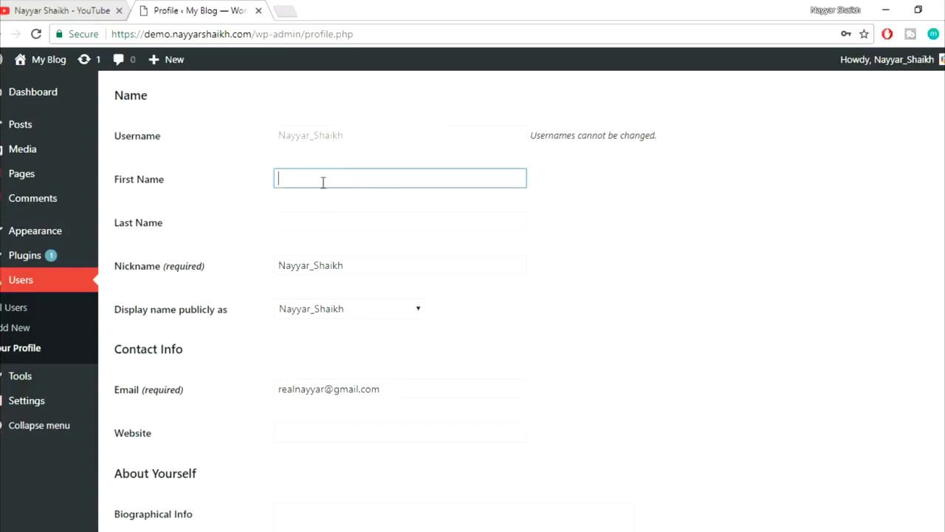
text(Nayyar)
click(327, 225)
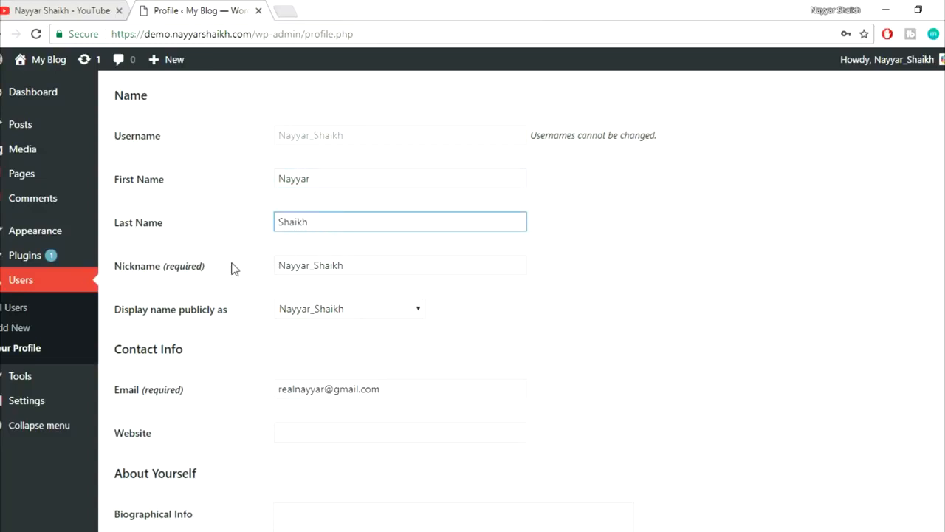
- Clear the existing nickname and type a new one in its place
drag(363, 265, 243, 268)
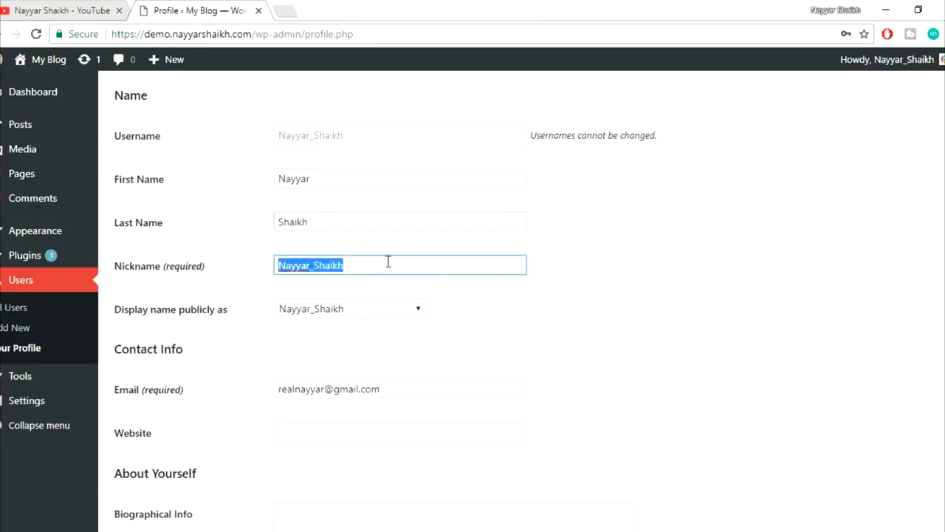
text(John Doe)
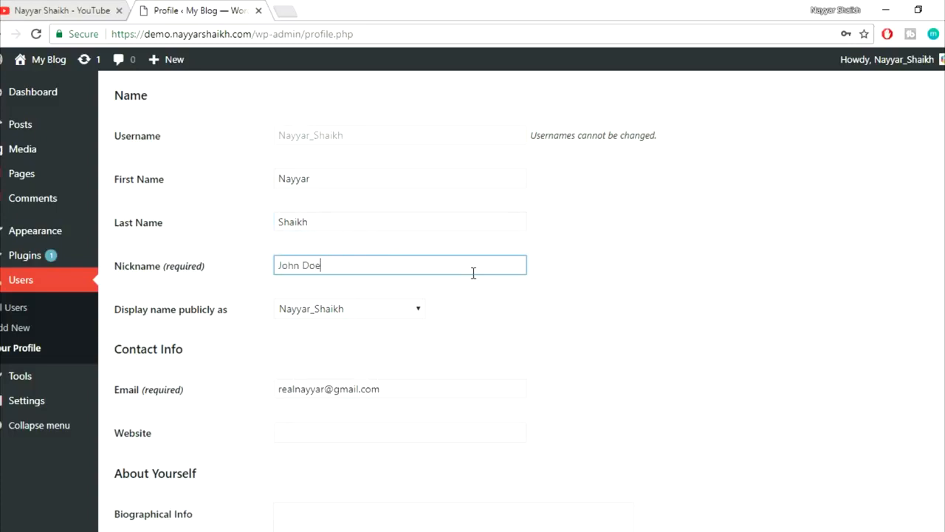
key(ctrl+a)
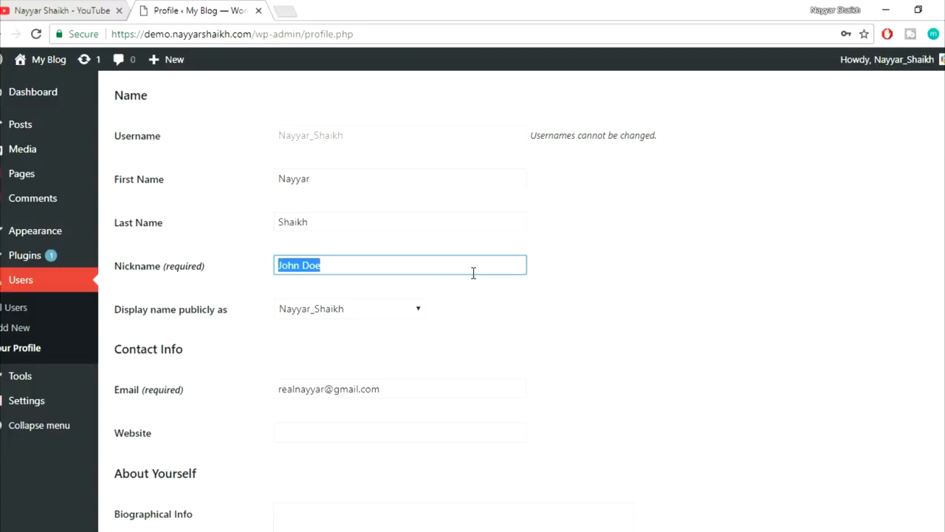
key(BackSpace)
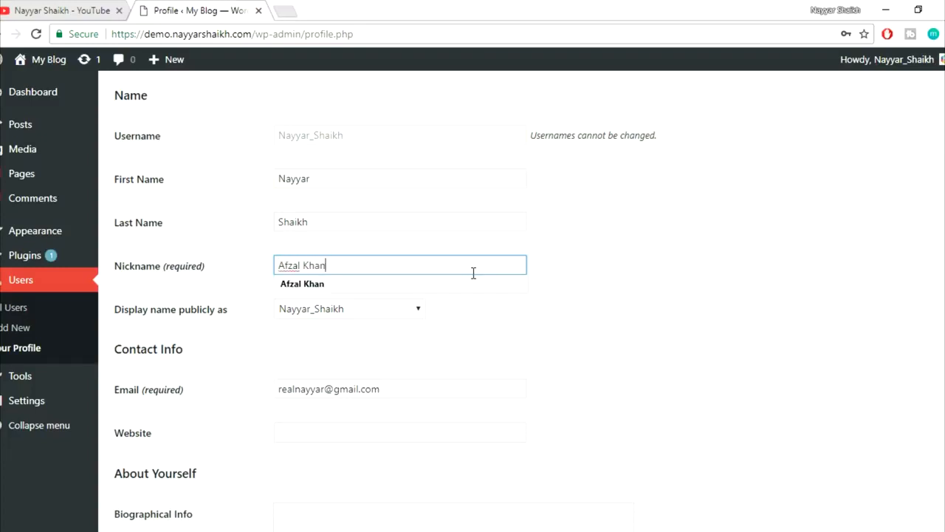
click(611, 296)
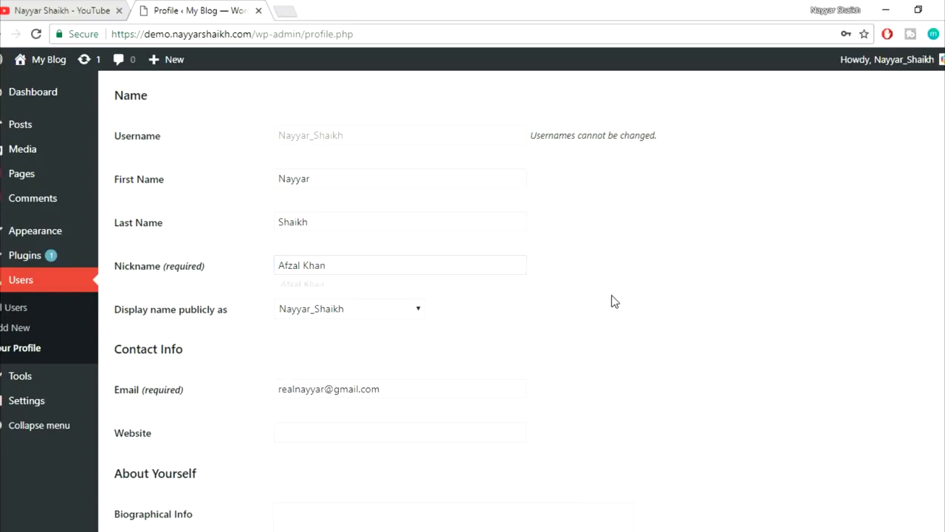
click(370, 262)
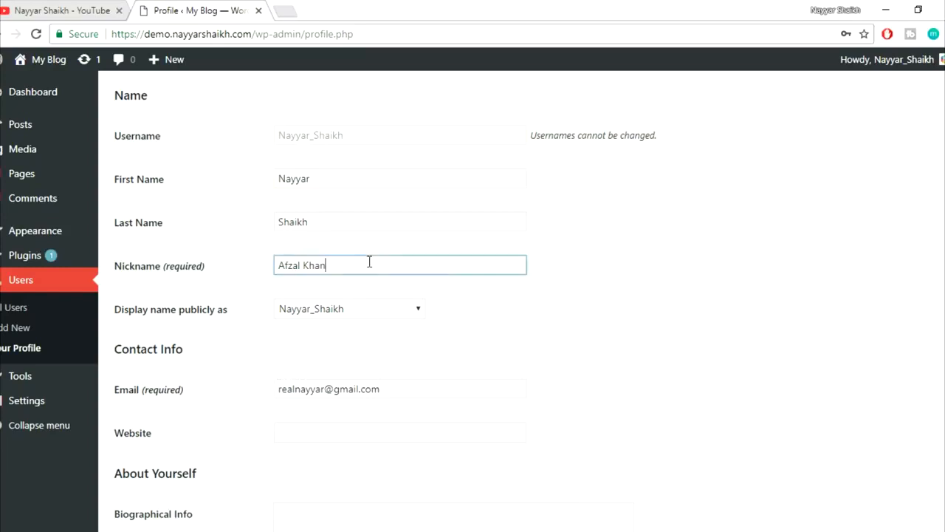
- Set 'Display name publicly as' to your first name
drag(369, 263, 248, 267)
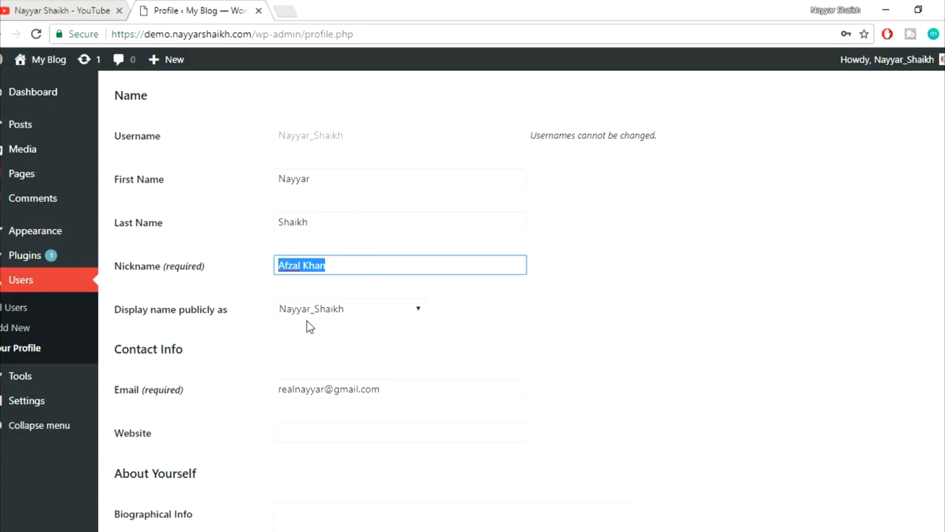
click(341, 310)
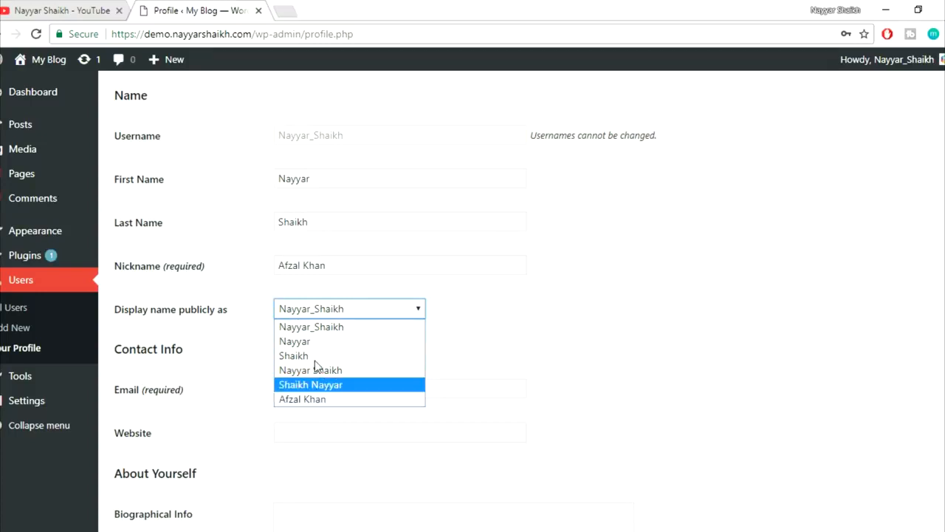
click(314, 344)
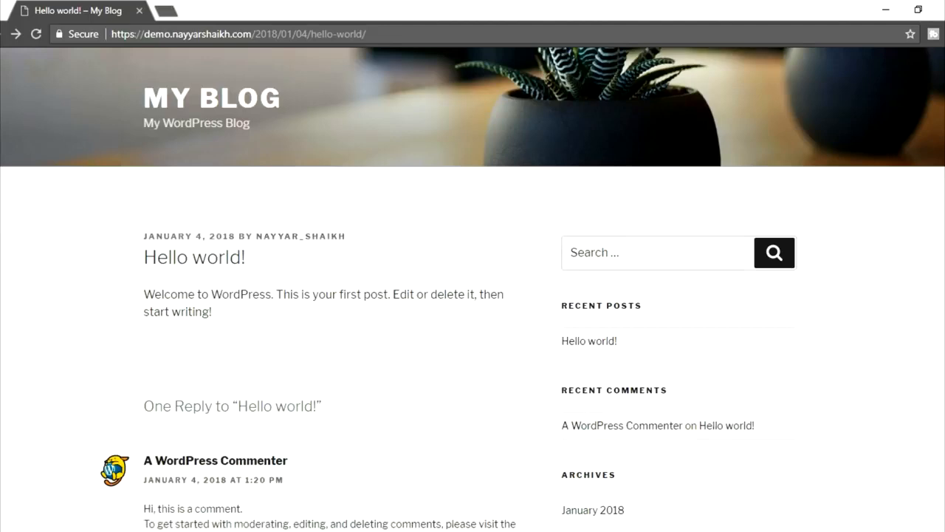
- Make the nickname the public display name and save the profile with Update Profile
click(158, 497)
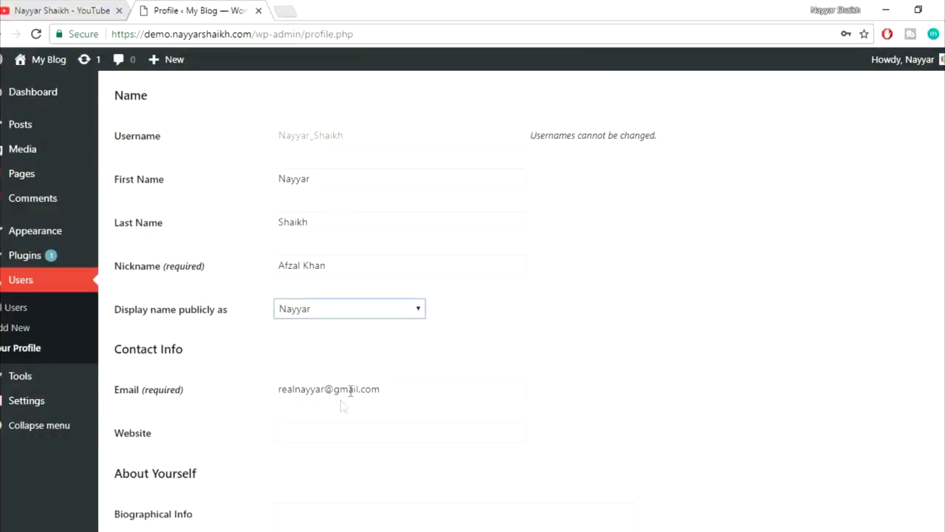
click(356, 307)
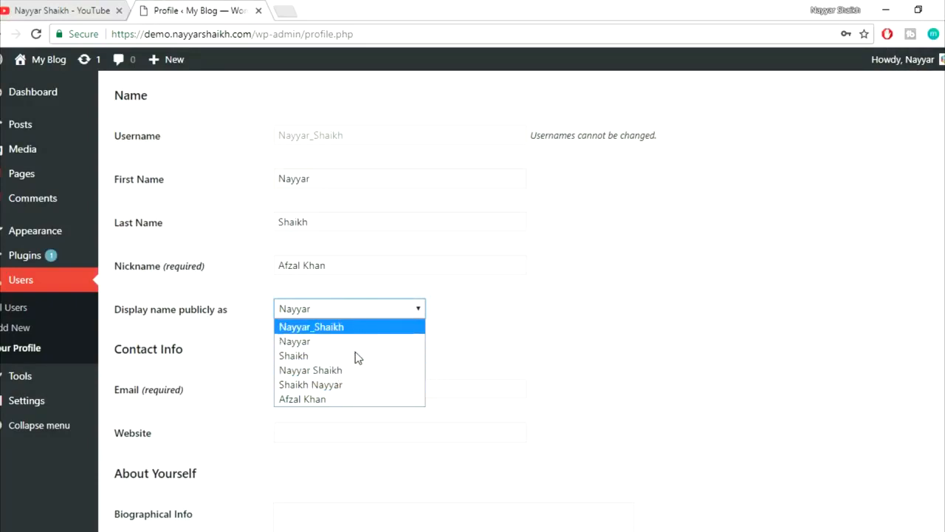
click(331, 399)
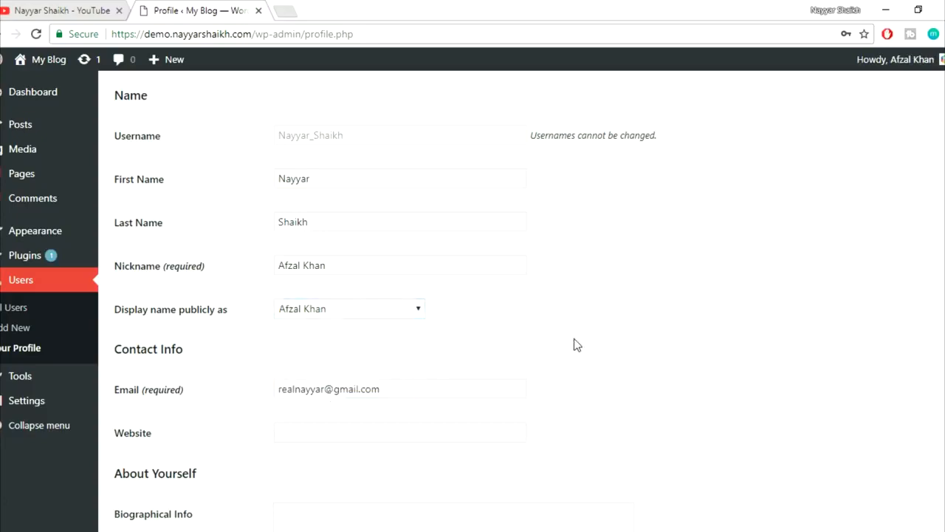
scroll(641, 361, down, 5)
click(163, 466)
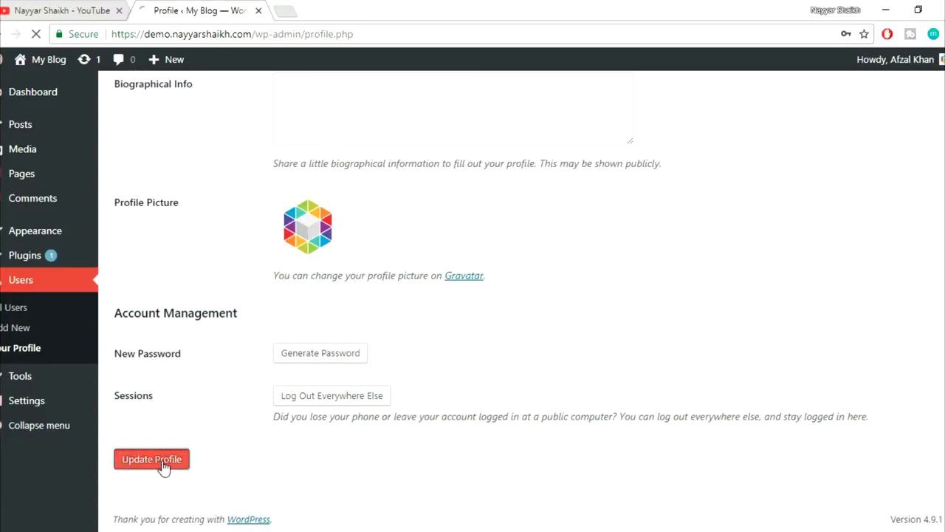
- Reload the Hello world post and check its byline now shows the nickname
click(258, 488)
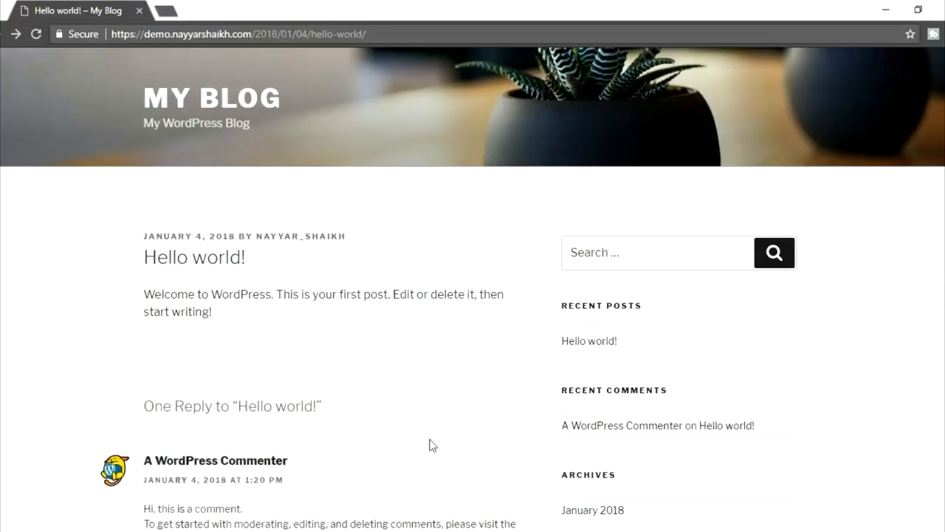
click(37, 33)
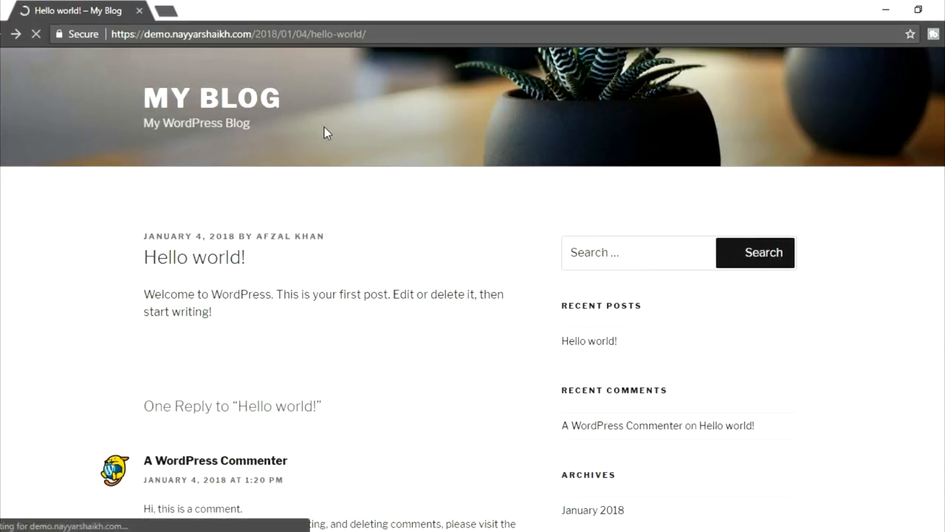
drag(327, 237, 264, 233)
click(376, 238)
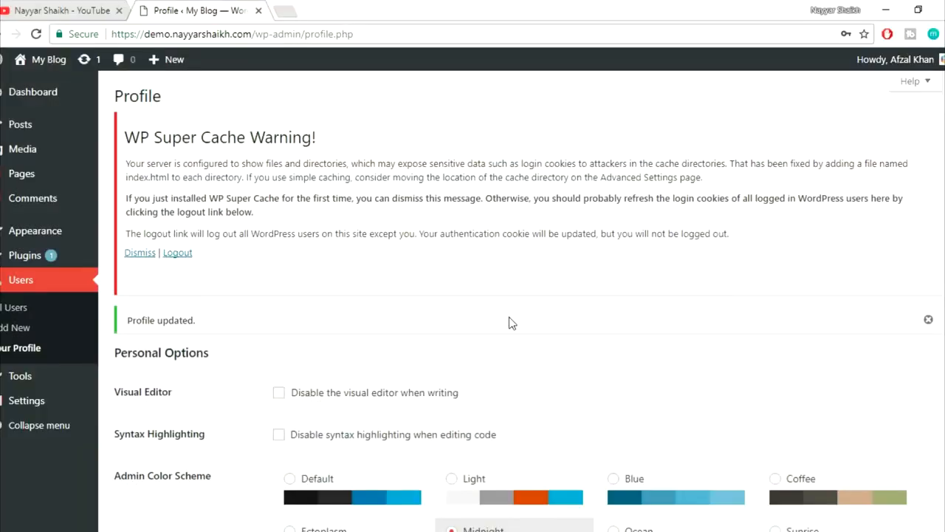
- Overwrite the current nickname with a different new nickname, leaving the display name alone
scroll(509, 319, down, 6)
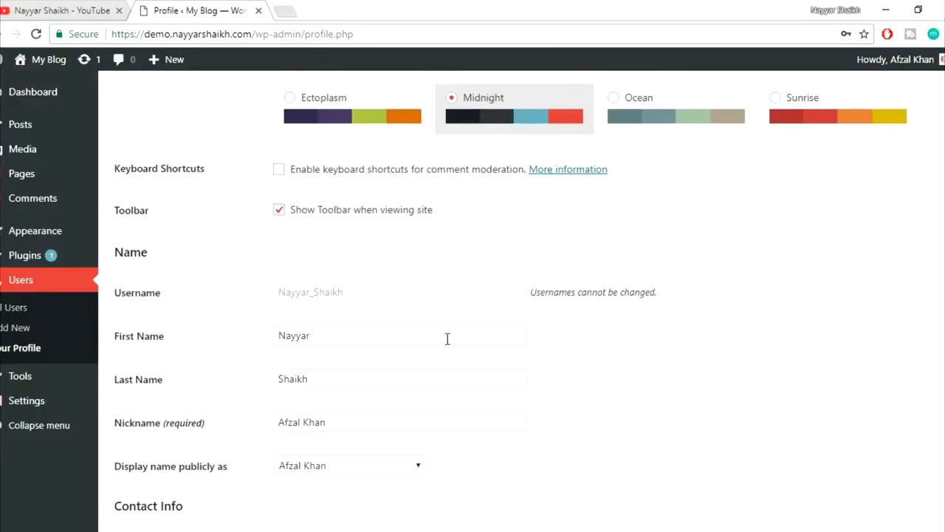
scroll(455, 392, down, 2)
click(360, 279)
key(ctrl+a)
text(nayyars777)
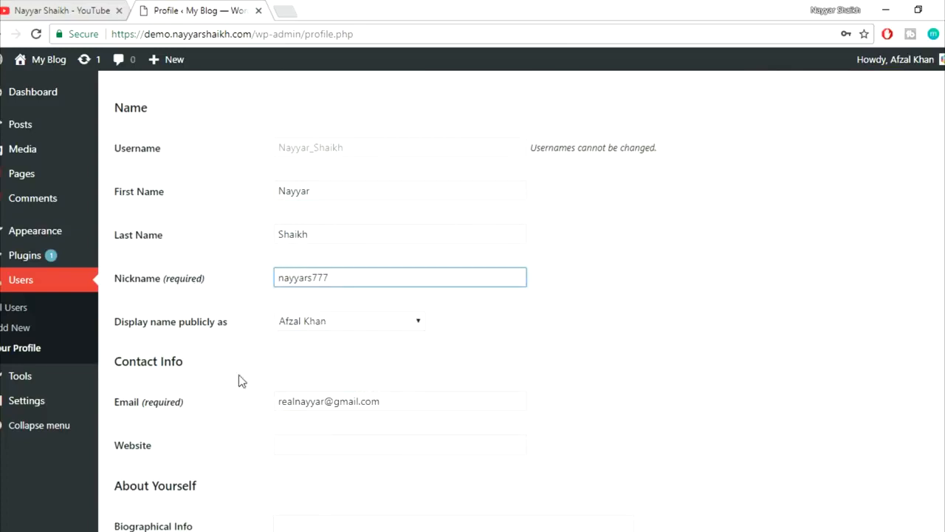
key(alt+Tab)
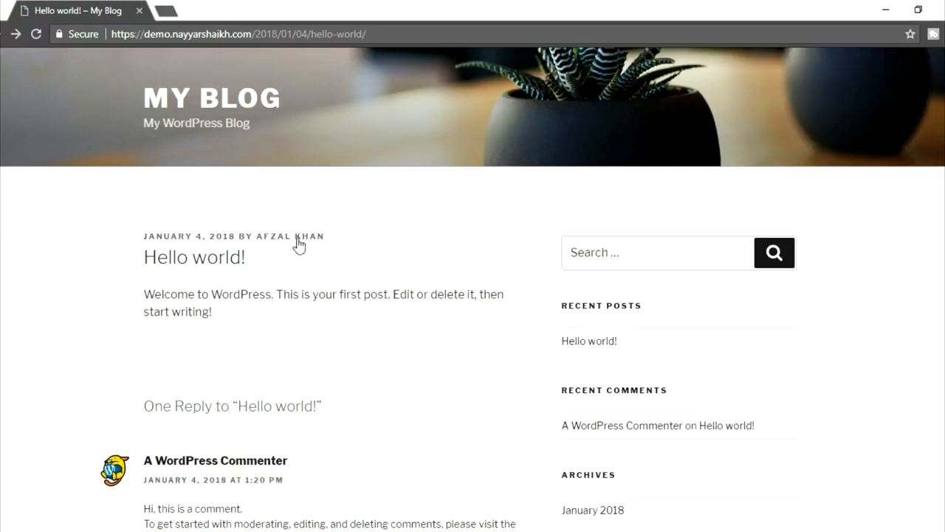
key(alt+Tab)
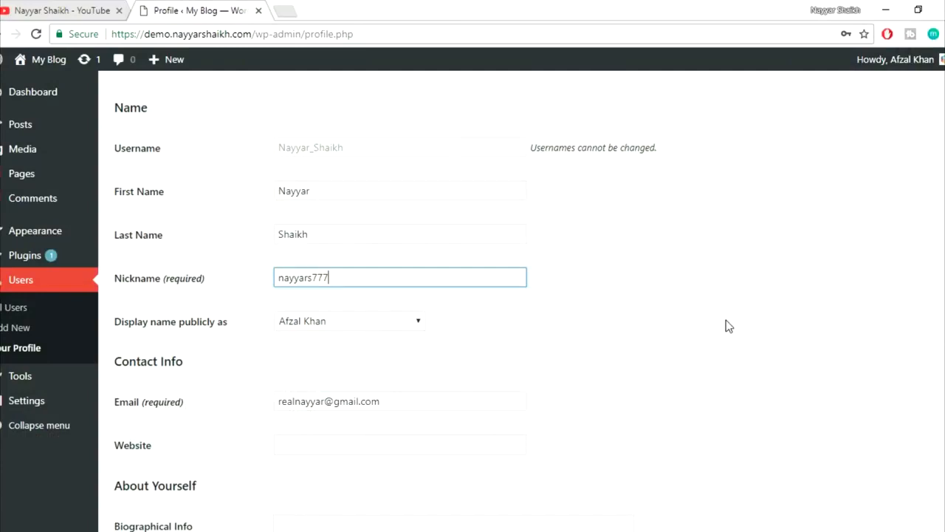
scroll(730, 328, down, 5)
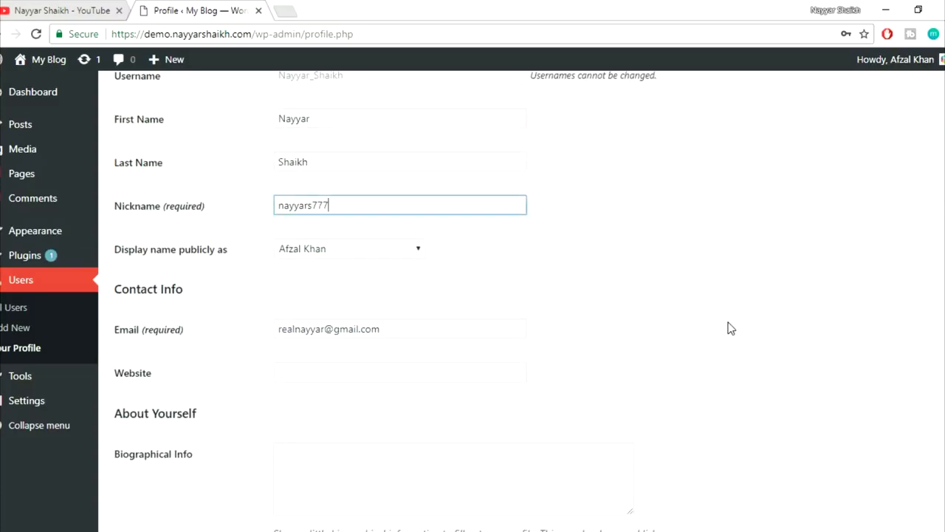
scroll(412, 214, down, 2)
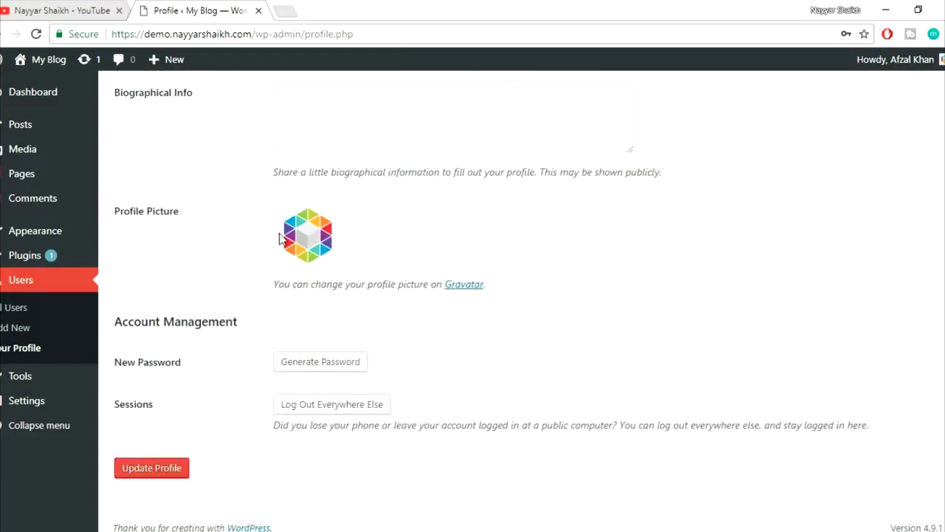
scroll(411, 214, up, 1)
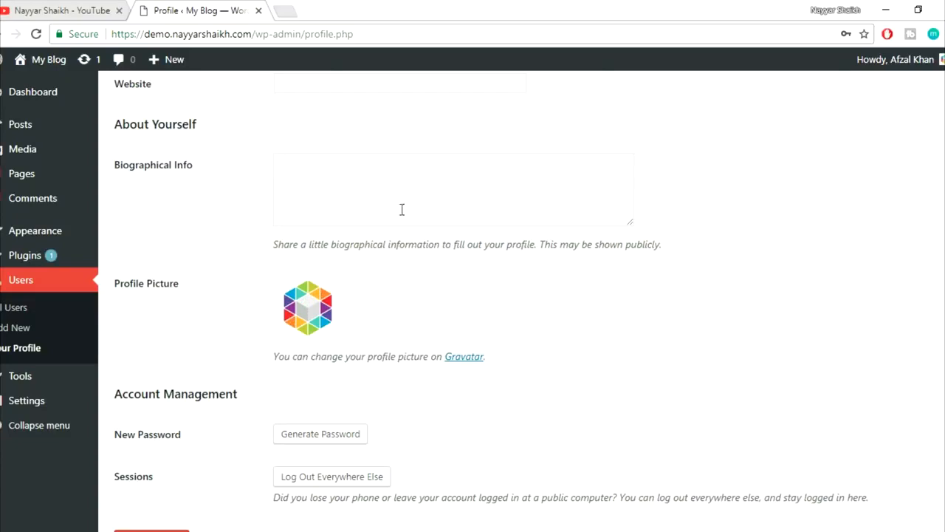
- Generate a new password and type your own weak password, noting its Very weak rating
scroll(546, 280, down, 1)
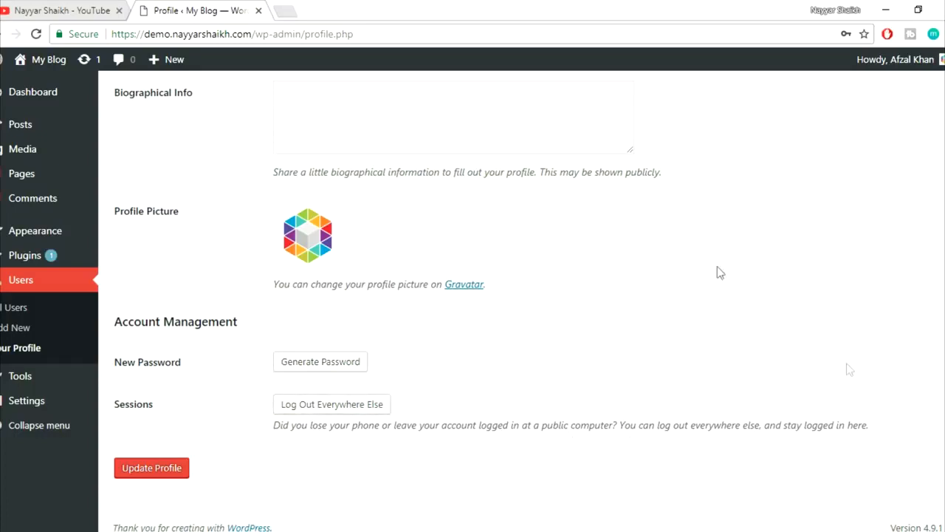
click(341, 362)
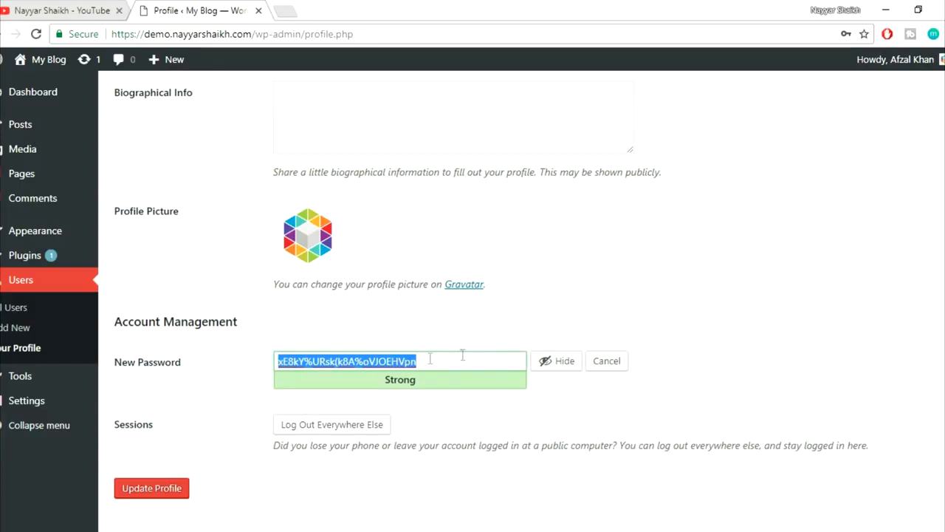
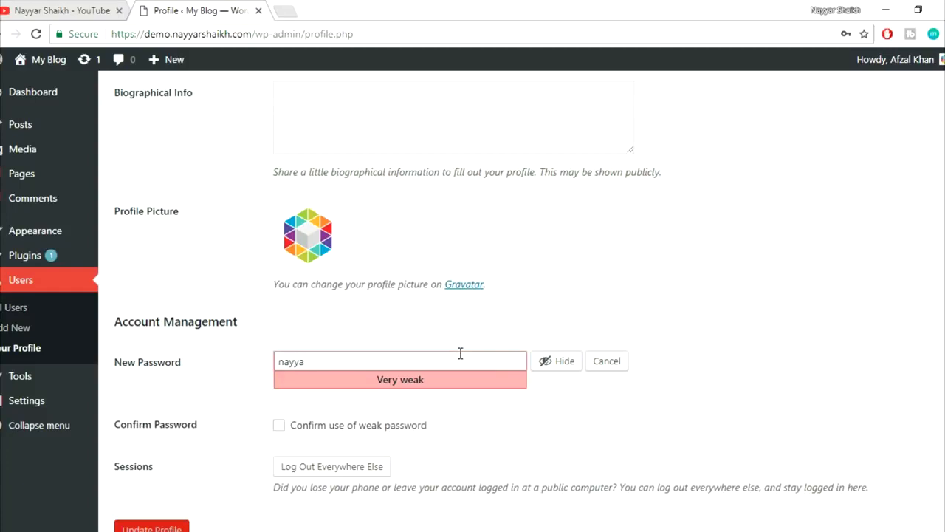
drag(371, 381, 433, 382)
click(458, 401)
scroll(459, 403, up, 5)
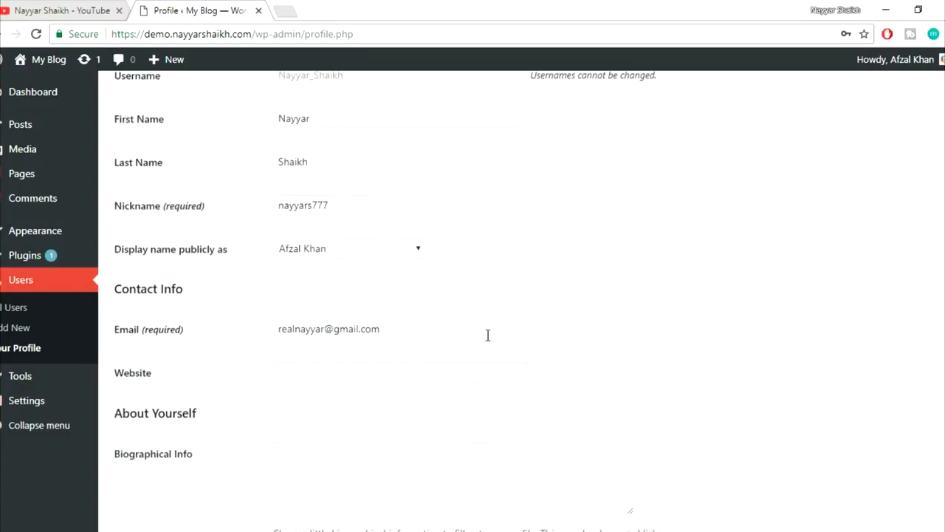
scroll(487, 335, down, 5)
drag(370, 359, 258, 364)
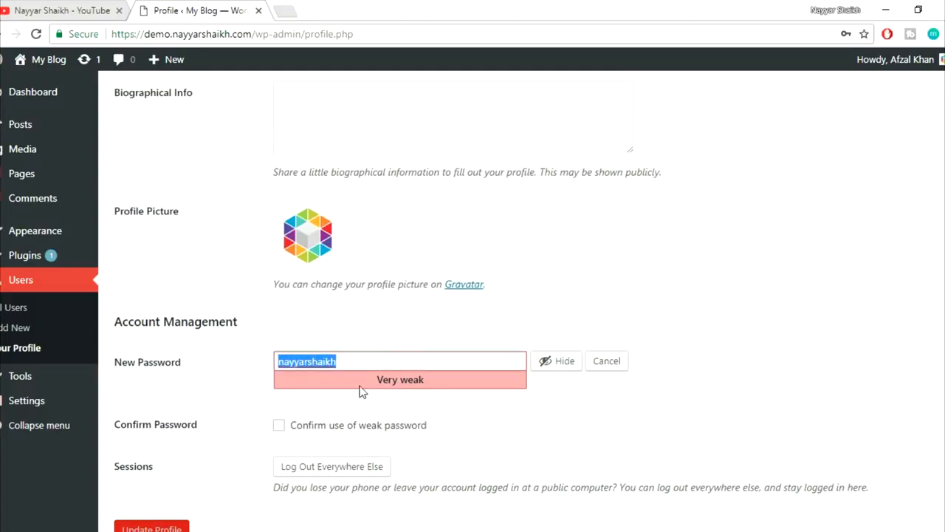
scroll(473, 376, down, 1)
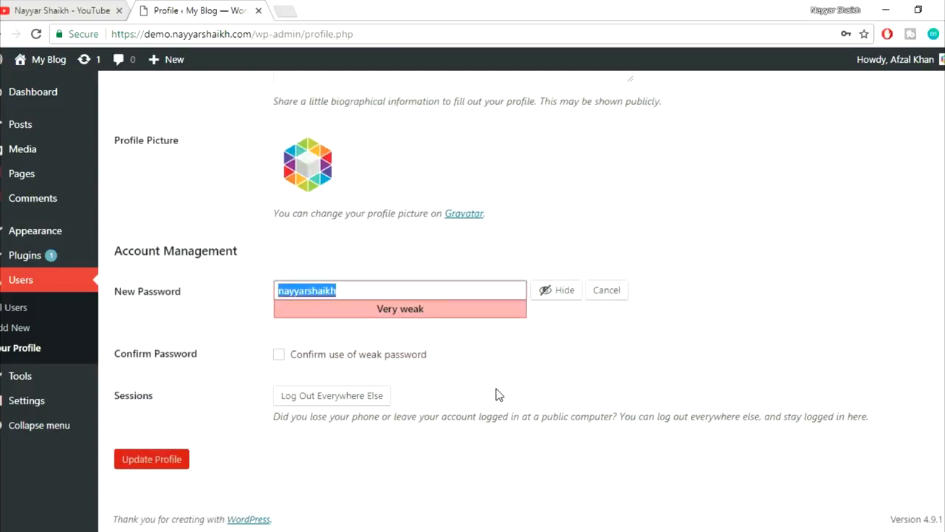
- Confirm use of the weak password and save the profile with Update Profile
click(336, 360)
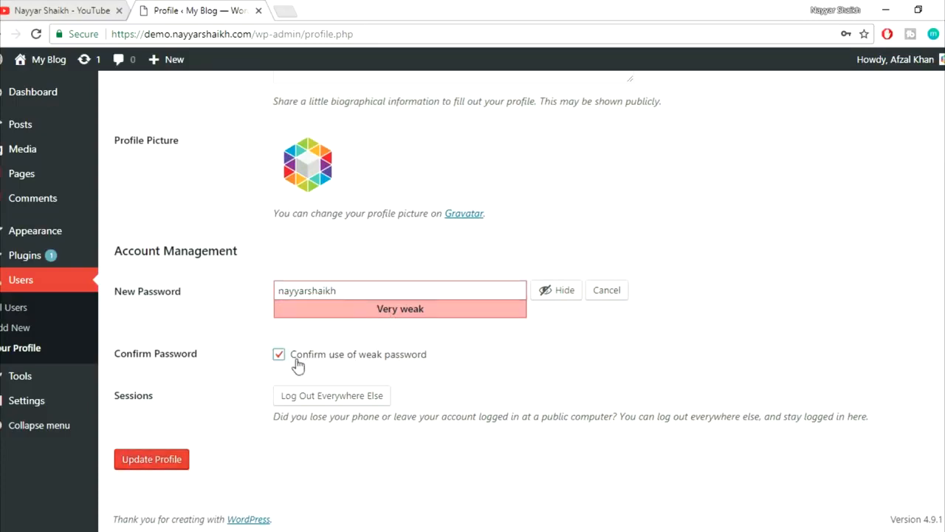
click(151, 463)
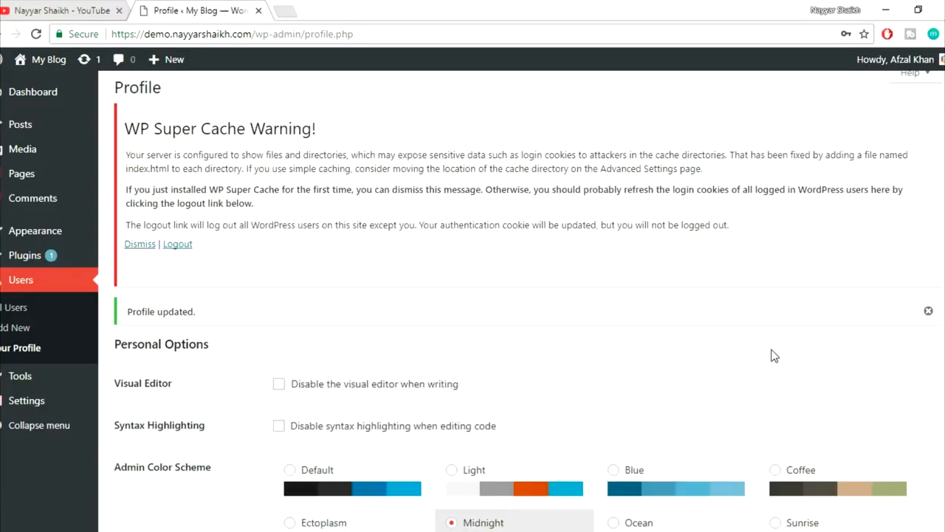
scroll(778, 356, down, 8)
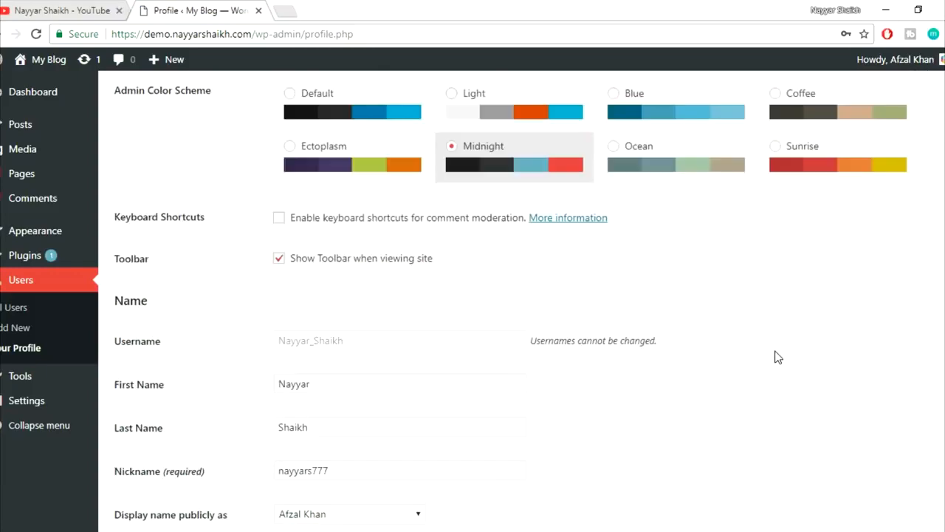
scroll(778, 357, down, 2)
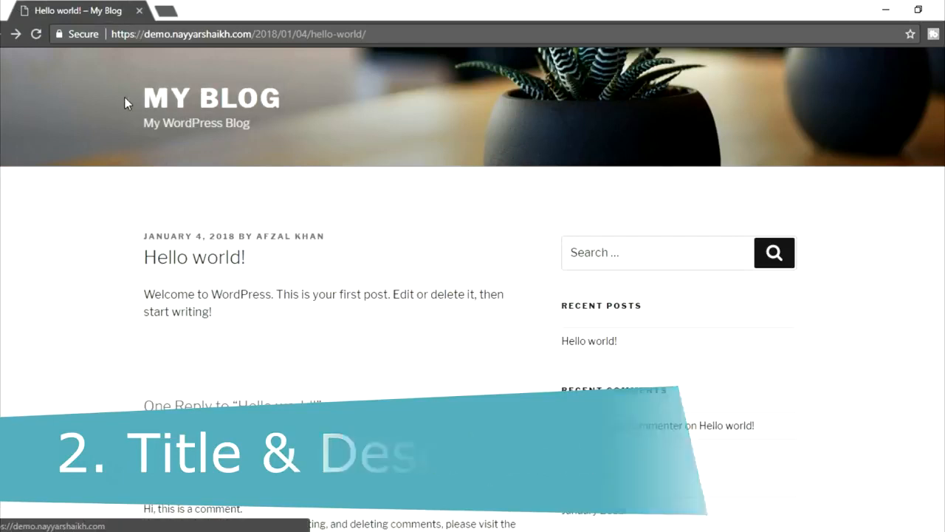
- Point out the MY BLOG title and My WordPress Blog tagline, then open the homepage via the title
drag(125, 97, 285, 95)
click(265, 125)
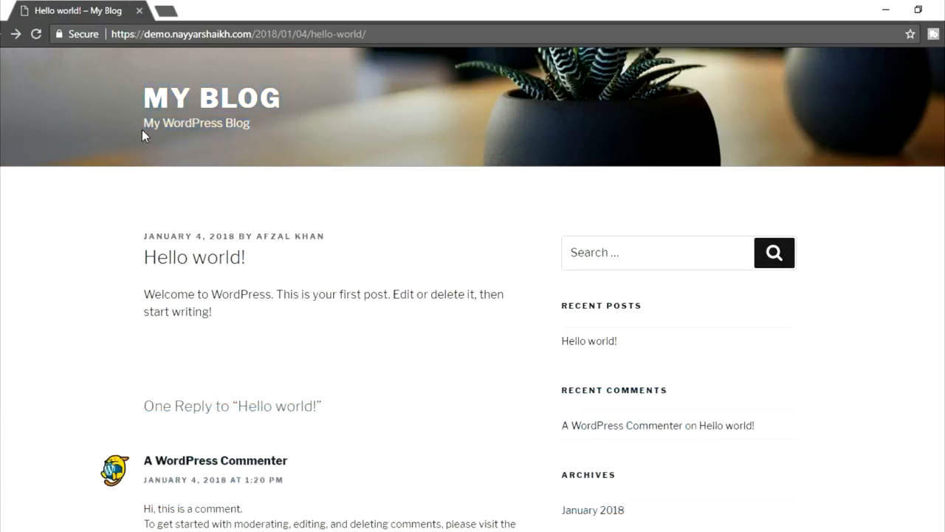
drag(263, 128, 145, 124)
click(179, 145)
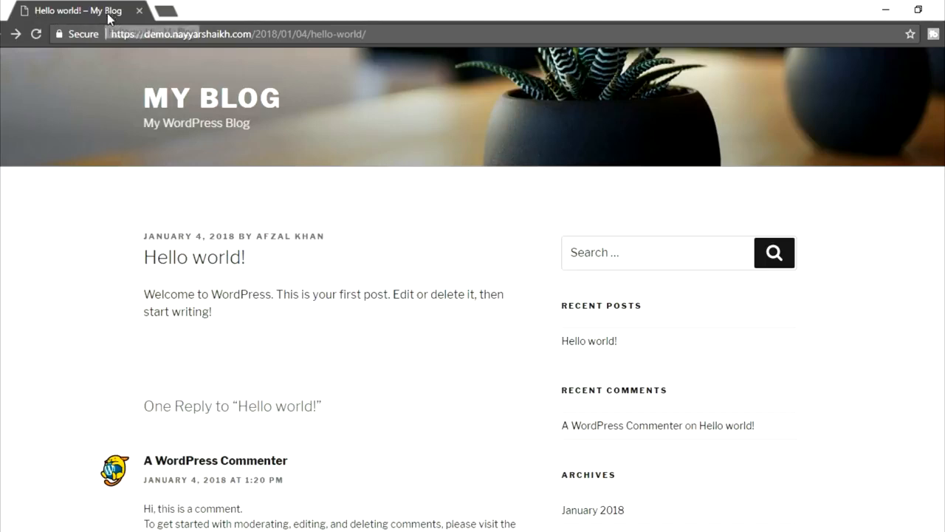
click(235, 99)
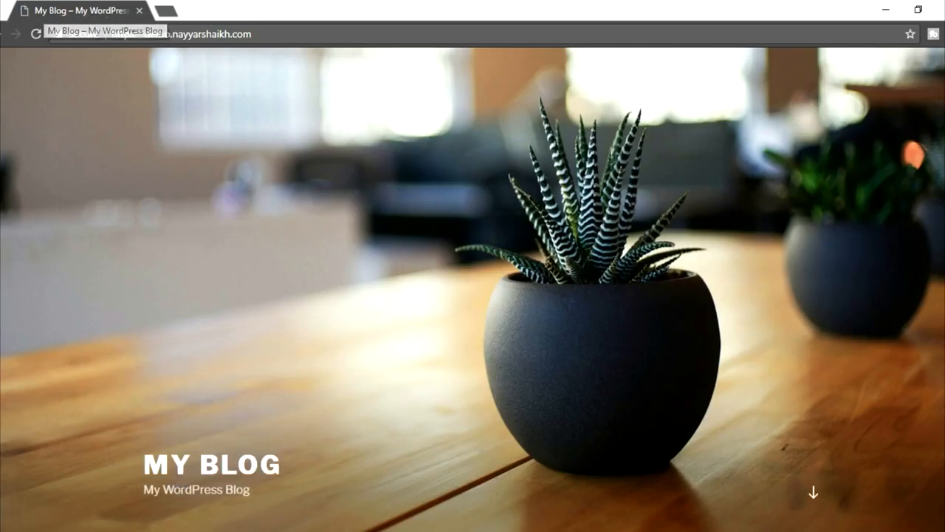
- Return to the admin window and open Settings > General
click(154, 521)
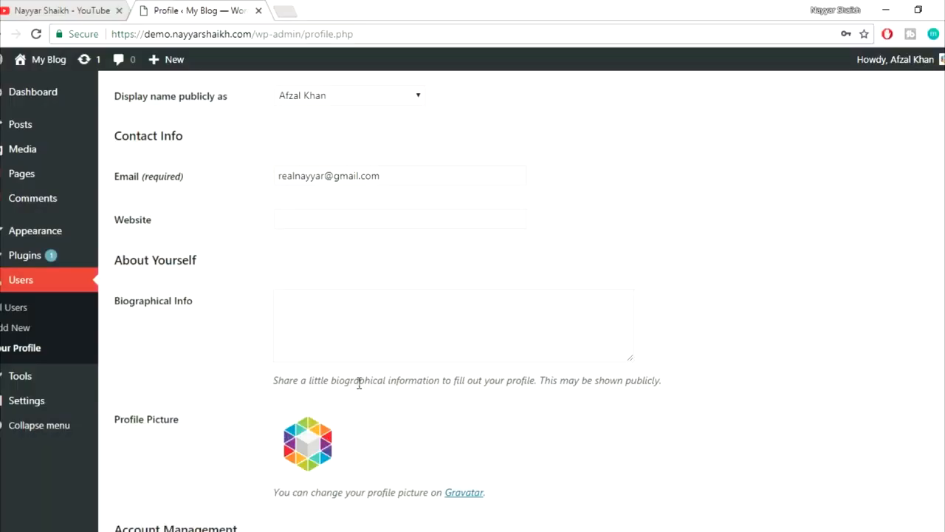
scroll(605, 341, up, 5)
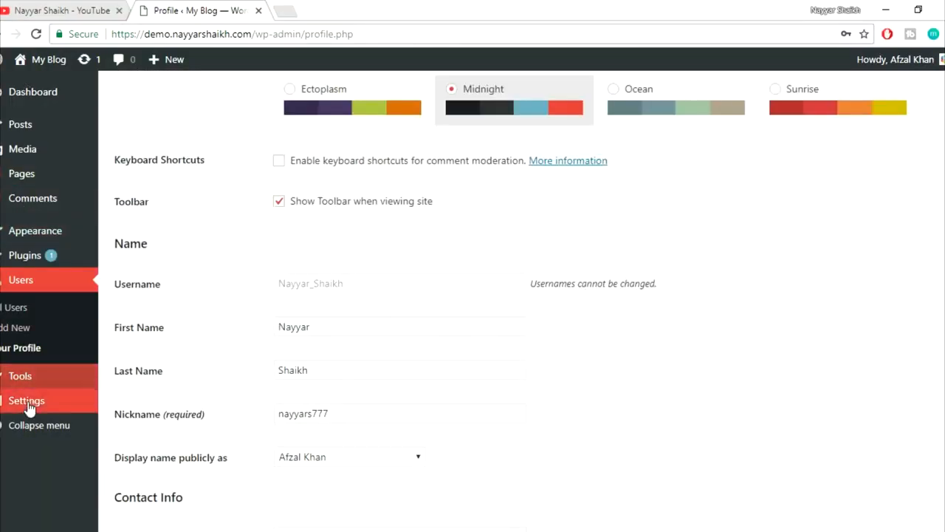
mouse_move(56, 405)
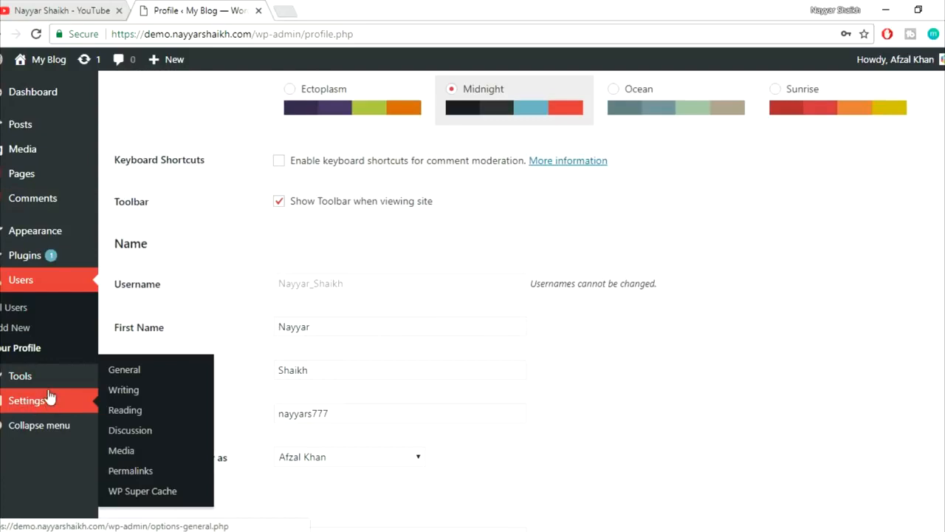
click(138, 373)
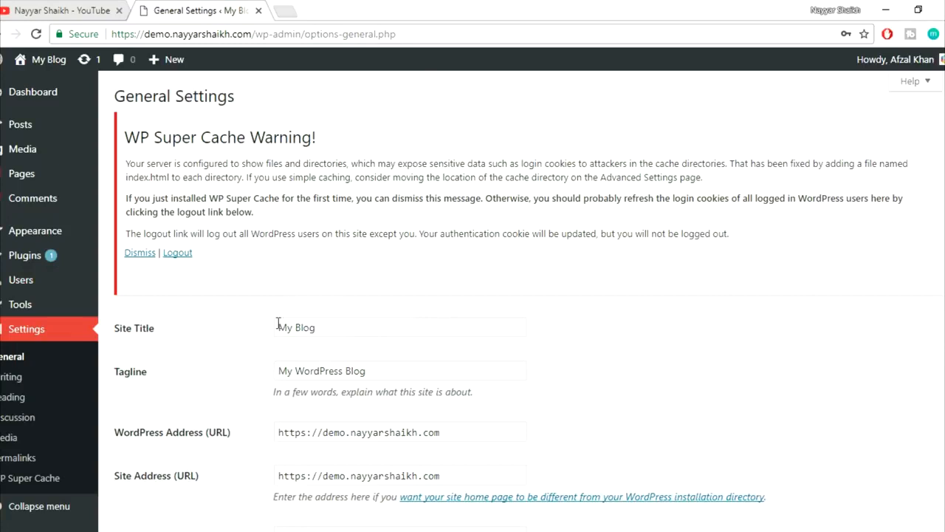
- Select the existing tagline and site title text, then start a new browser tab
drag(426, 365, 231, 365)
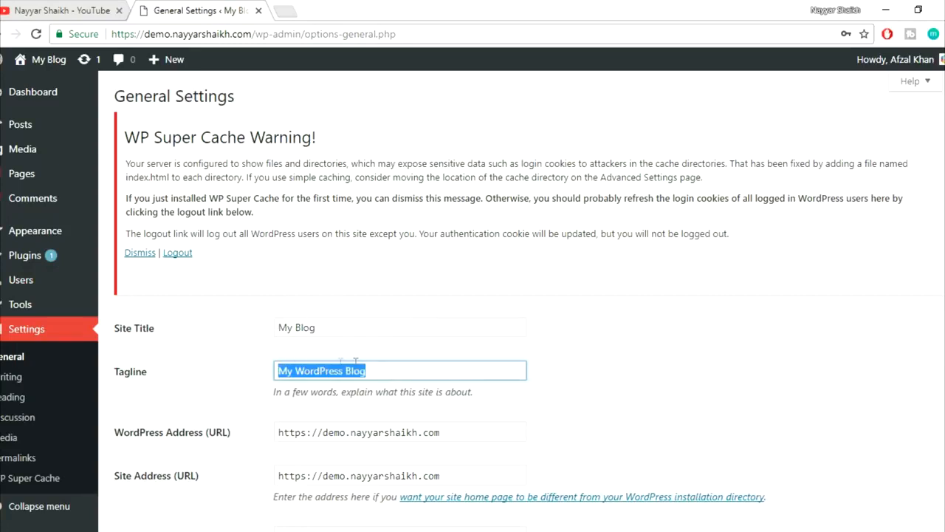
drag(369, 327, 256, 331)
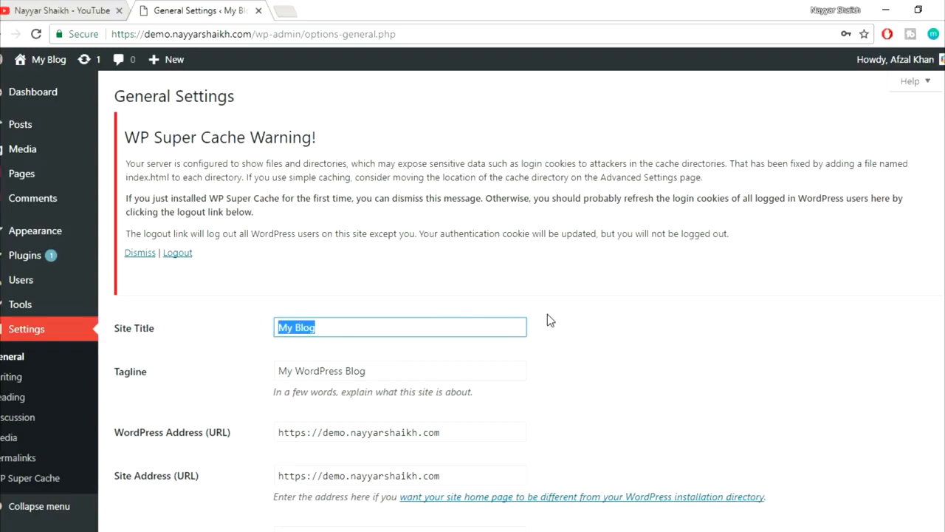
click(285, 10)
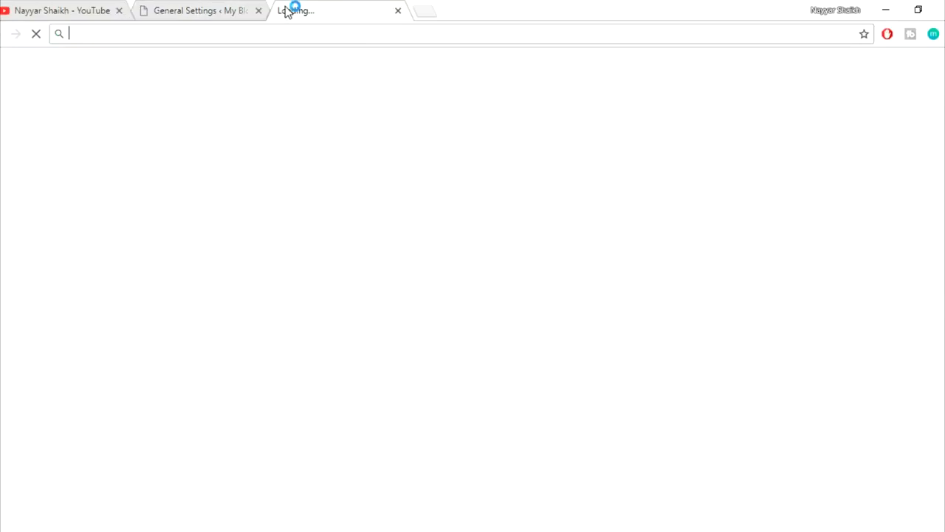
- Load bloggdude.com in the new tab and go back to the General Settings tab
text(blo)
key(Return)
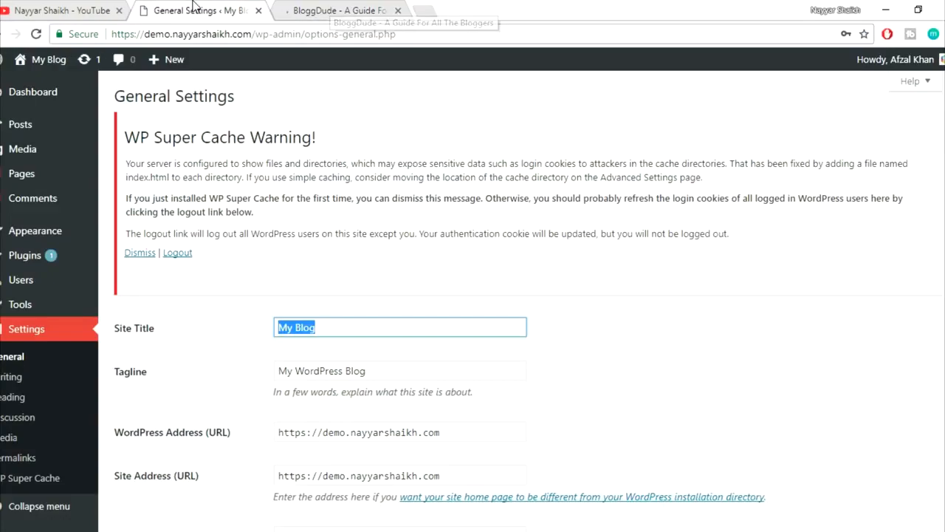
click(197, 9)
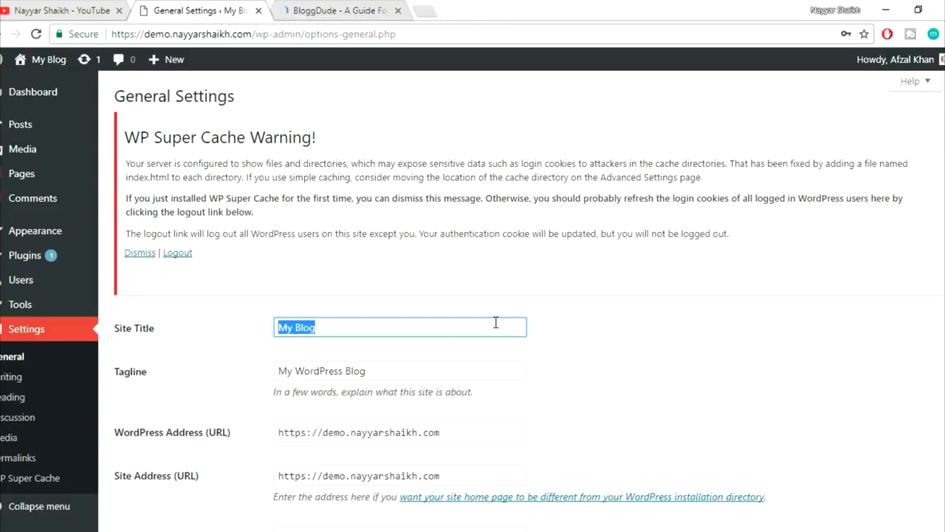
- Set Site Title to BloggDude and Tagline to YouTube Demo, then save the changes
text(Blo)
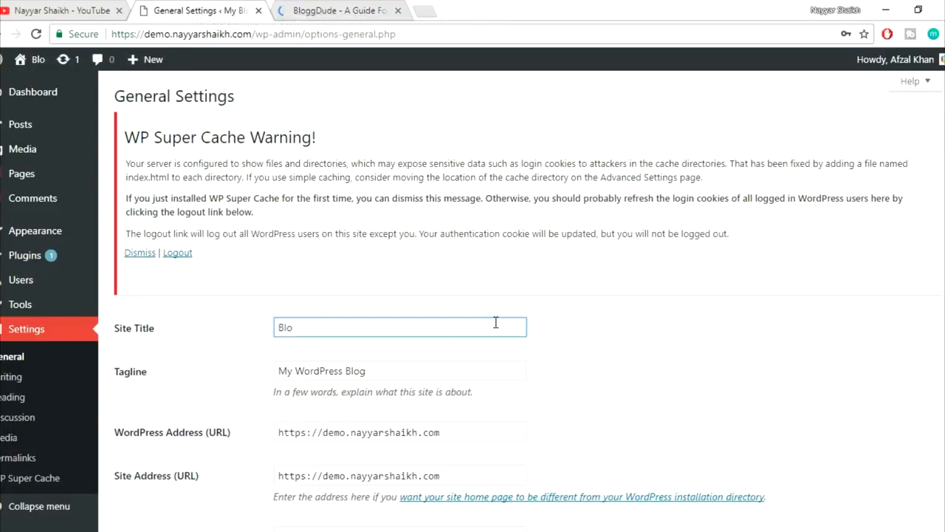
text(ggDude)
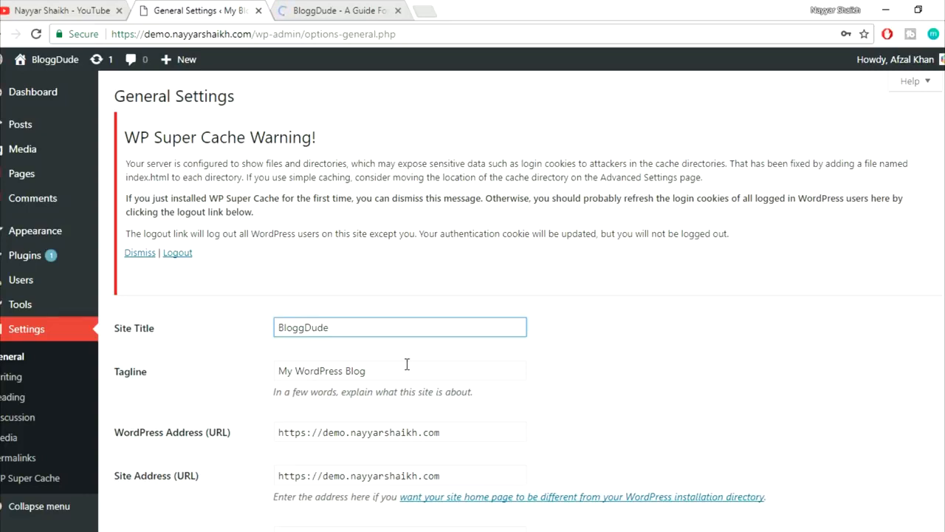
key(Tab)
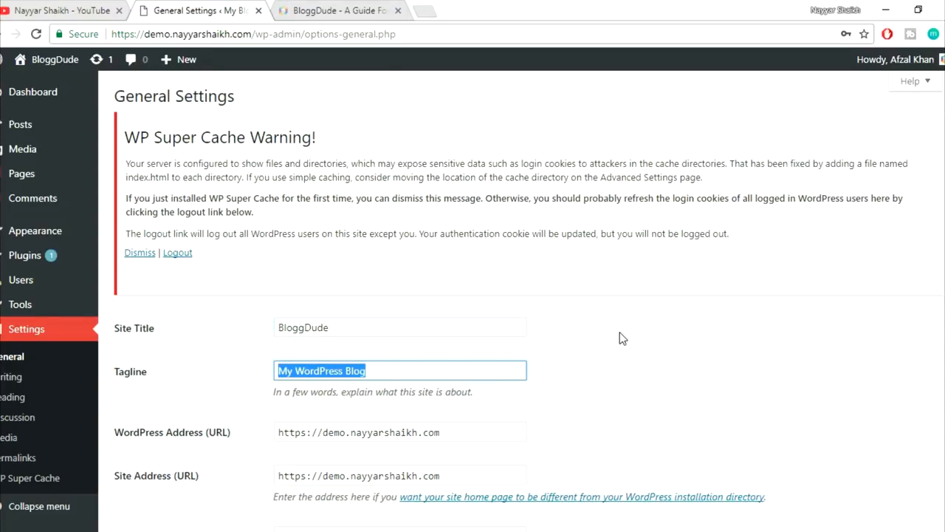
text(YouTu)
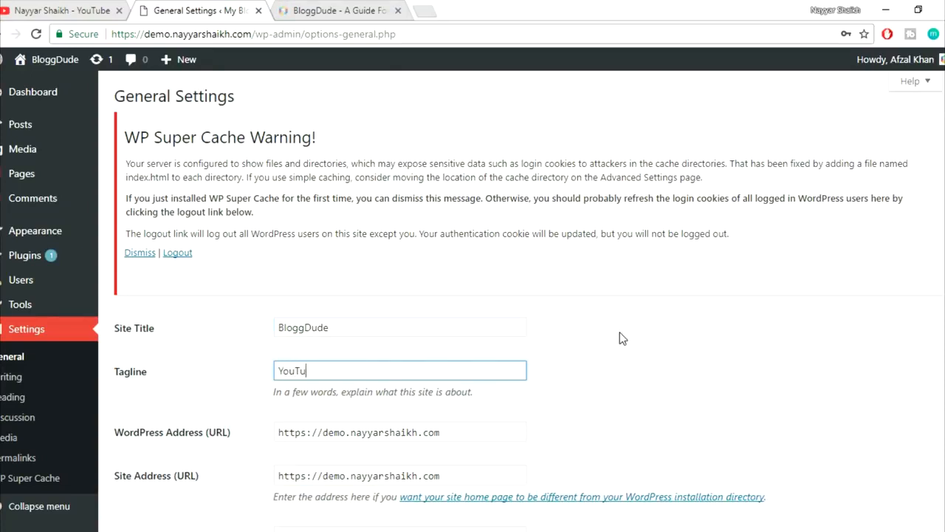
text(be Demo)
scroll(734, 333, down, 3)
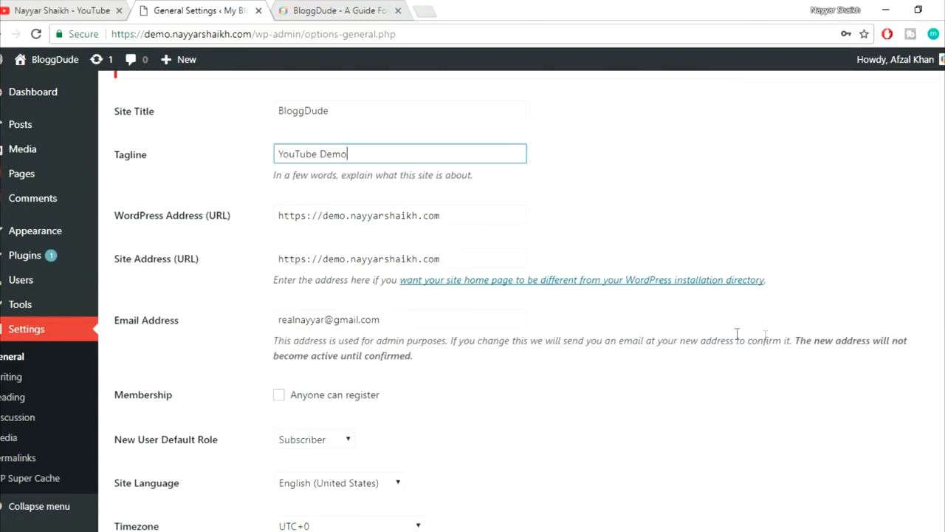
double_click(305, 215)
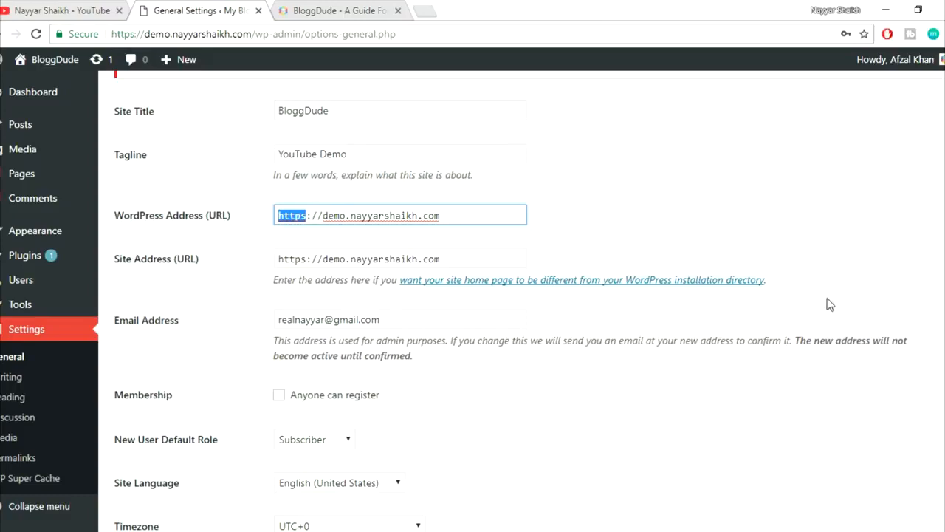
scroll(655, 290, up, 1)
scroll(654, 287, down, 7)
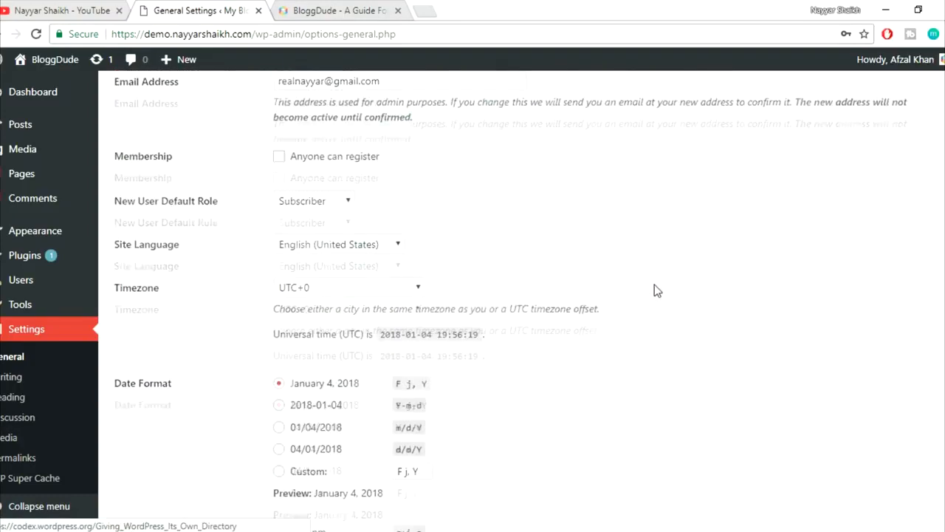
click(141, 465)
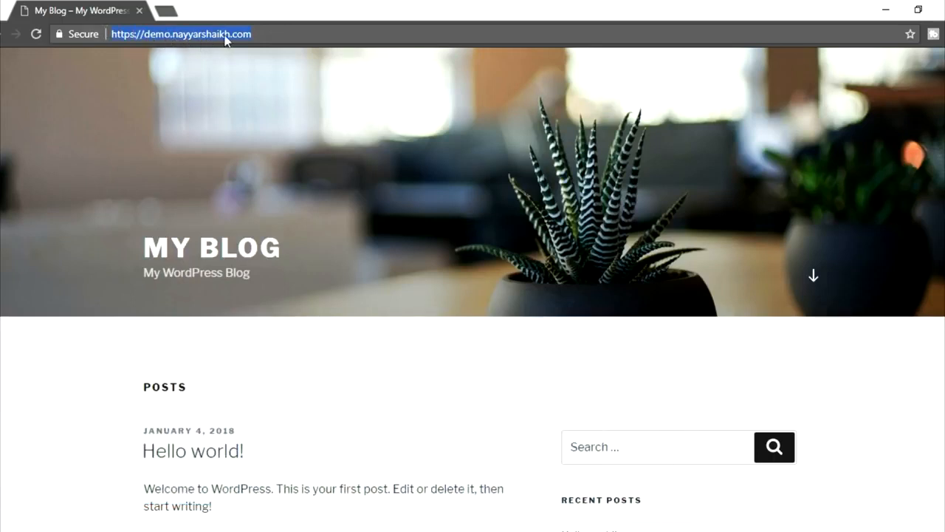
- Open the live Hello world! post, inspect its dated URL, and return to General Settings
scroll(437, 246, down, 1)
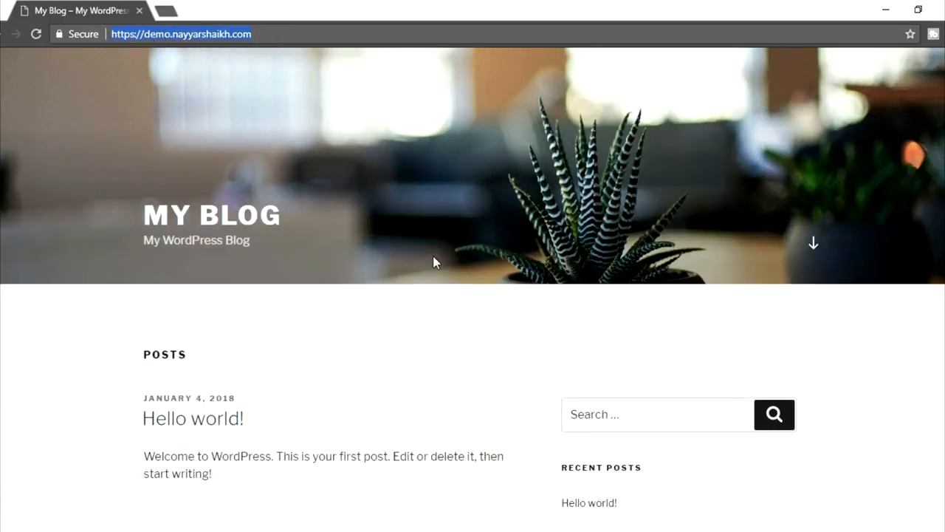
scroll(433, 260, down, 1)
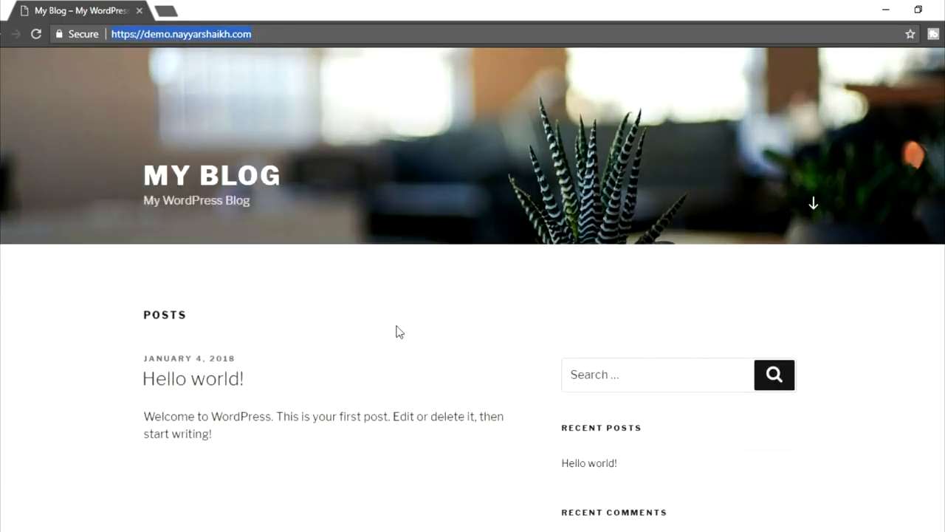
click(209, 386)
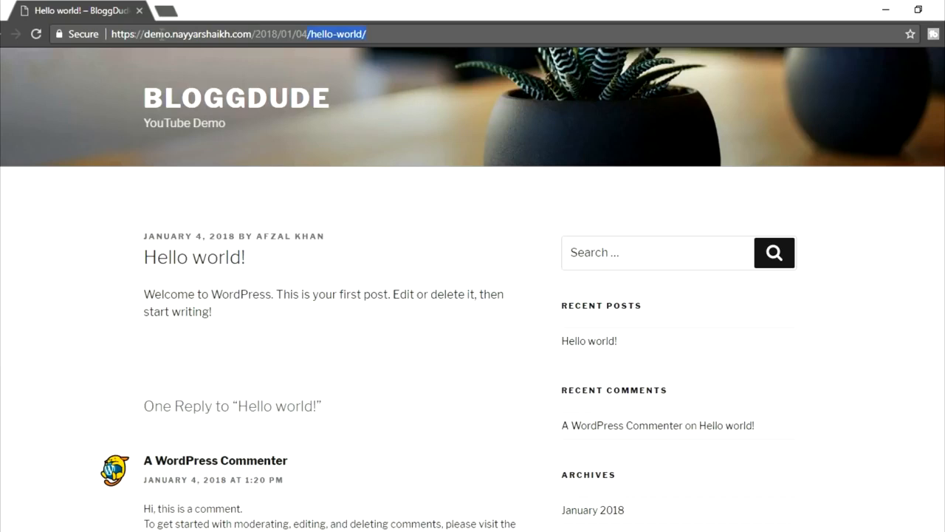
click(120, 32)
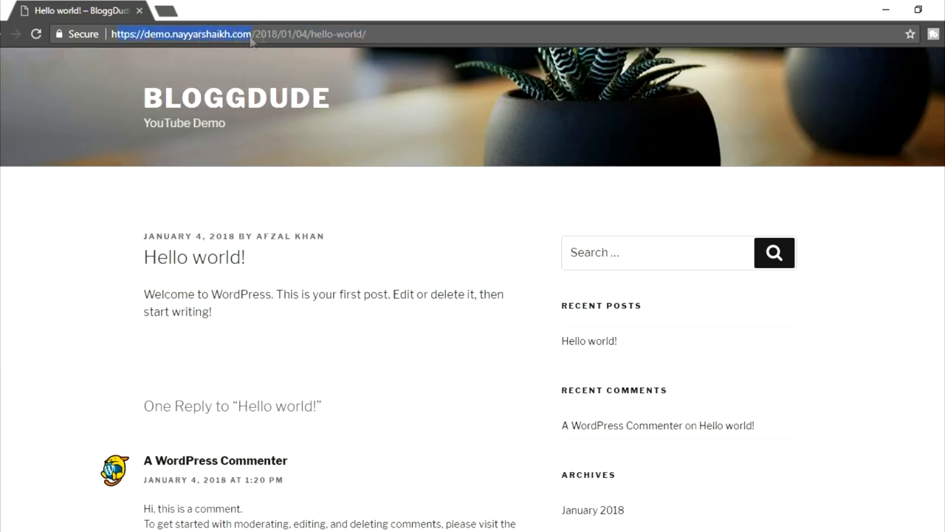
double_click(284, 33)
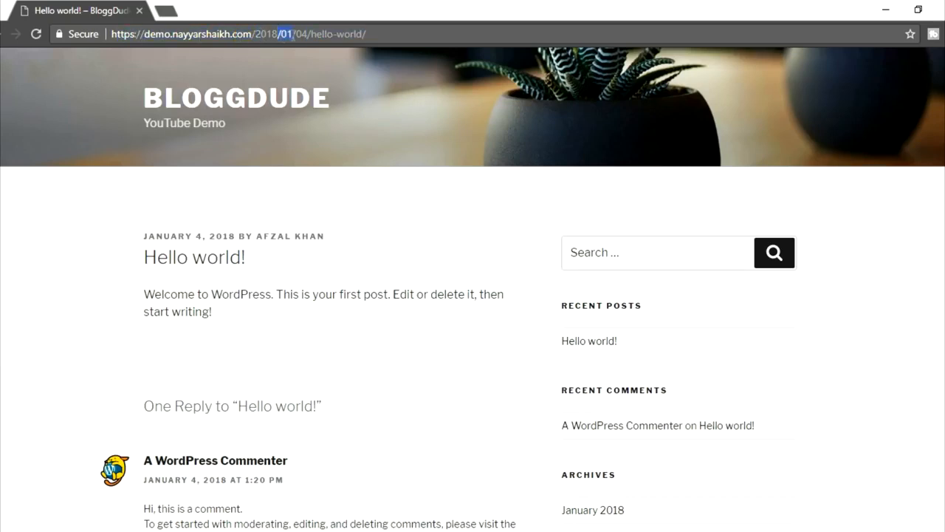
double_click(302, 34)
drag(364, 34, 308, 34)
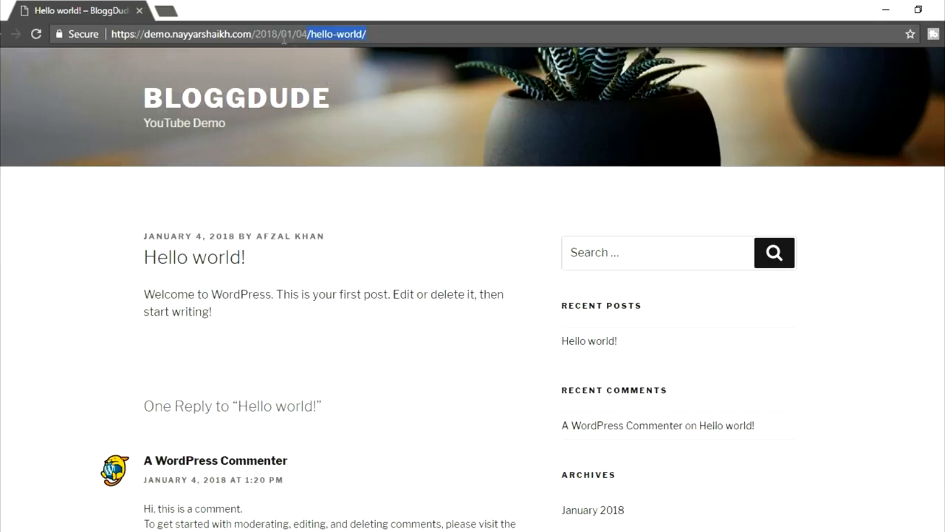
drag(256, 34, 299, 34)
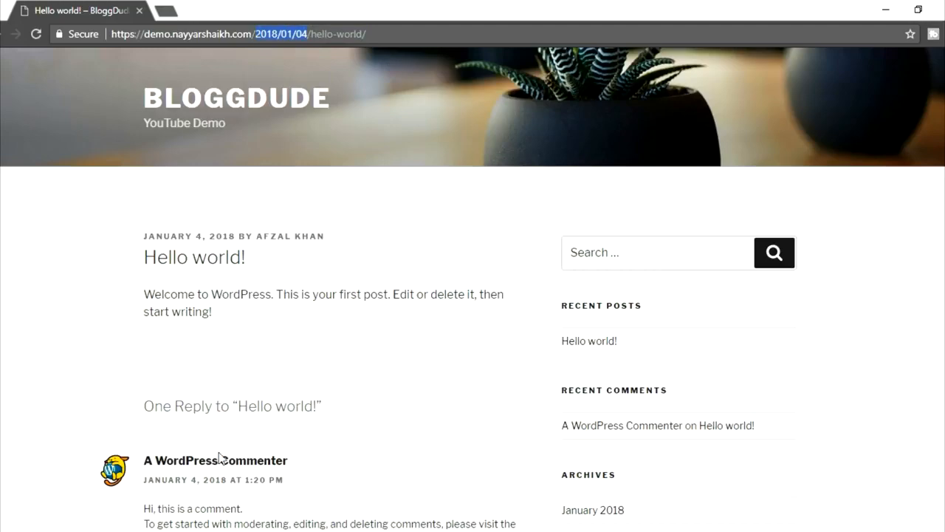
click(141, 509)
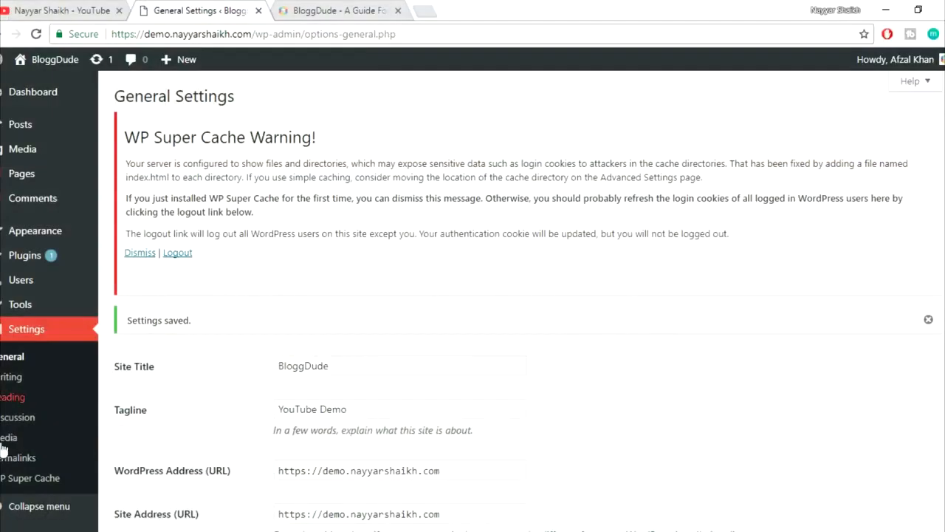
- Open Permalink Settings and review the Day and name example URL
click(28, 466)
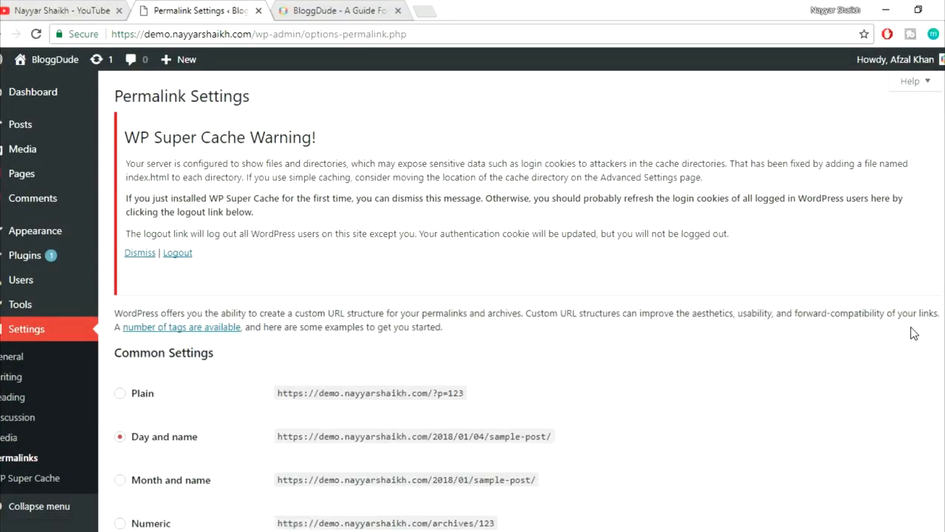
scroll(736, 362, down, 3)
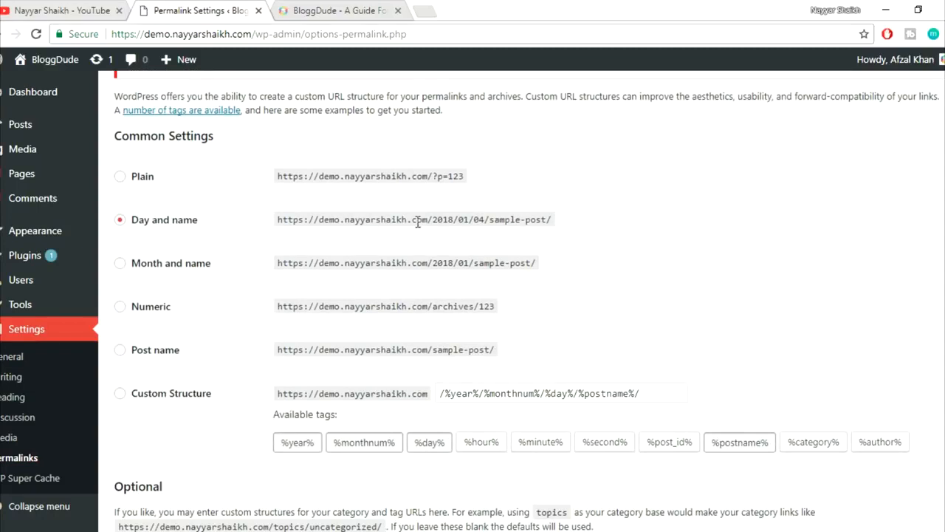
drag(319, 223, 464, 220)
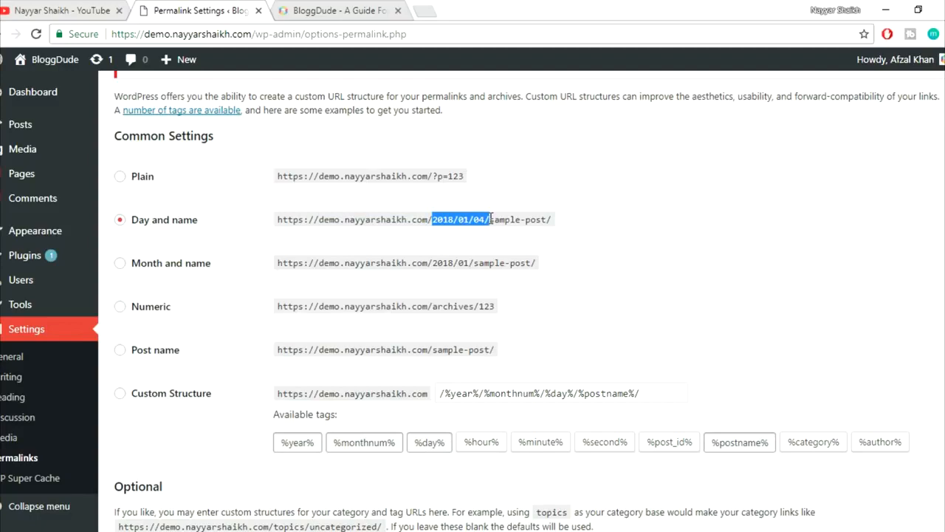
drag(490, 219, 549, 219)
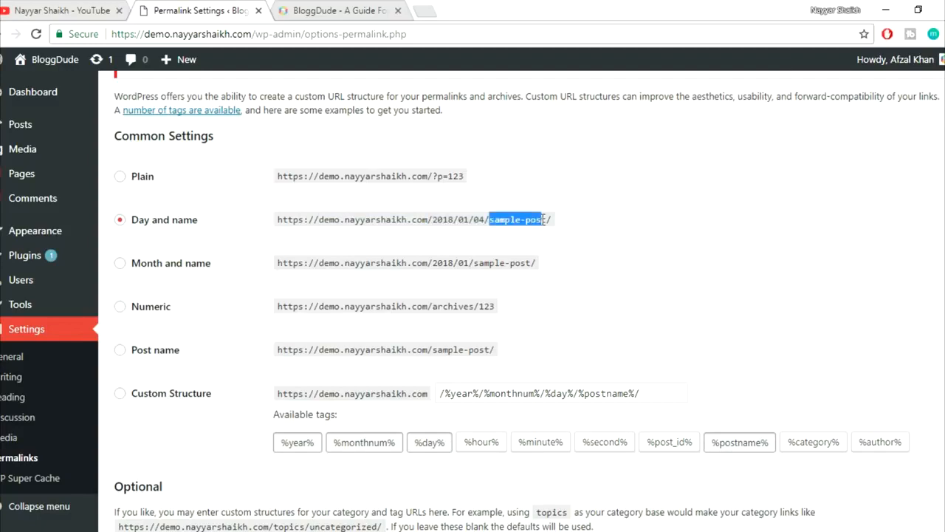
click(744, 223)
scroll(745, 225, down, 2)
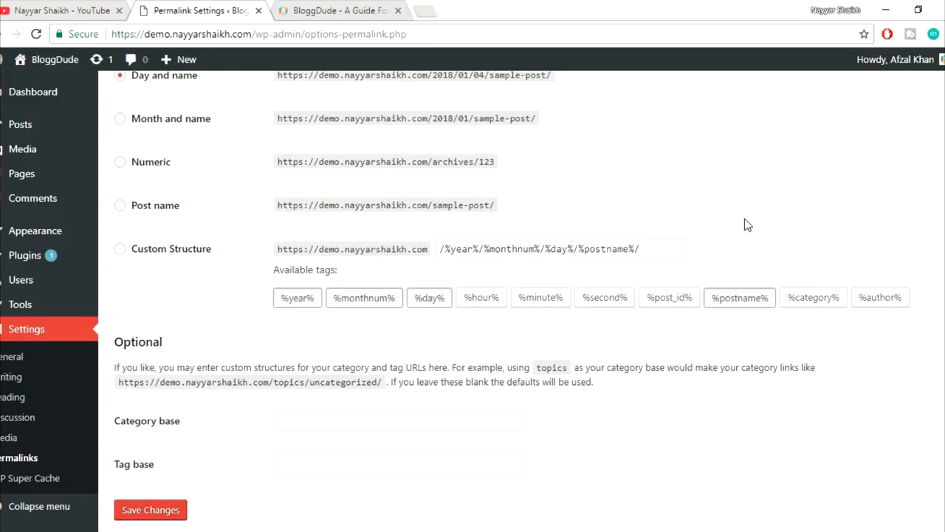
- Build the custom structure /%category%/%postname%/ and save the permalink settings
drag(679, 250, 440, 251)
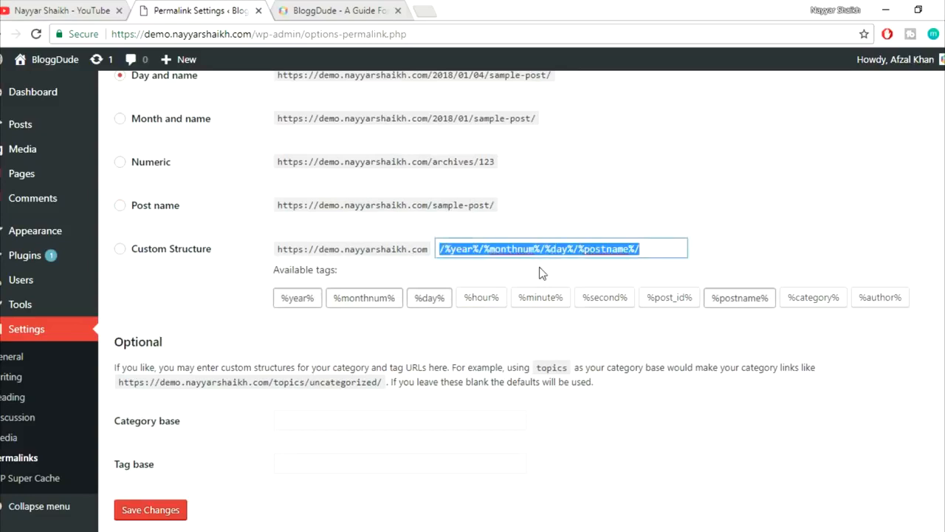
text(4)
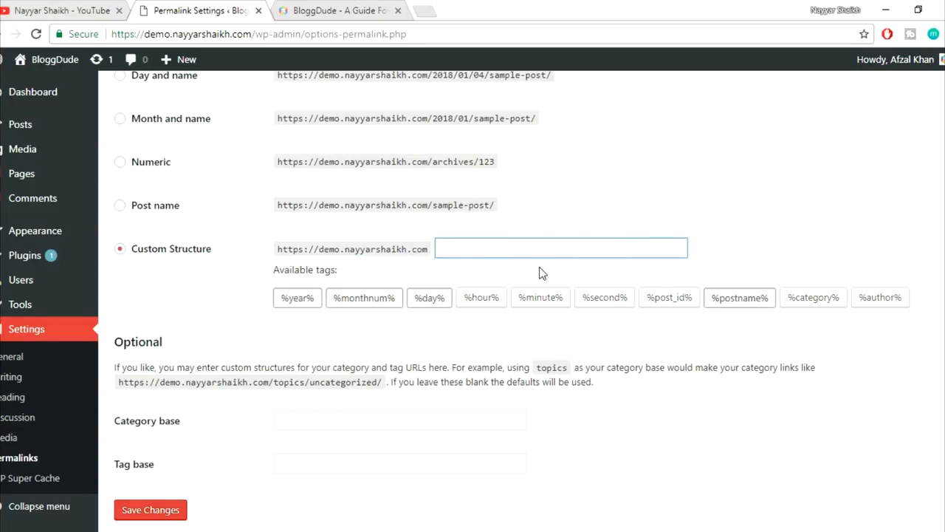
right_click(125, 257)
click(110, 258)
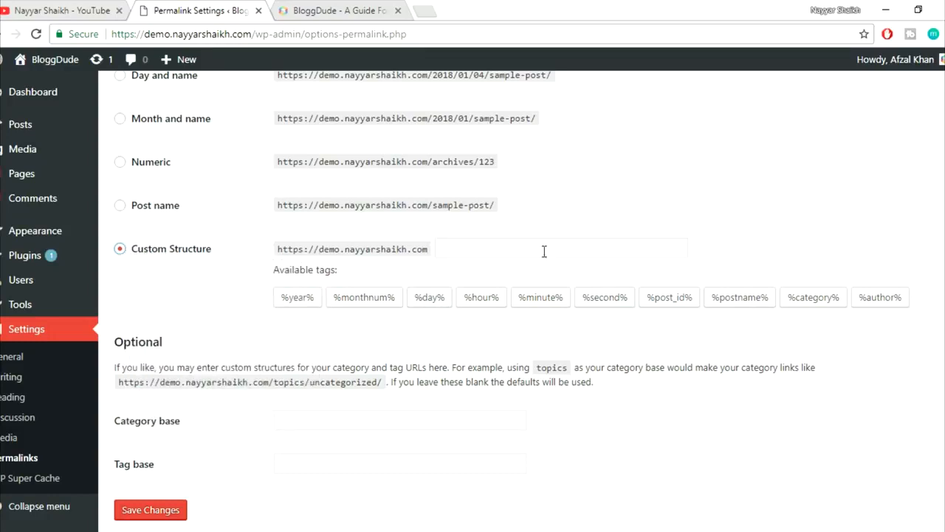
click(815, 309)
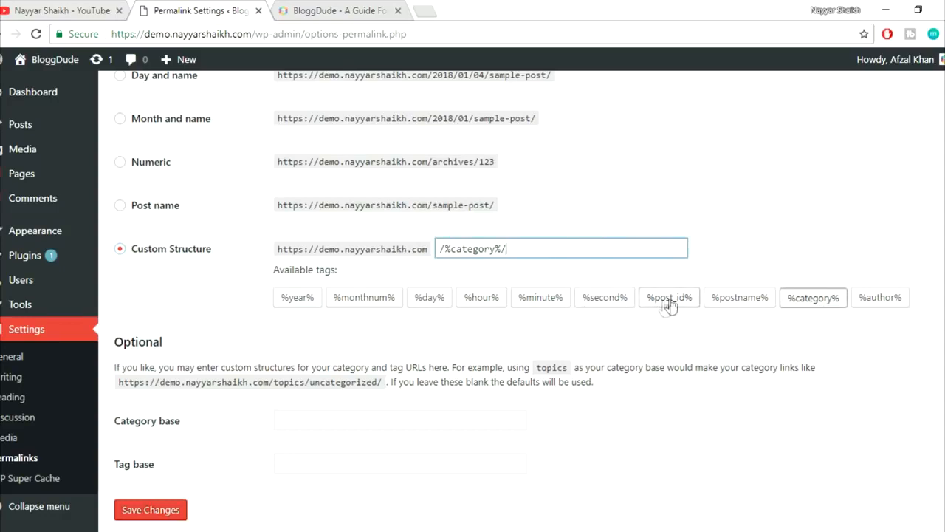
click(742, 303)
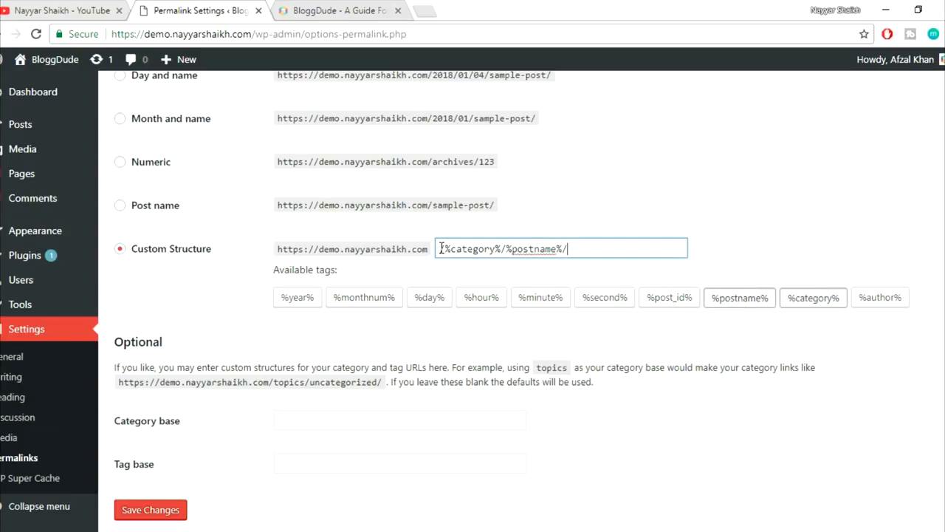
drag(440, 248, 612, 244)
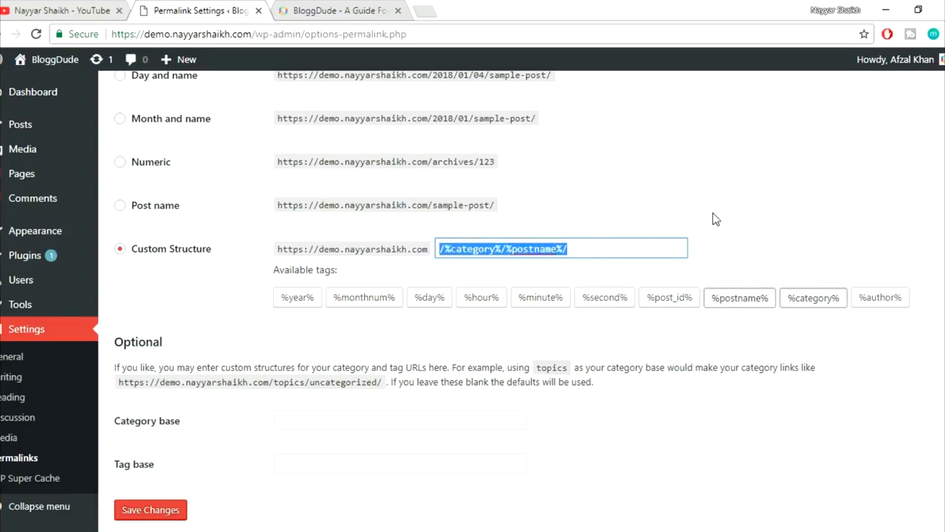
click(830, 203)
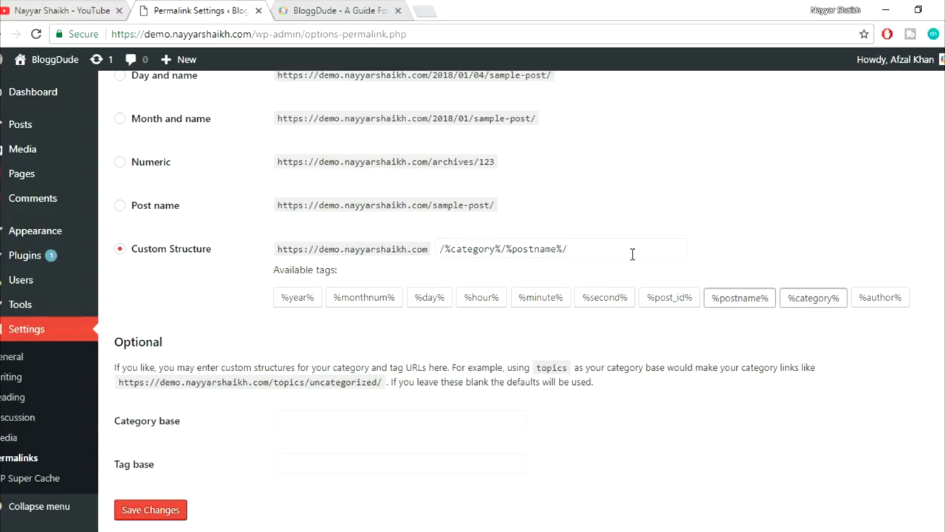
scroll(605, 394, down, 1)
click(185, 460)
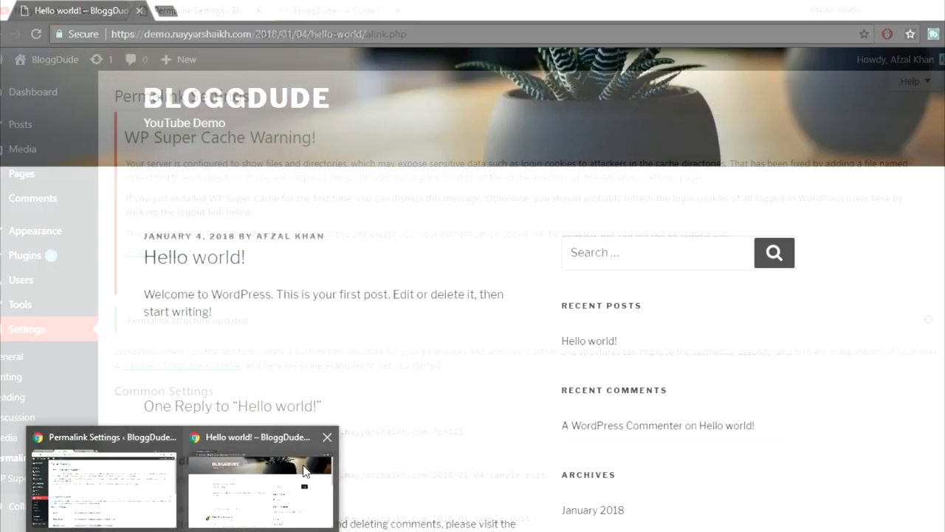
- Reload the Hello world! post and check its new /uncategorized/hello-world/ address
click(299, 473)
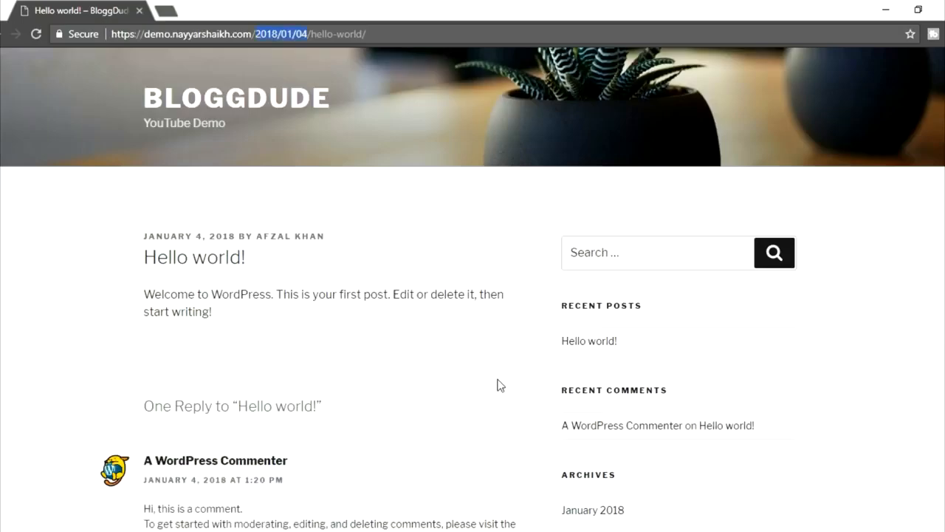
click(36, 33)
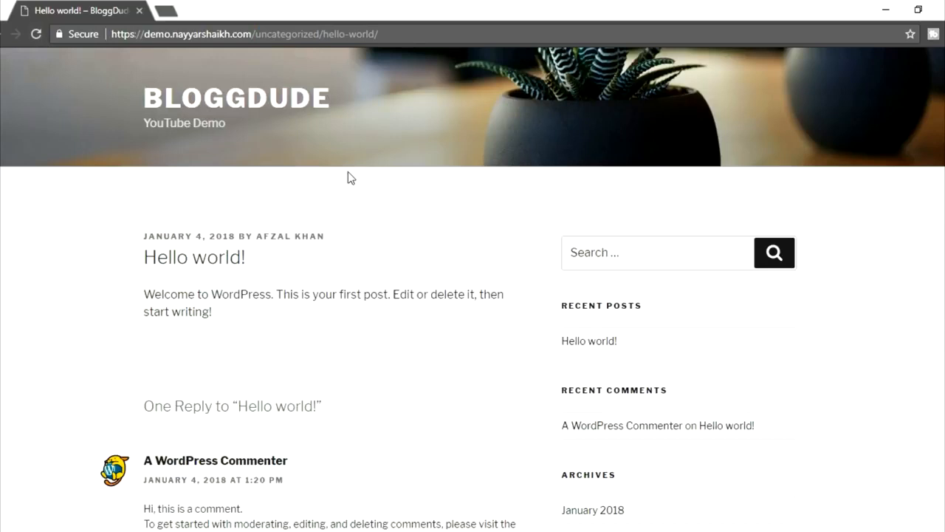
drag(255, 33, 319, 38)
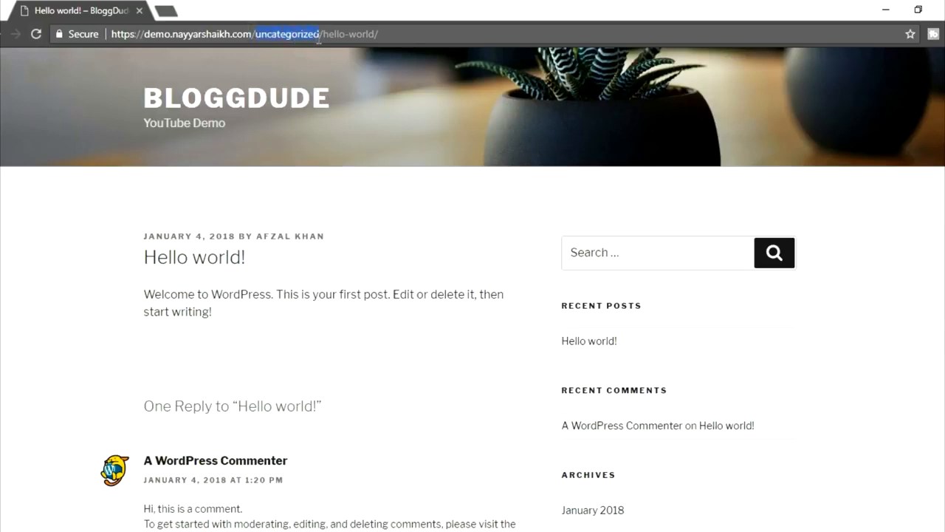
click(267, 36)
drag(378, 33, 329, 34)
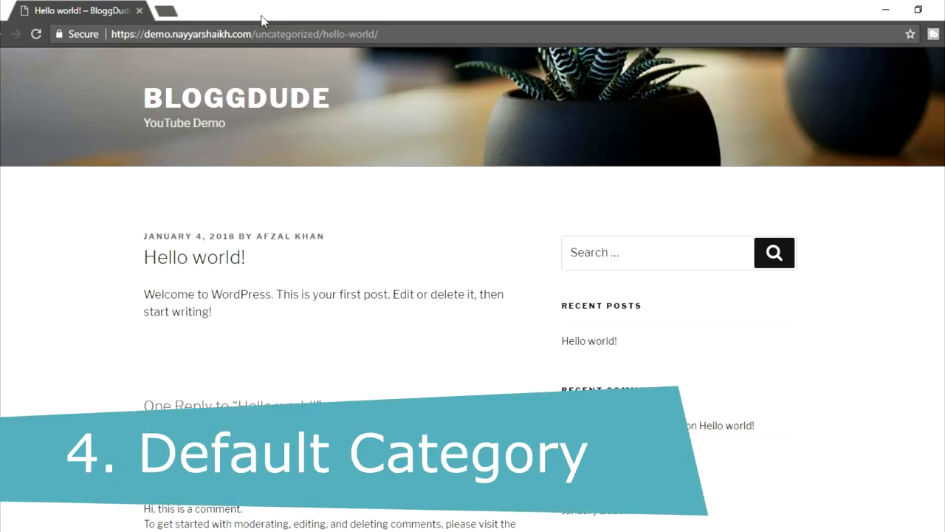
drag(256, 33, 316, 33)
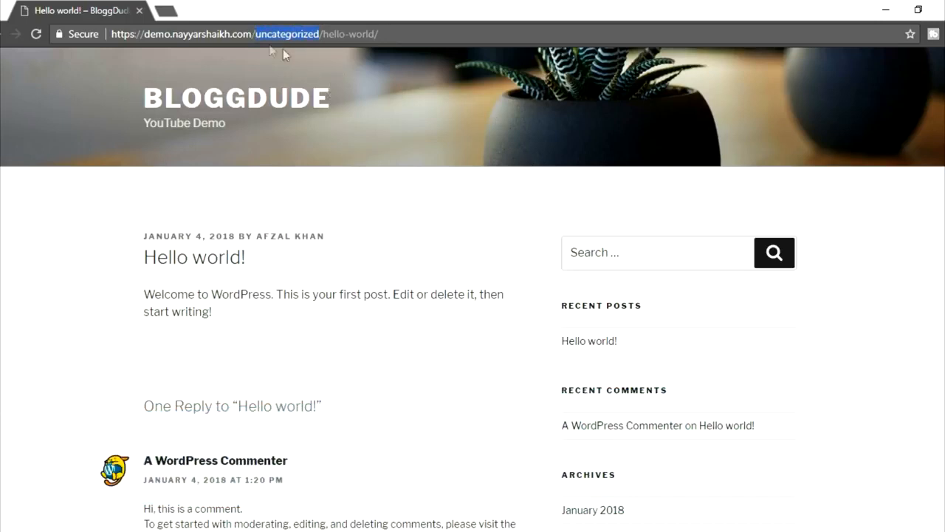
drag(253, 34, 321, 34)
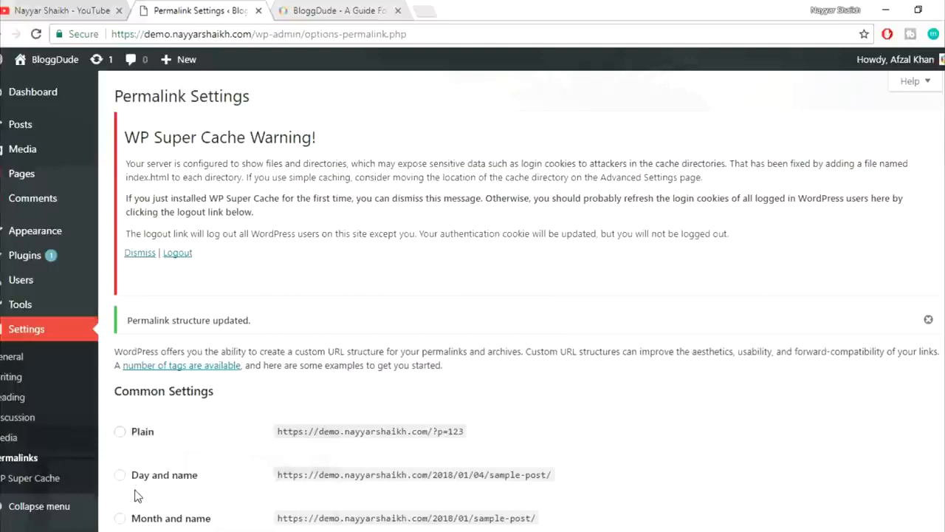
- Go to Posts > Categories and open Uncategorized for editing
click(137, 443)
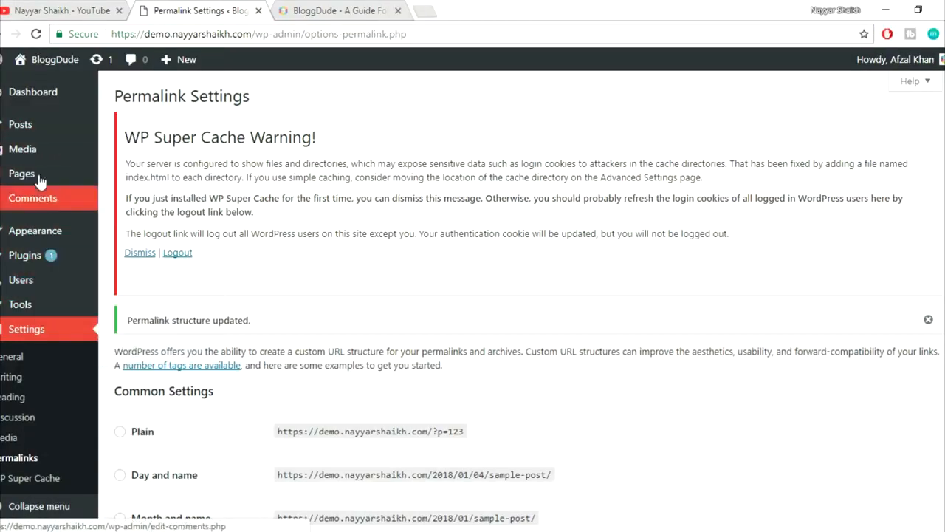
mouse_move(28, 126)
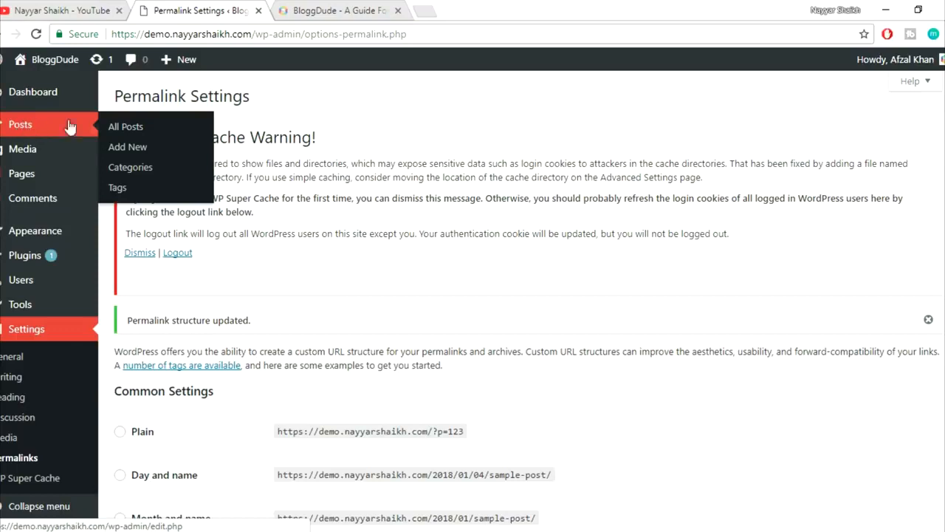
click(128, 169)
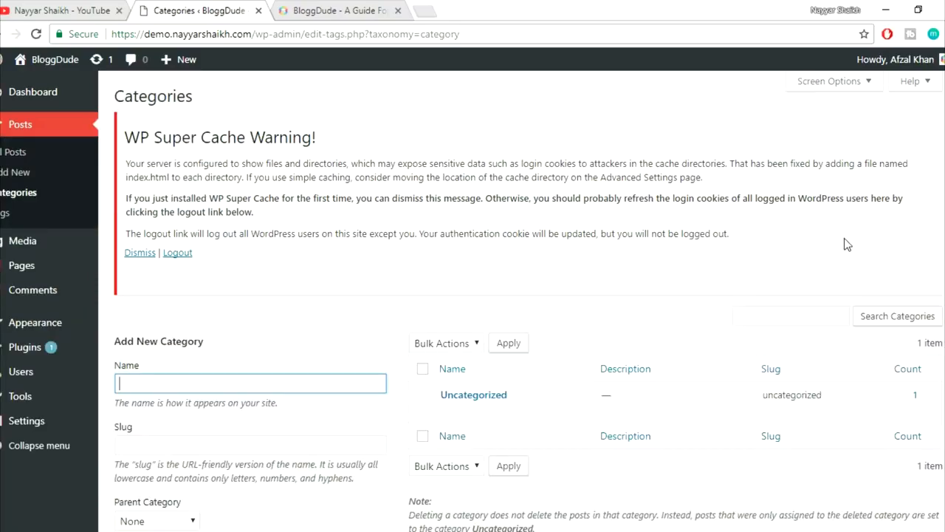
scroll(647, 325, down, 1)
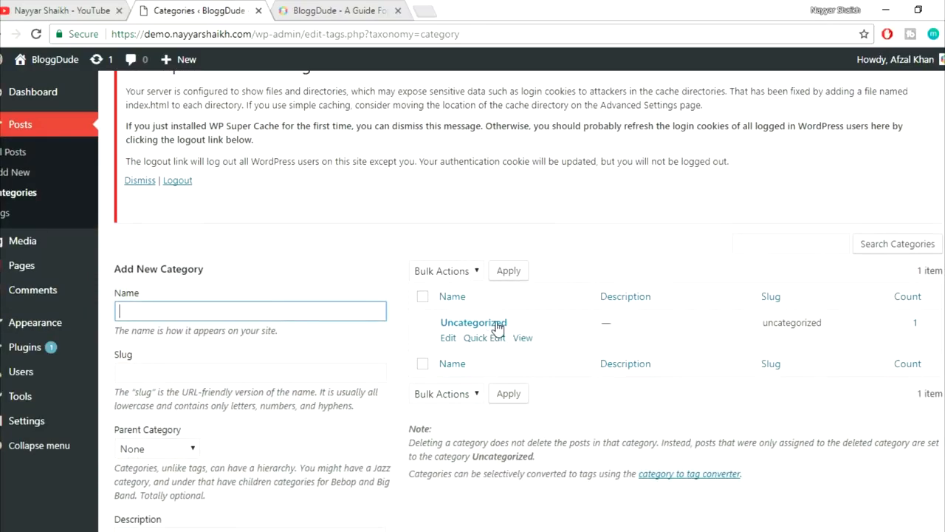
click(448, 338)
- Replace the category name Uncategorized with WordPress
scroll(836, 310, down, 3)
scroll(836, 310, up, 1)
drag(356, 203, 221, 211)
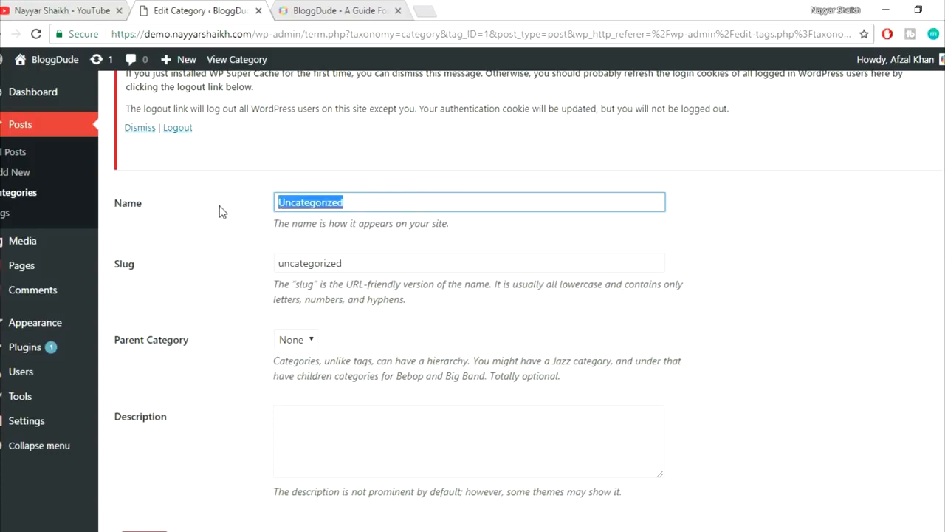
text(WordPress)
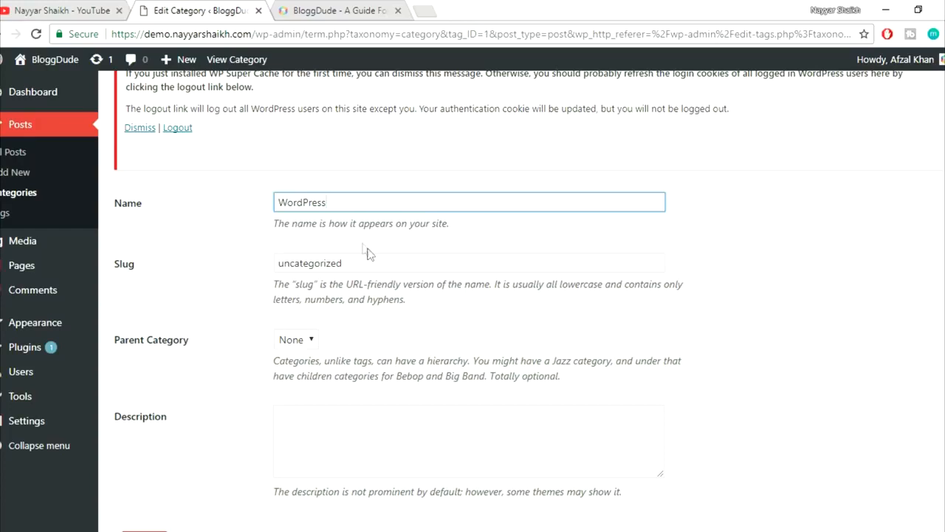
drag(355, 203, 219, 202)
click(336, 10)
- Set the WordPress category's slug to wordpress
scroll(418, 399, down, 1)
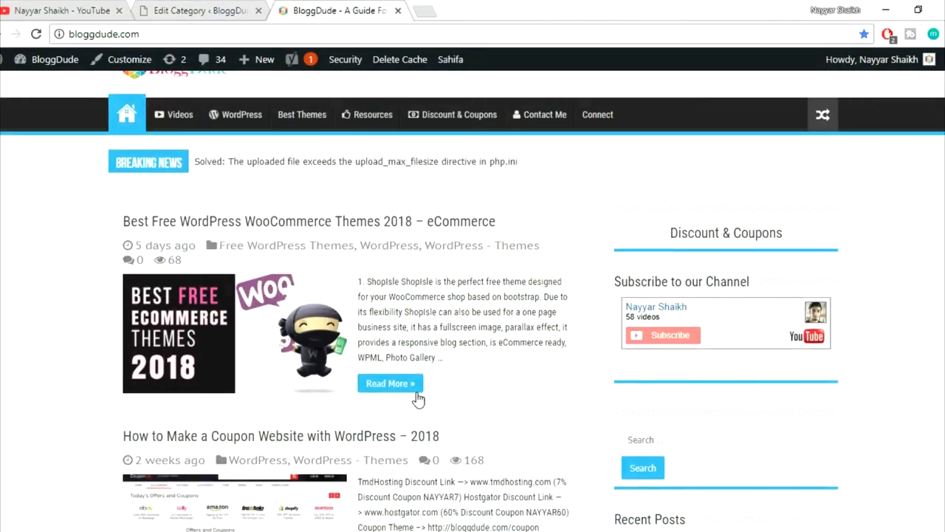
scroll(418, 399, down, 18)
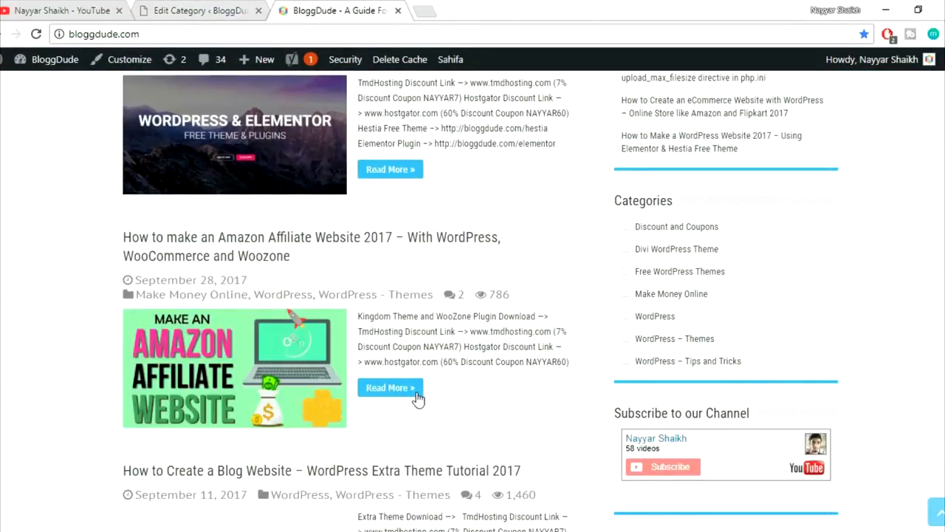
scroll(418, 399, up, 10)
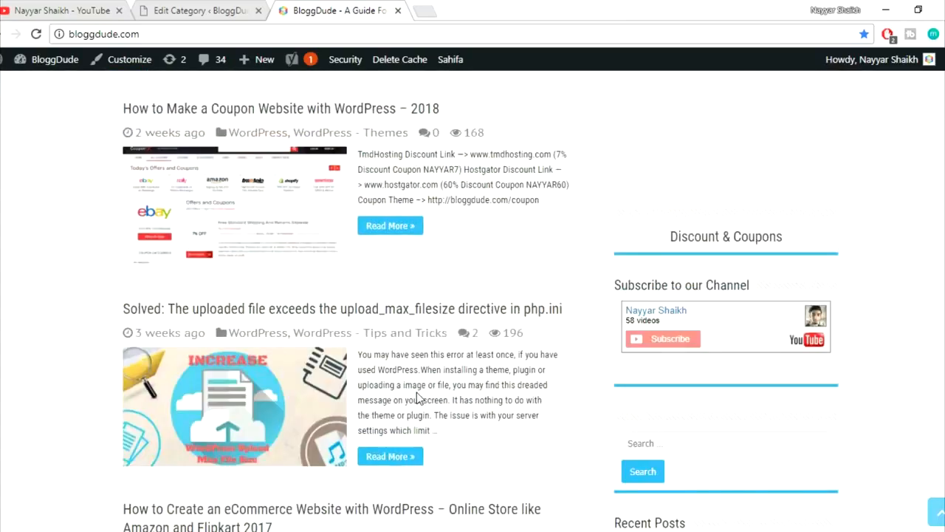
scroll(418, 399, up, 2)
key(ctrl+shift+Tab)
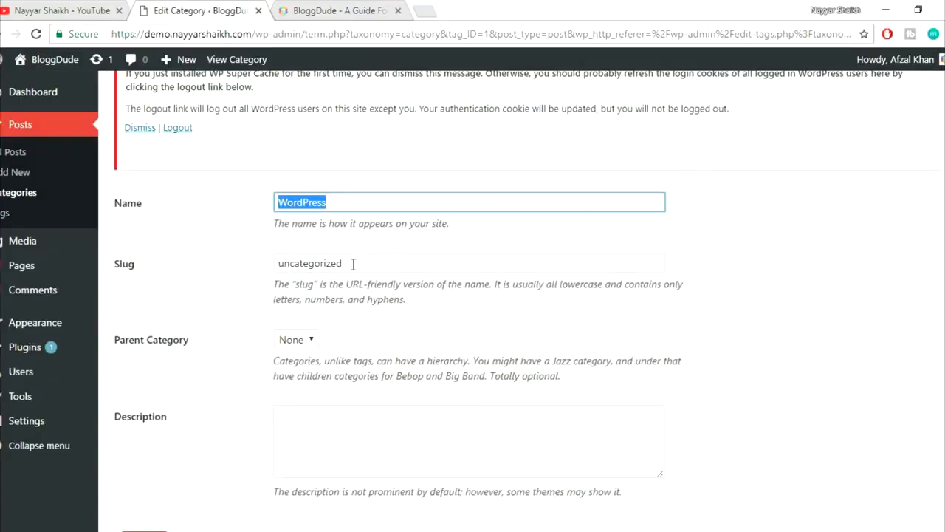
key(Tab)
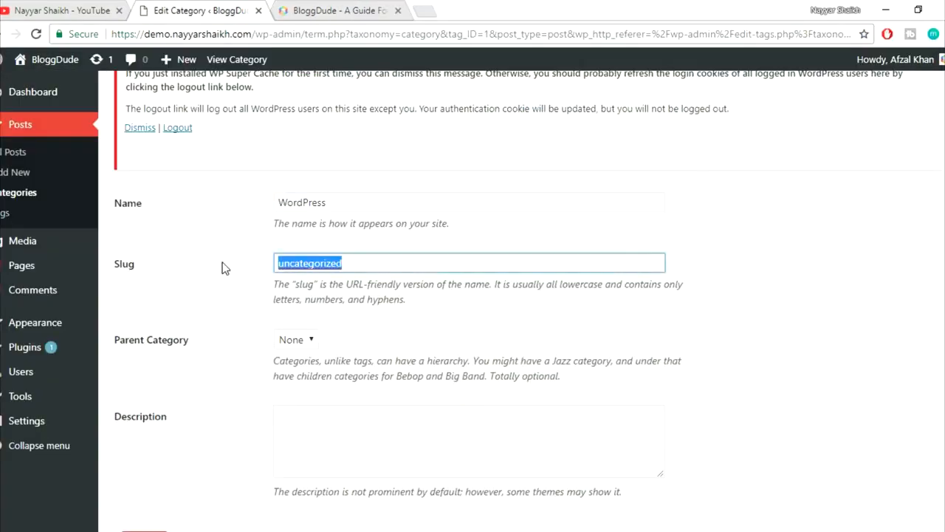
text(wordpress)
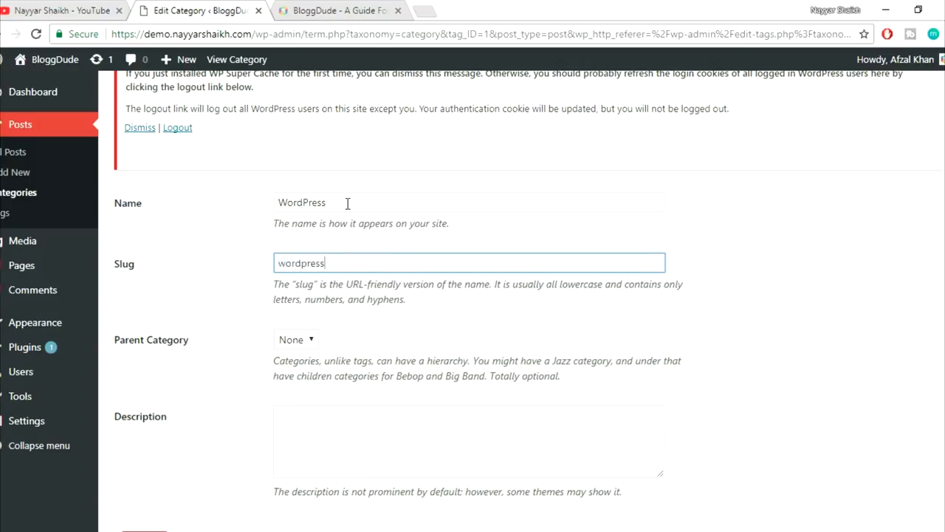
key(shift+Tab)
key(Tab)
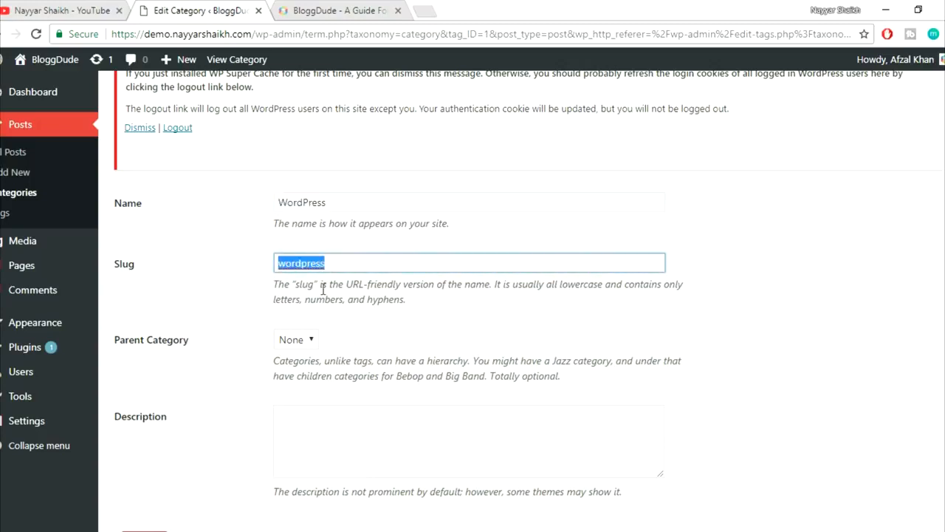
click(289, 274)
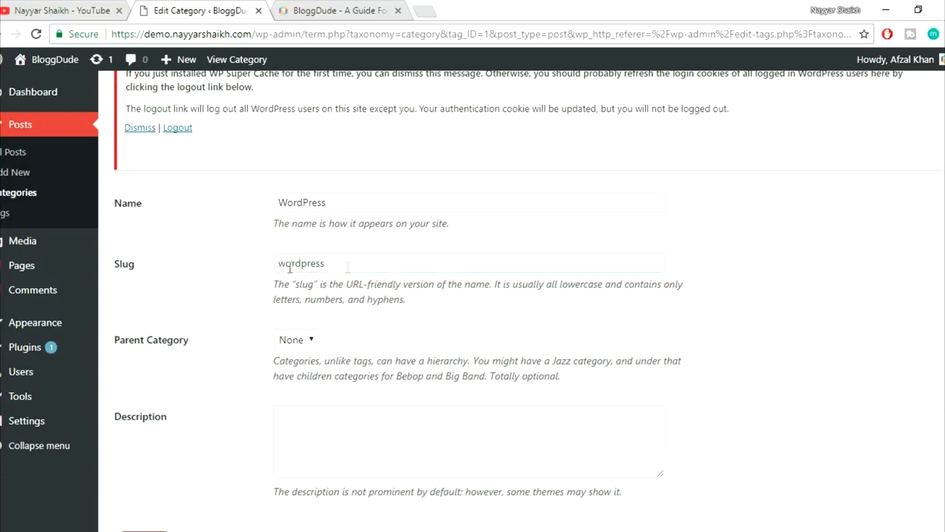
- Update the category and return to the Hello world! post window
scroll(500, 253, down, 1)
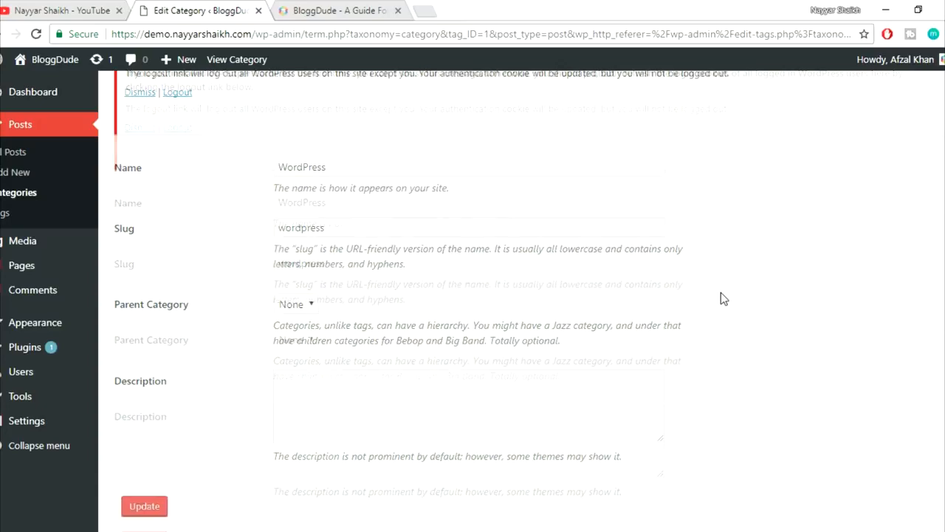
click(142, 481)
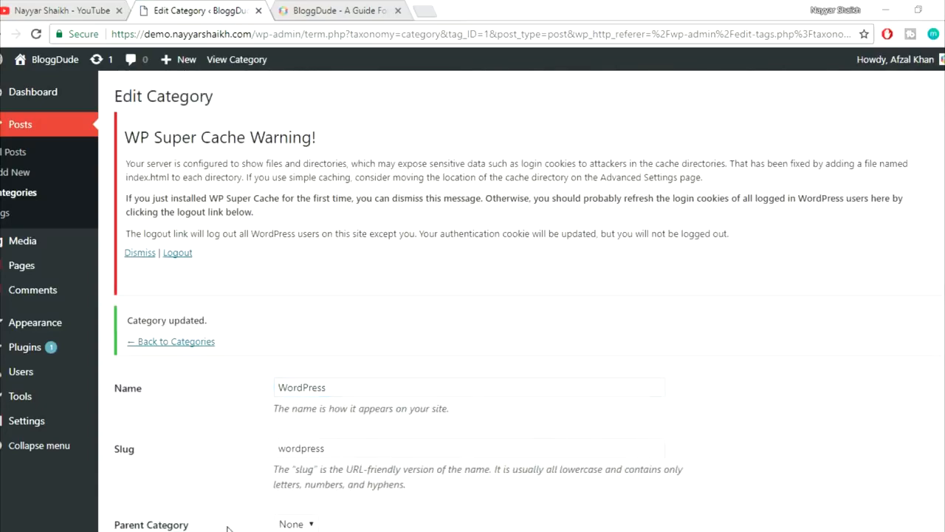
click(284, 484)
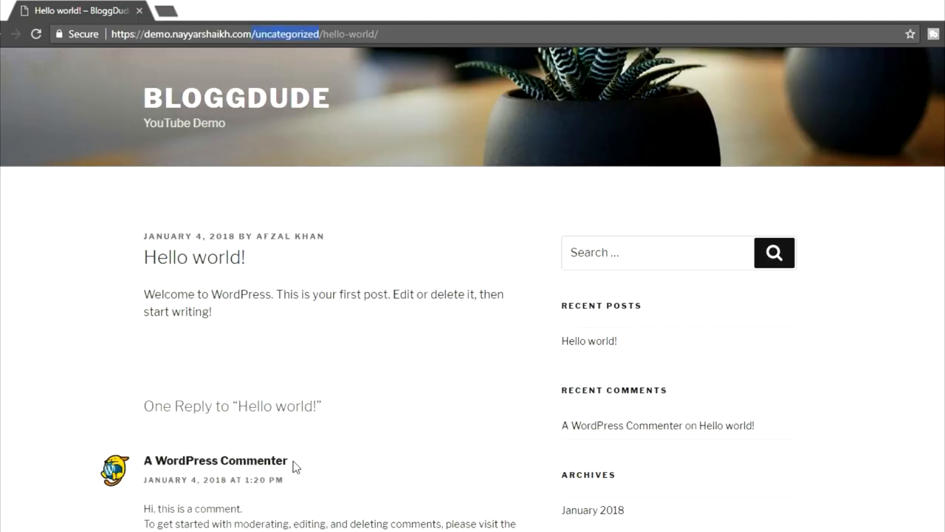
- Reload the Hello world! post and check its new /wordpress/hello-world/ address
click(35, 36)
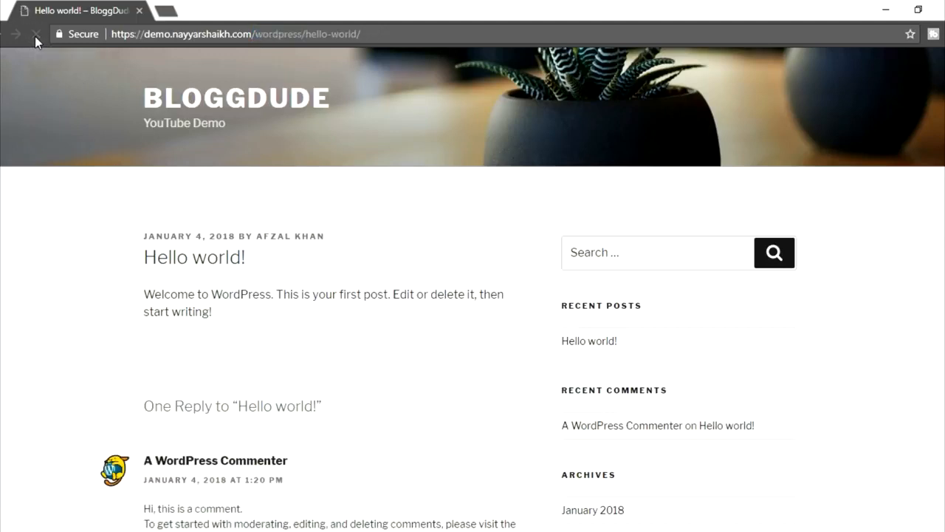
drag(268, 39, 299, 41)
drag(305, 40, 361, 37)
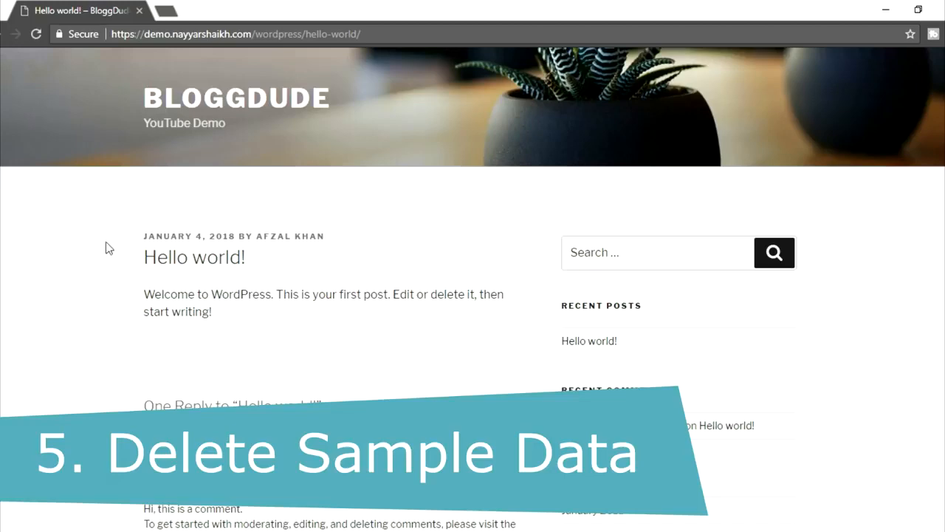
- Look over the post text and sample comment, then return to the Edit Category window
scroll(344, 236, down, 1)
drag(230, 210, 152, 219)
click(281, 239)
click(228, 241)
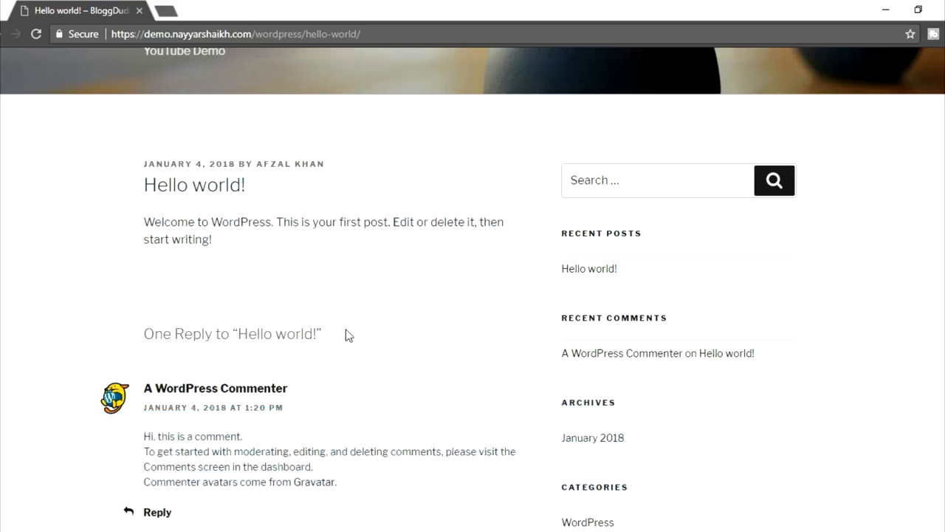
scroll(346, 336, down, 3)
drag(121, 214, 369, 263)
click(332, 250)
drag(143, 224, 353, 279)
click(353, 279)
scroll(374, 307, up, 4)
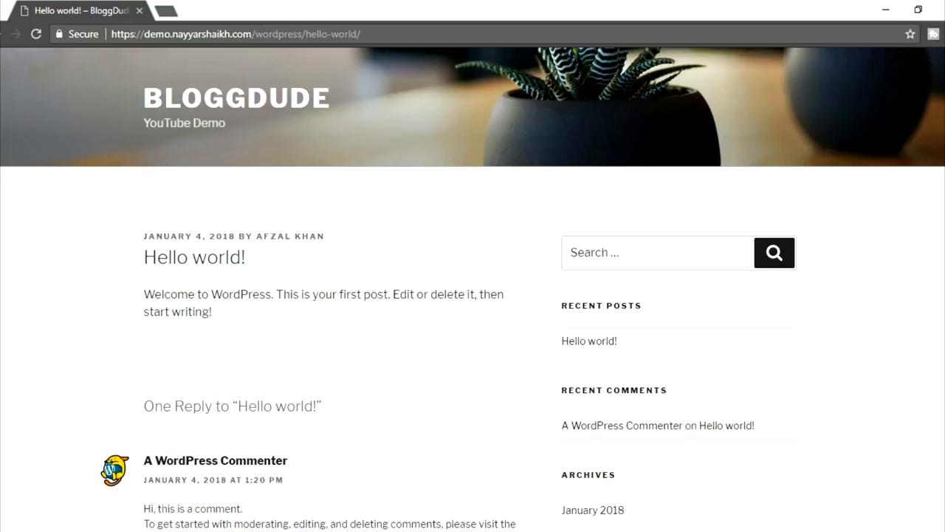
click(139, 489)
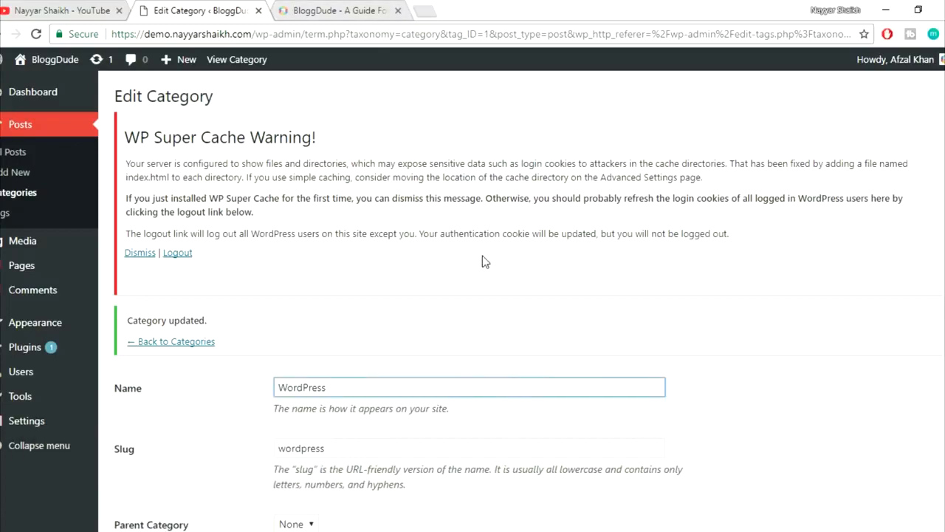
- Go to All Posts and move the Hello world! post to Trash
click(321, 6)
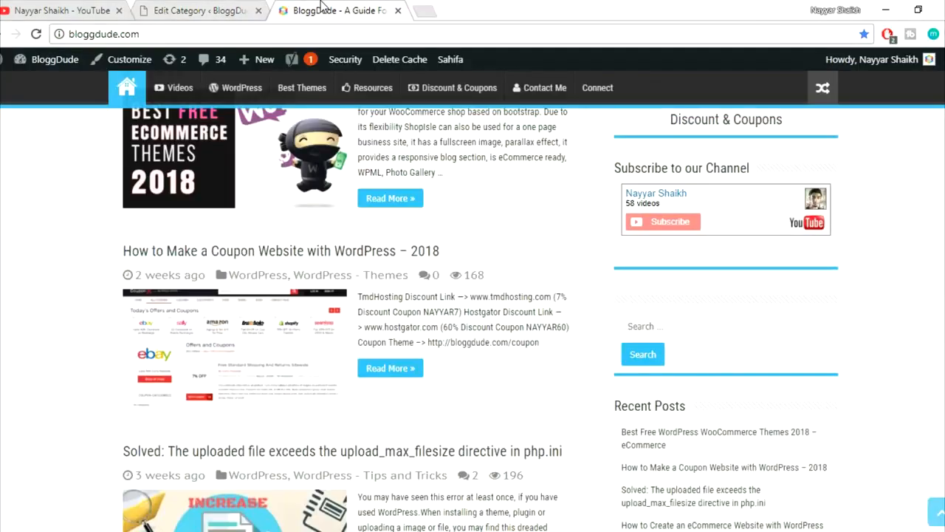
scroll(505, 413, up, 1)
scroll(504, 414, up, 3)
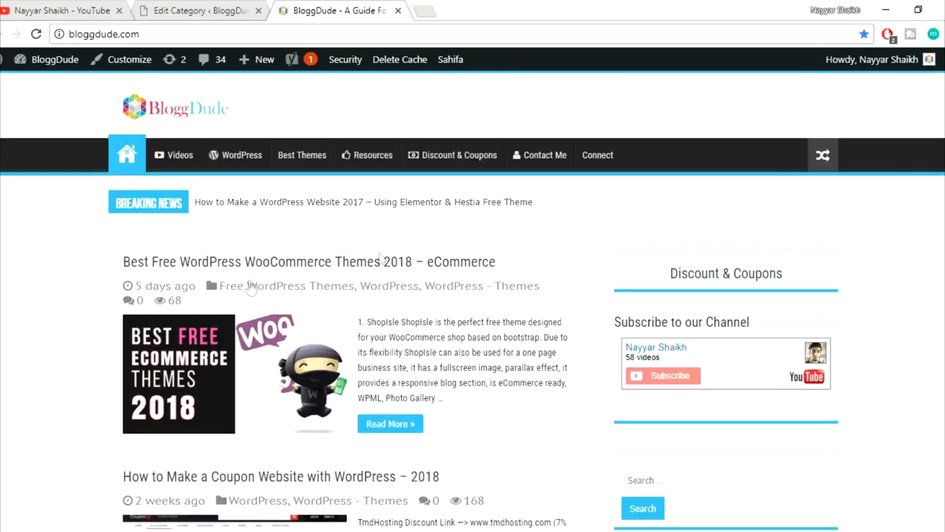
click(214, 10)
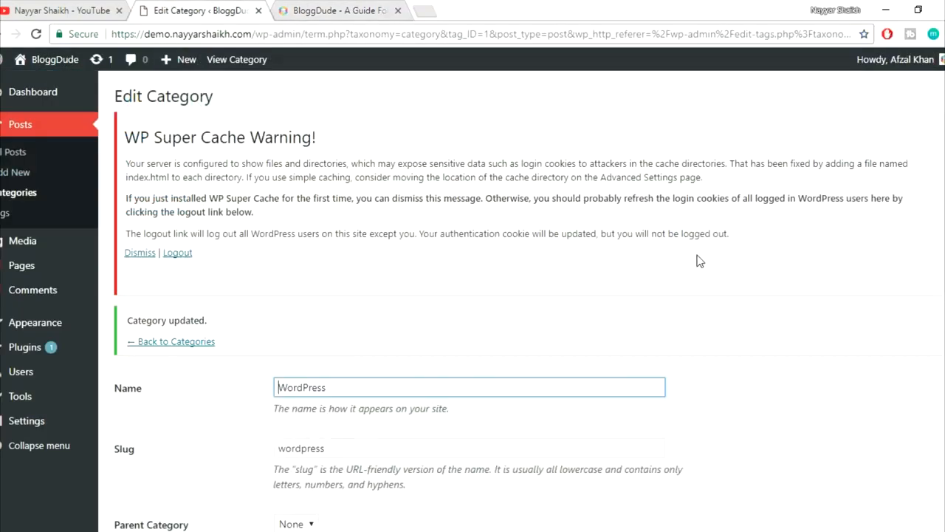
click(12, 158)
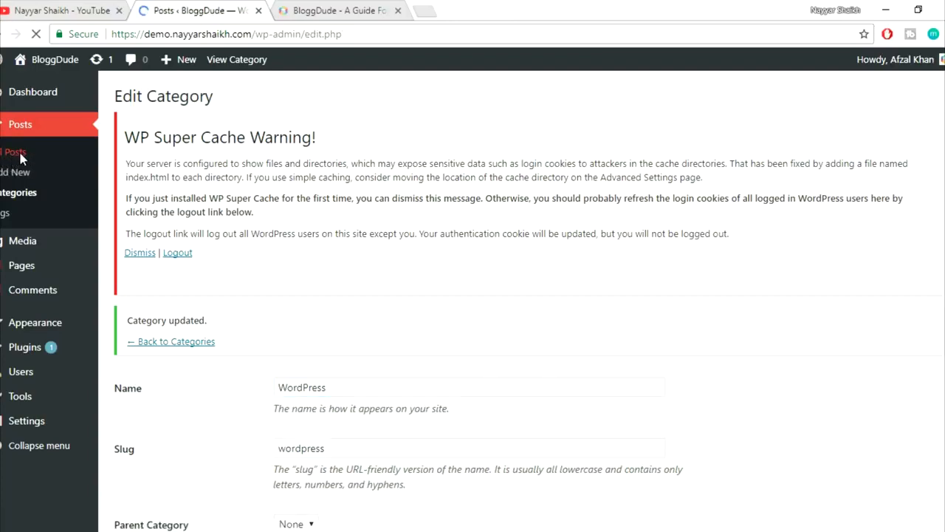
mouse_move(179, 394)
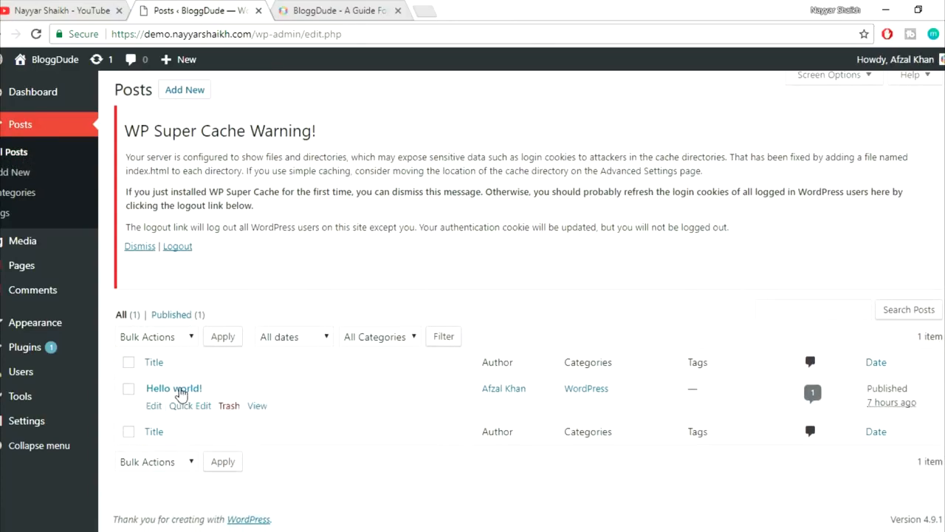
click(229, 406)
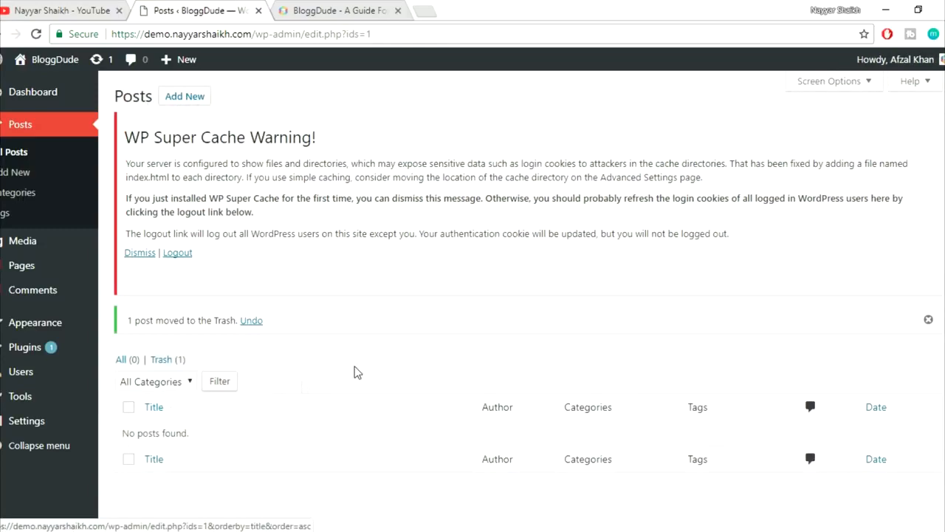
- Open Trash and permanently delete the Hello world! post
scroll(369, 368, down, 1)
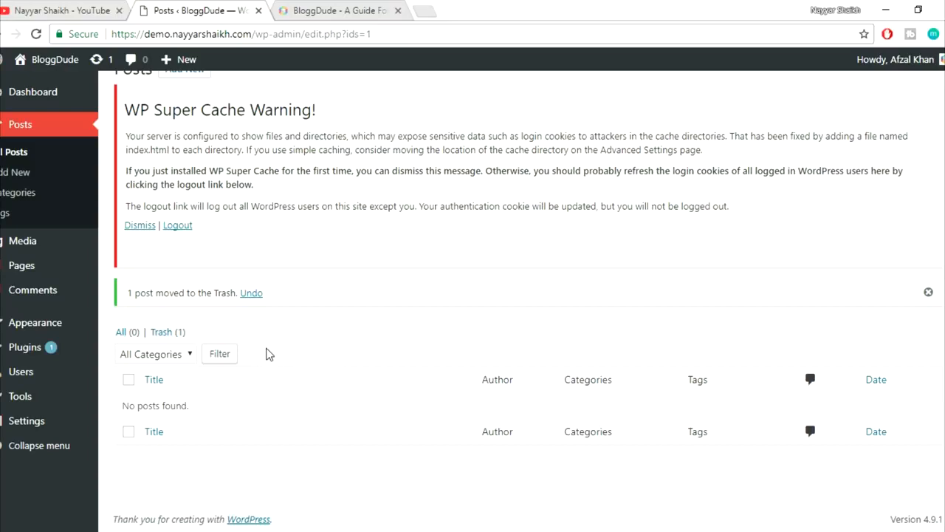
scroll(268, 354, up, 1)
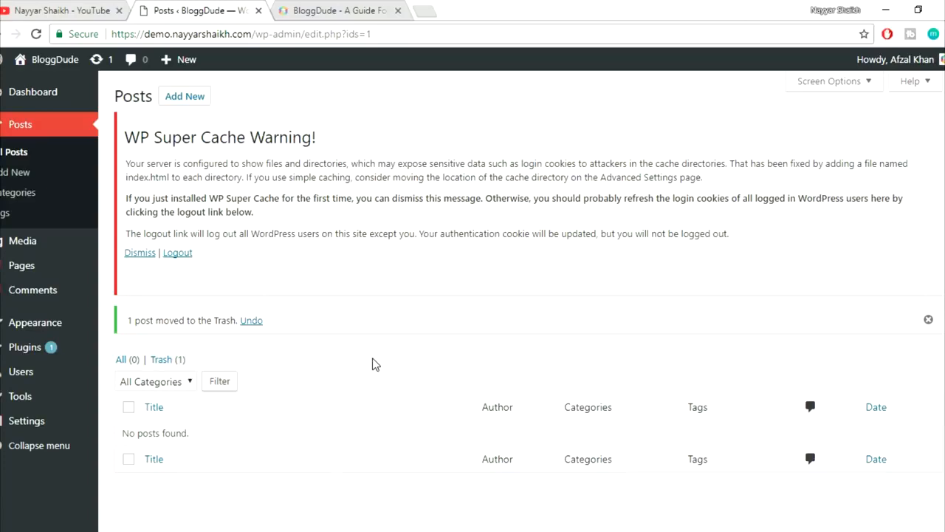
scroll(375, 364, down, 1)
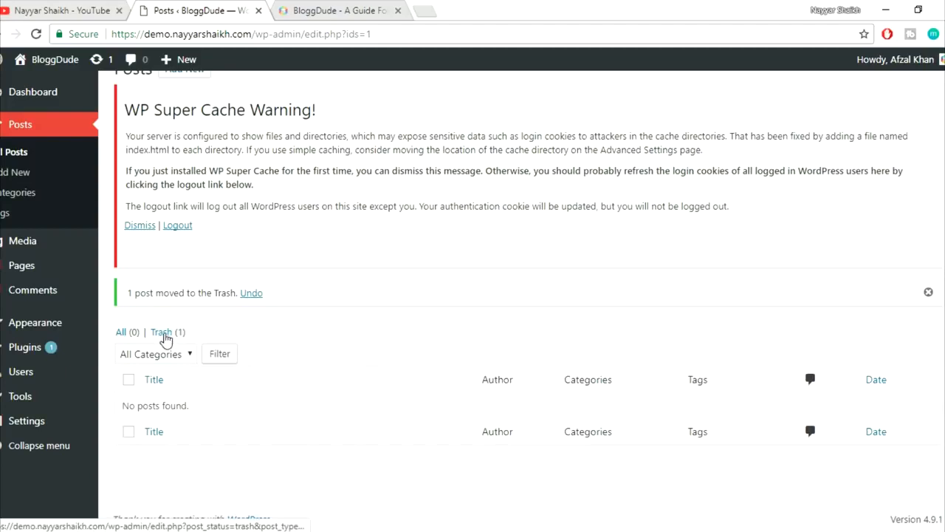
click(165, 338)
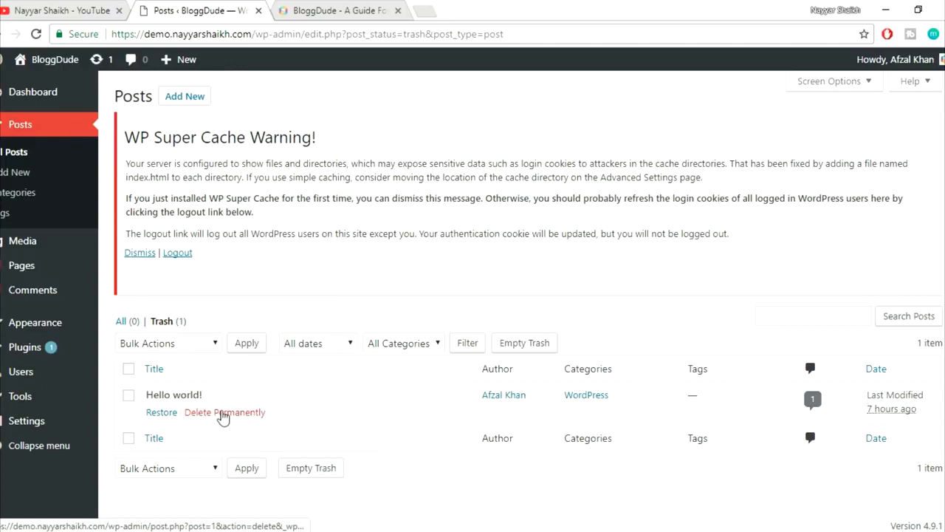
click(220, 415)
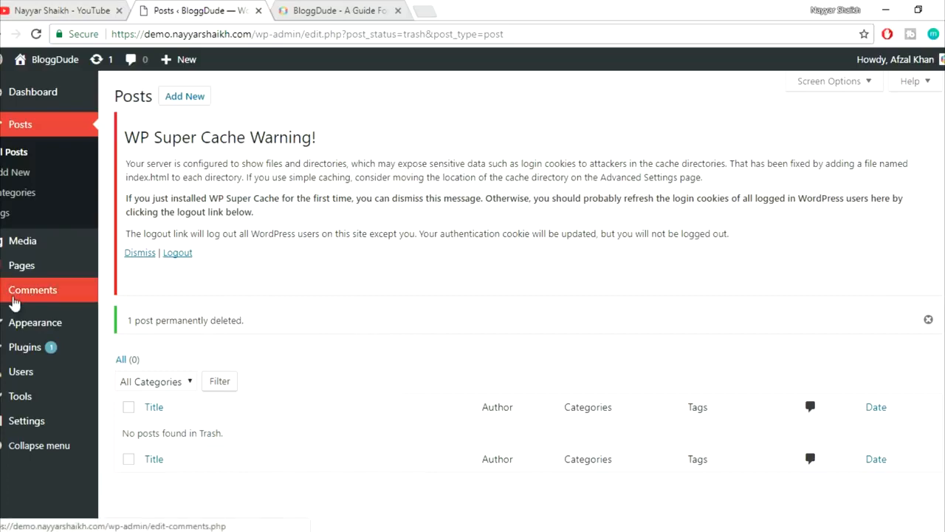
- Open the now-empty Comments list, then bring the sample post window forward
click(30, 299)
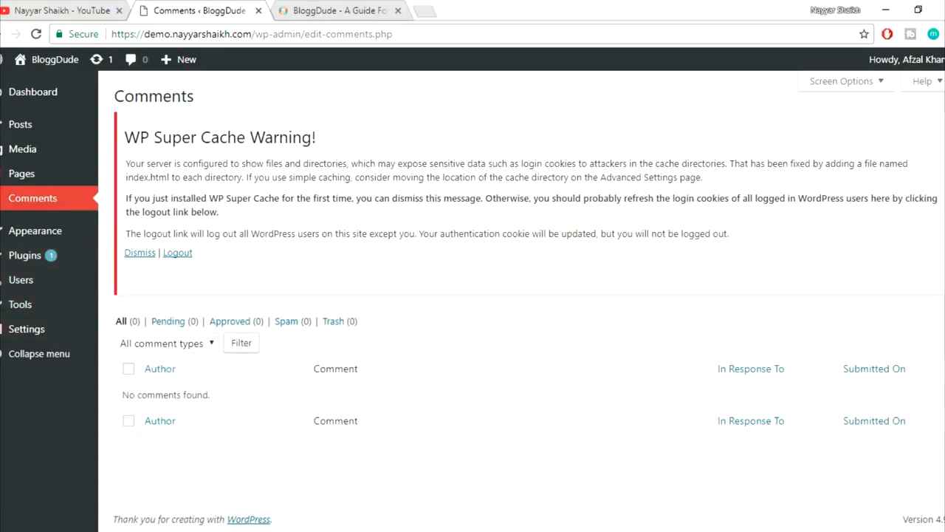
mouse_move(189, 529)
click(253, 509)
scroll(375, 375, down, 1)
- Deactivate WP Super Cache and bulk-delete it with Akismet Anti-Spam and Hello Dolly, then open Themes
click(37, 261)
scroll(604, 277, down, 1)
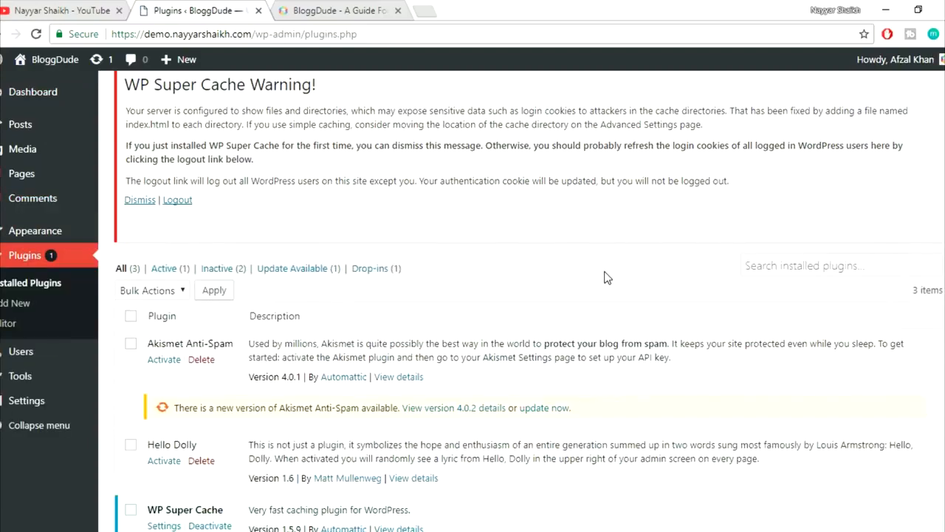
scroll(604, 277, down, 3)
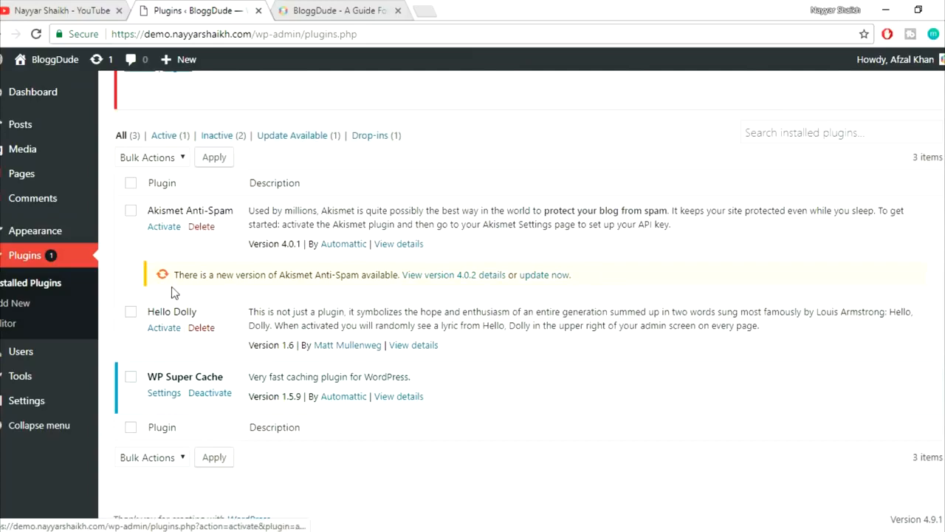
click(211, 399)
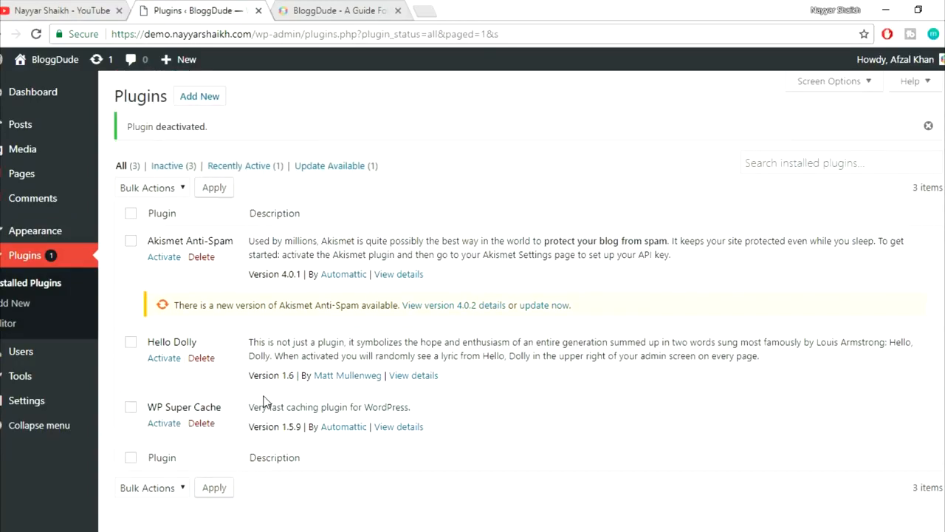
click(130, 214)
click(157, 187)
click(137, 263)
click(211, 189)
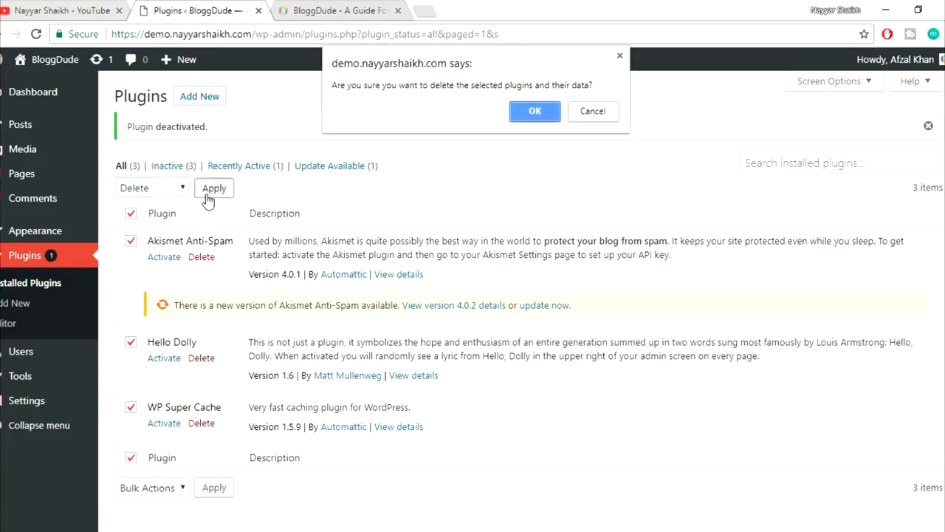
click(531, 112)
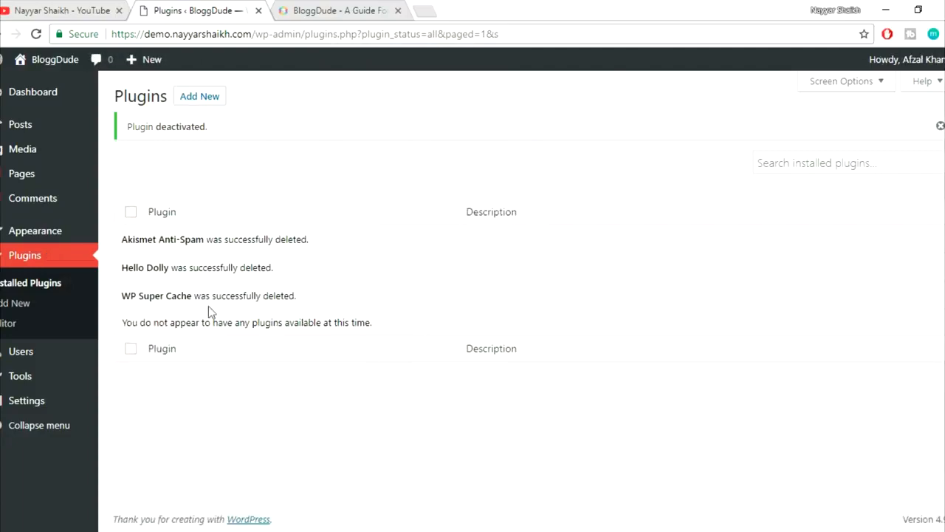
click(35, 236)
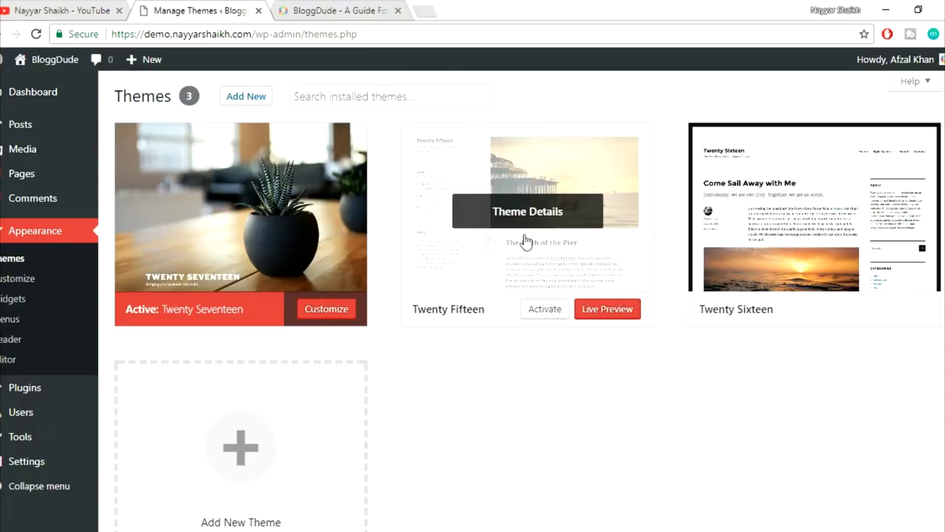
- Delete the Twenty Fifteen and Twenty Sixteen themes, keeping only Twenty Seventeen
click(515, 214)
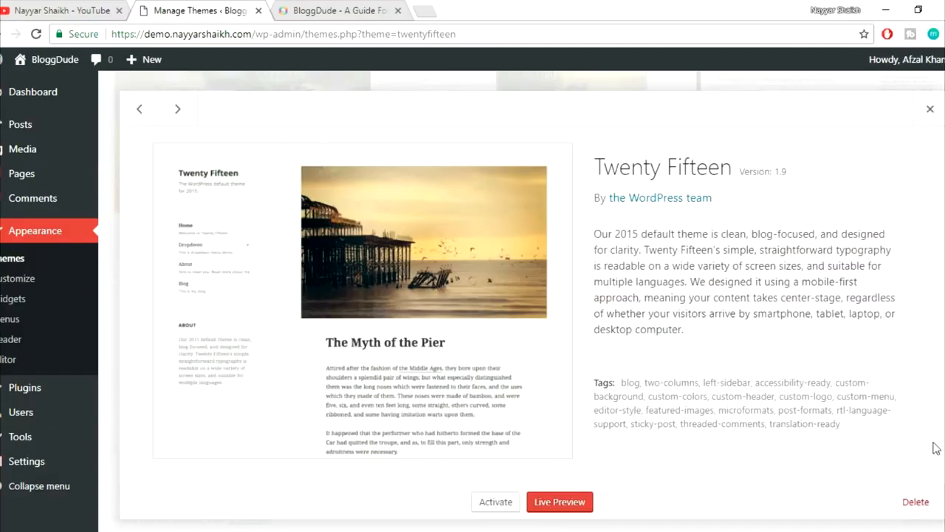
click(908, 504)
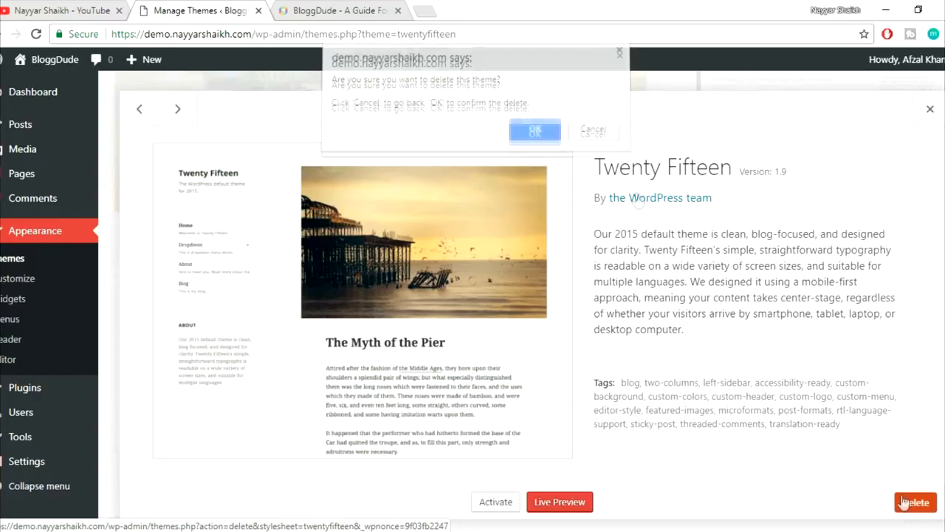
click(536, 133)
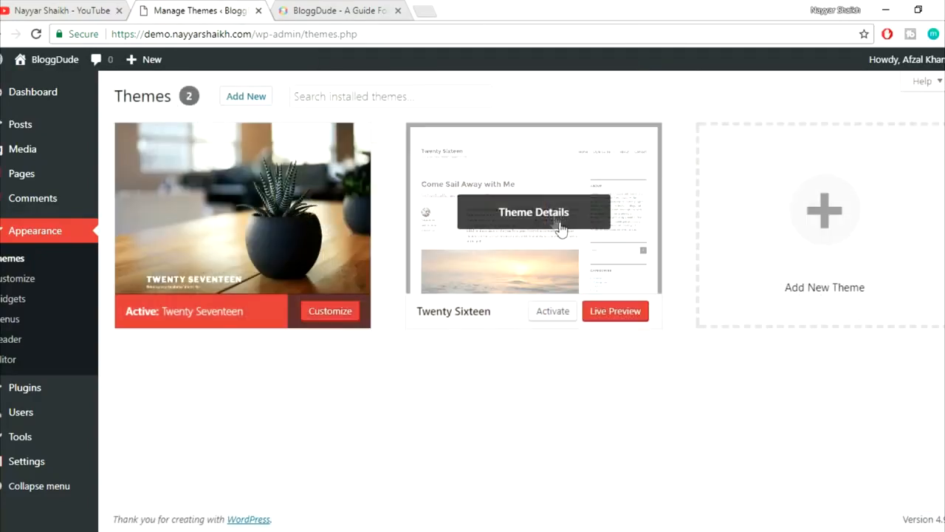
click(538, 212)
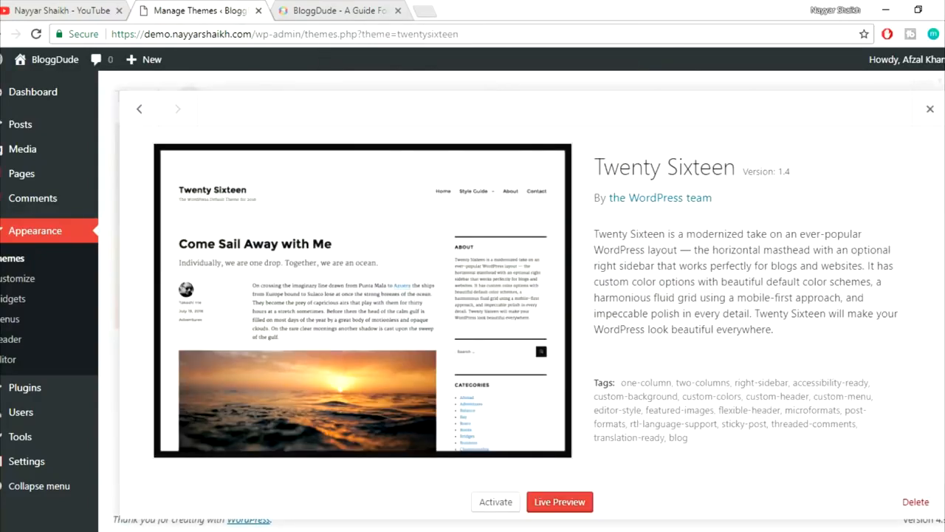
click(916, 502)
click(536, 129)
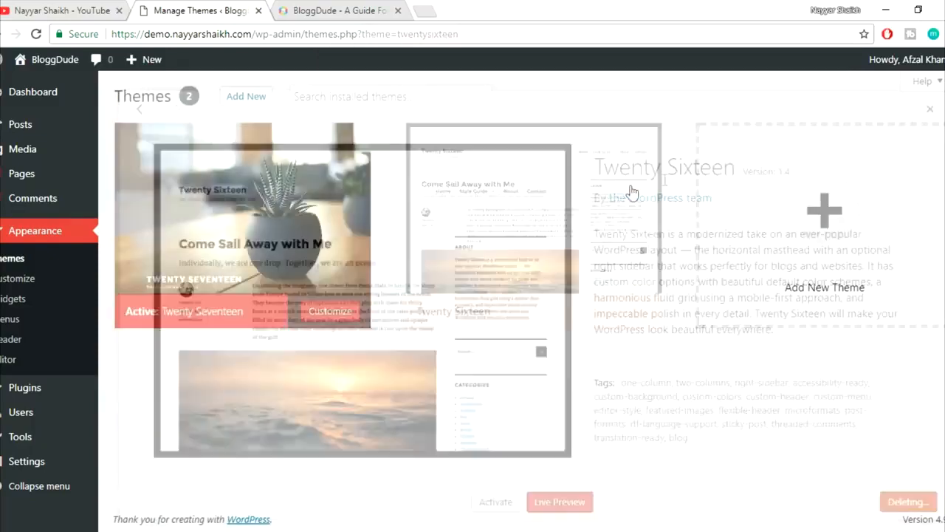
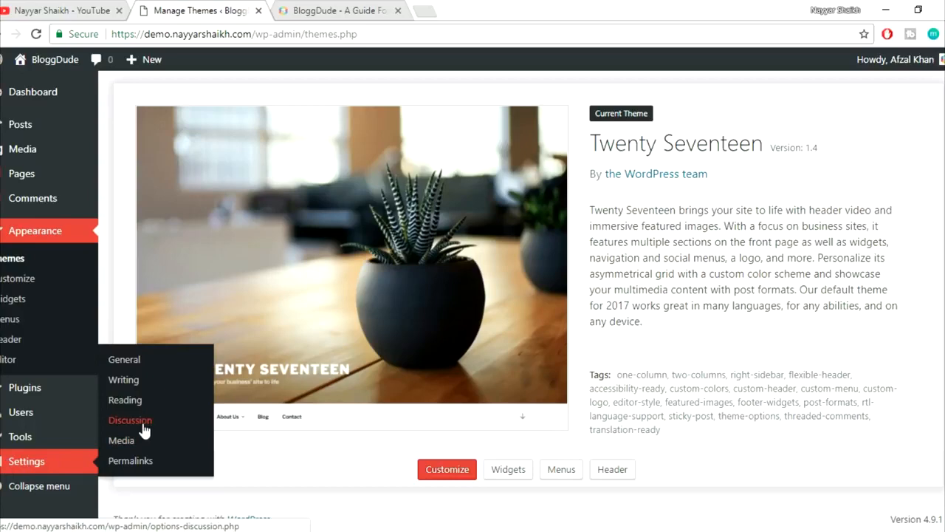
- Open Discussion Settings and find the 'Email me whenever' section
click(151, 426)
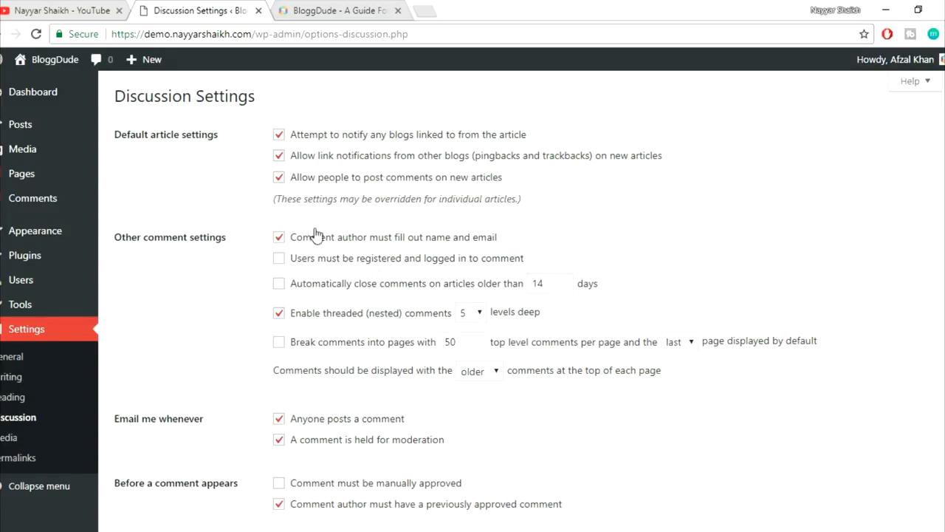
scroll(690, 355, down, 3)
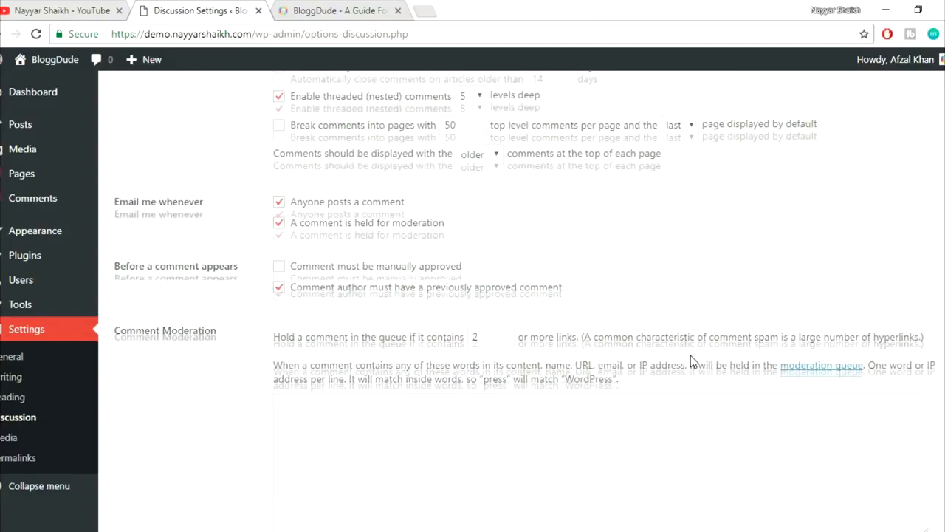
scroll(691, 355, up, 3)
scroll(690, 355, down, 1)
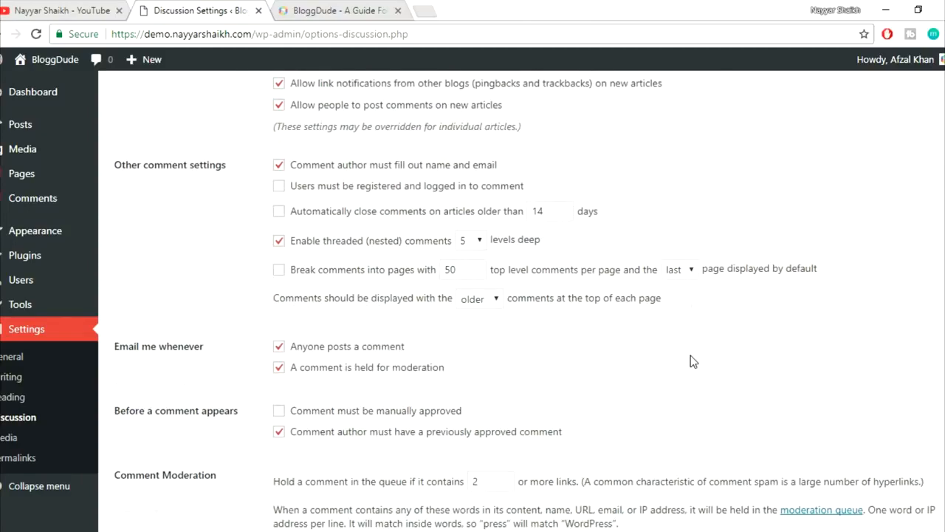
triple_click(161, 347)
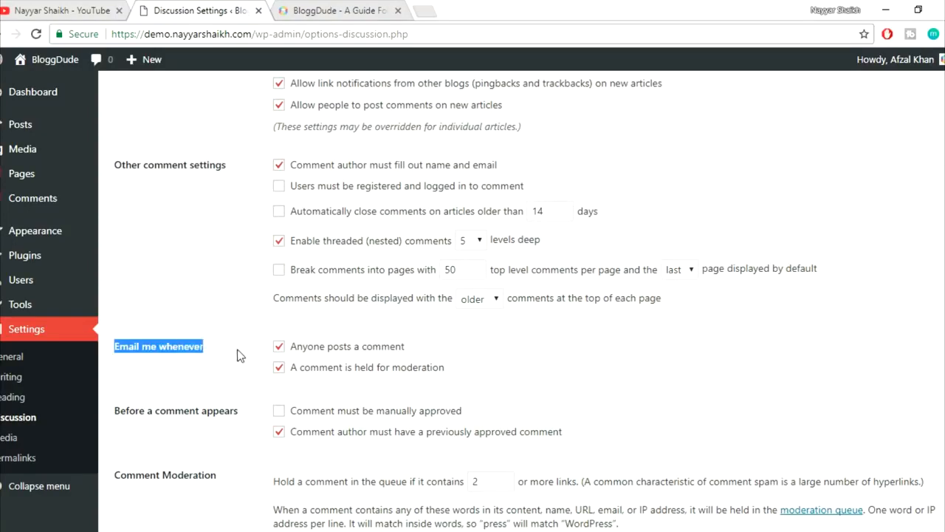
click(238, 355)
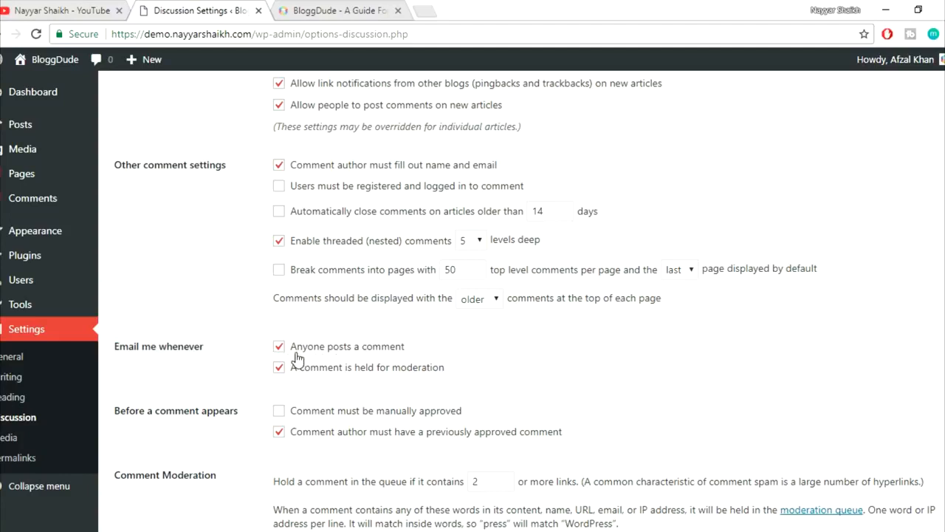
drag(115, 347, 208, 347)
click(218, 350)
- Uncheck 'Anyone posts a comment' and 'A comment is held for moderation' email alerts
click(279, 346)
scroll(621, 361, down, 1)
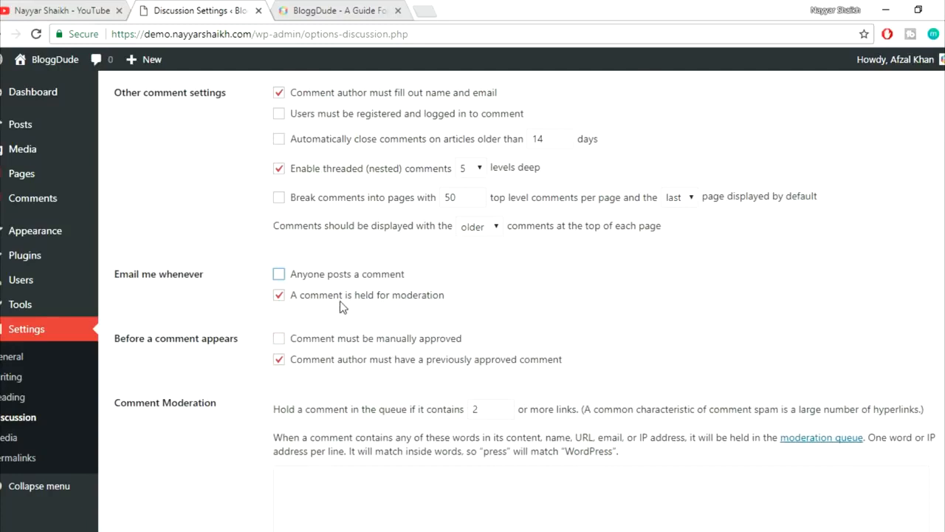
click(281, 295)
scroll(635, 310, down, 1)
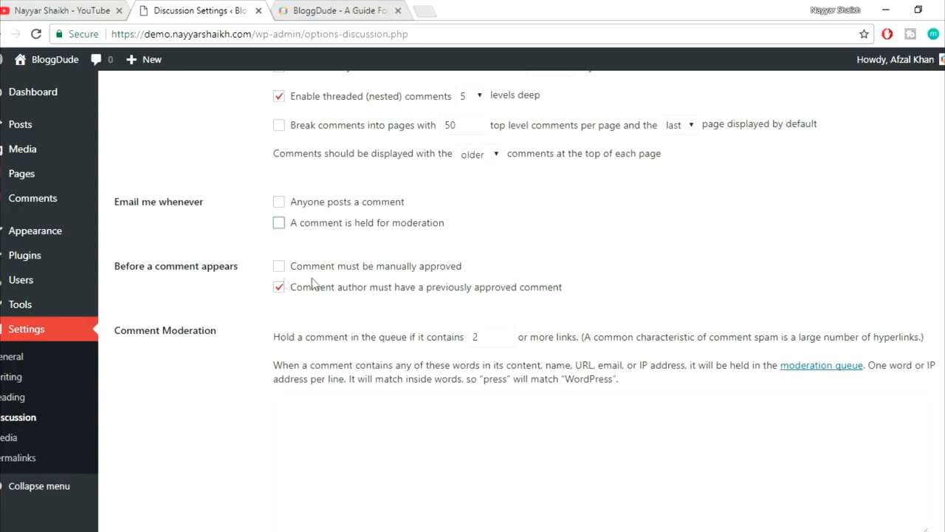
- Check 'Comment must be manually approved', toggling it off and back on
click(432, 275)
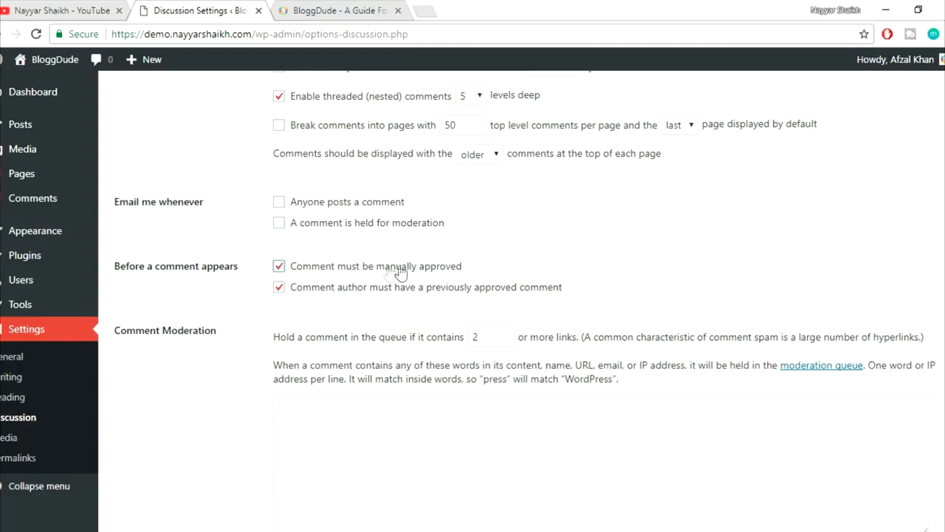
right_click(23, 209)
click(153, 171)
click(338, 270)
click(325, 269)
- Review the manual approval and previously approved author options under 'Before a comment appears'
drag(465, 267, 289, 268)
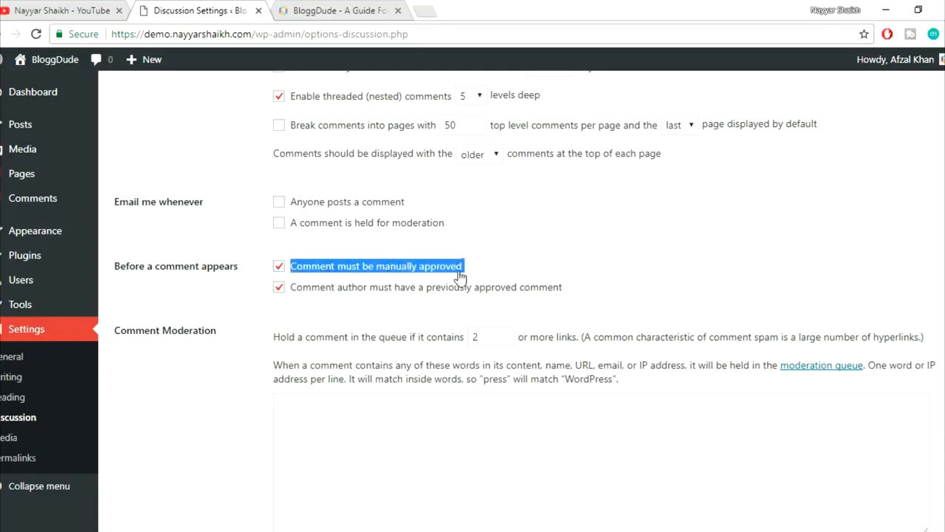
click(579, 261)
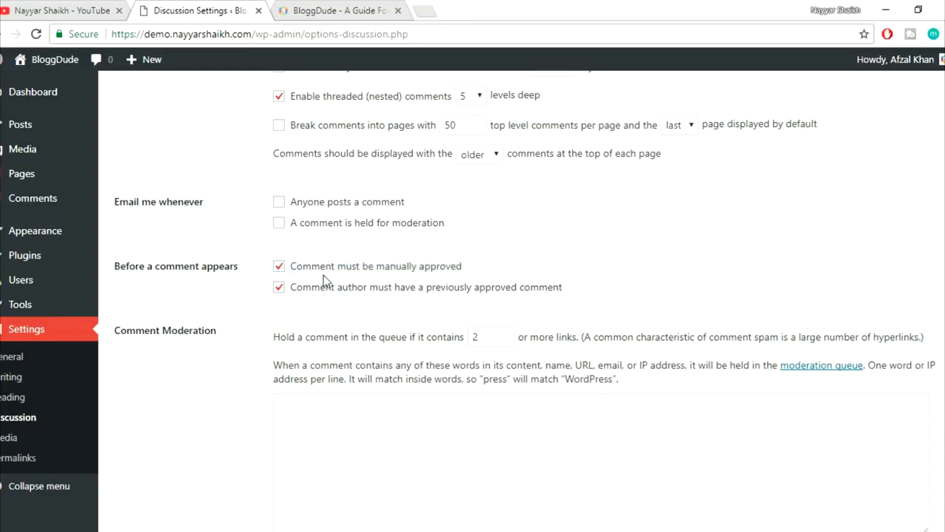
drag(464, 268, 294, 271)
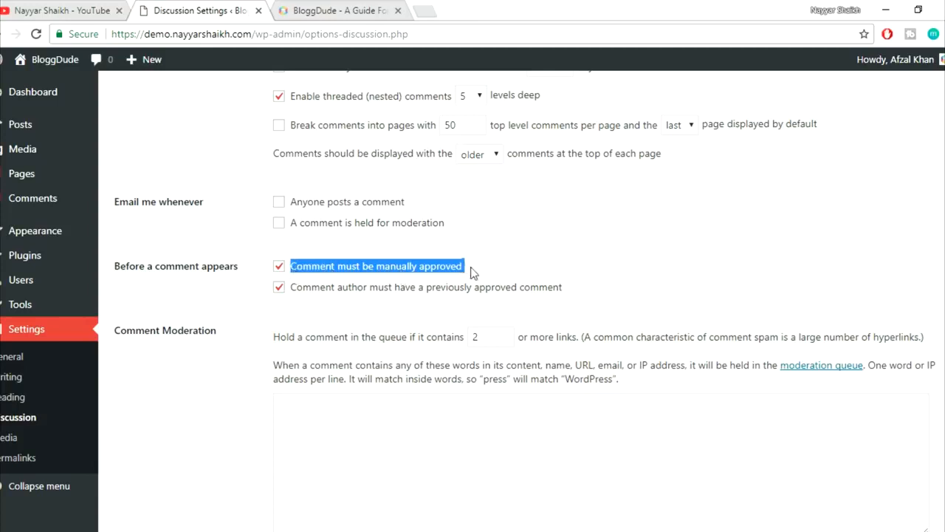
click(558, 274)
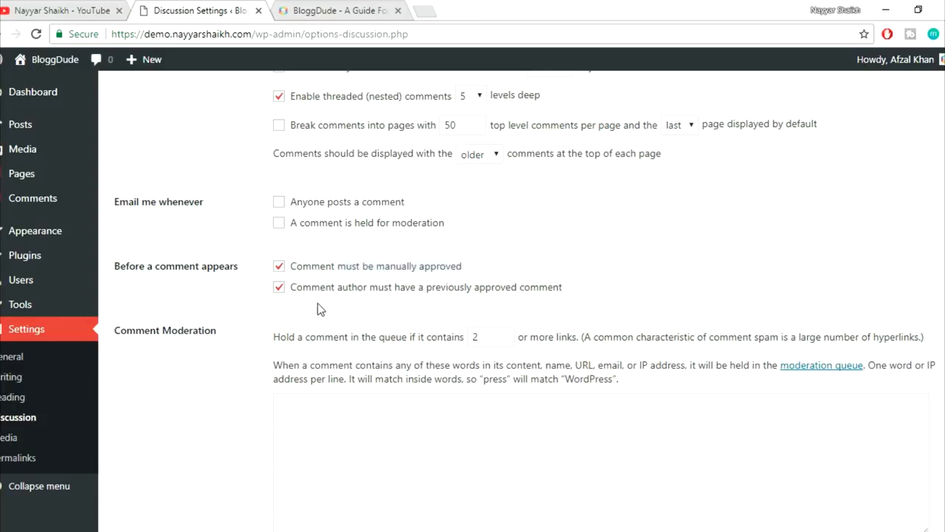
drag(297, 289, 379, 287)
click(391, 305)
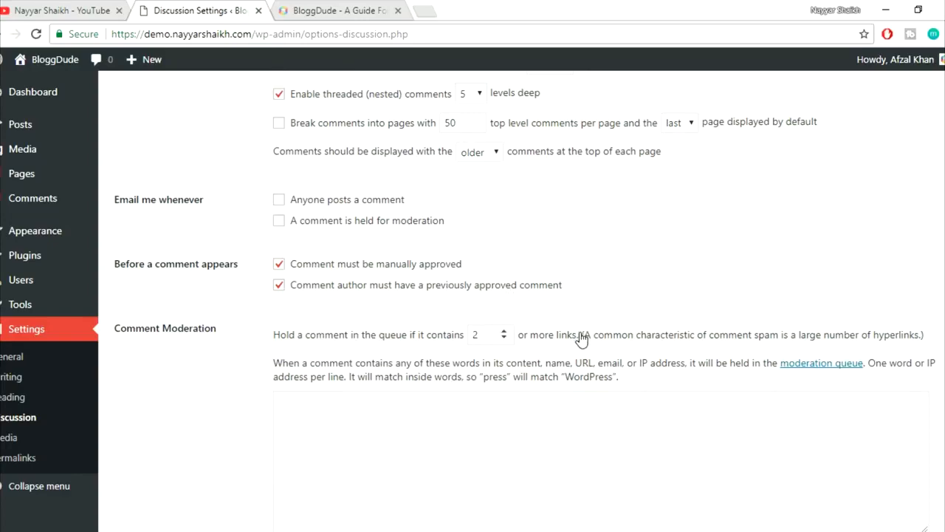
scroll(568, 336, down, 2)
scroll(480, 310, down, 3)
scroll(495, 329, down, 4)
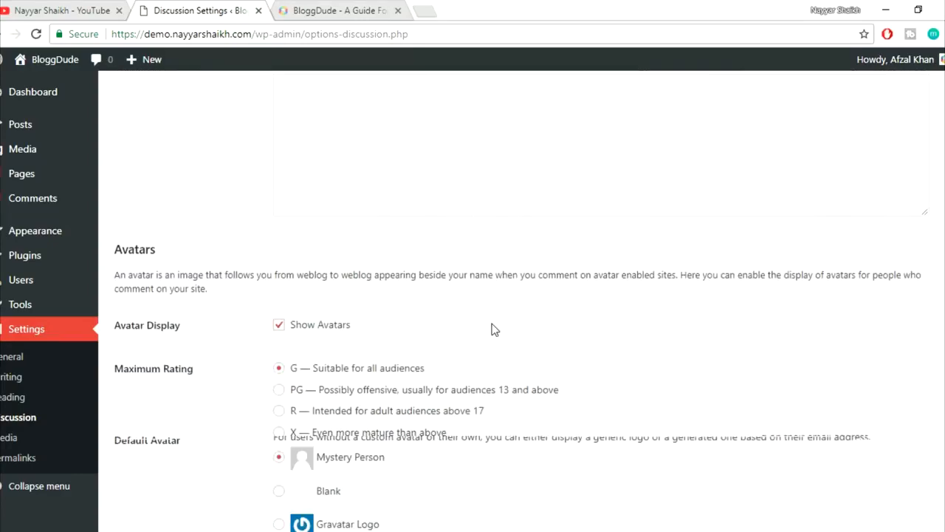
scroll(662, 302, up, 1)
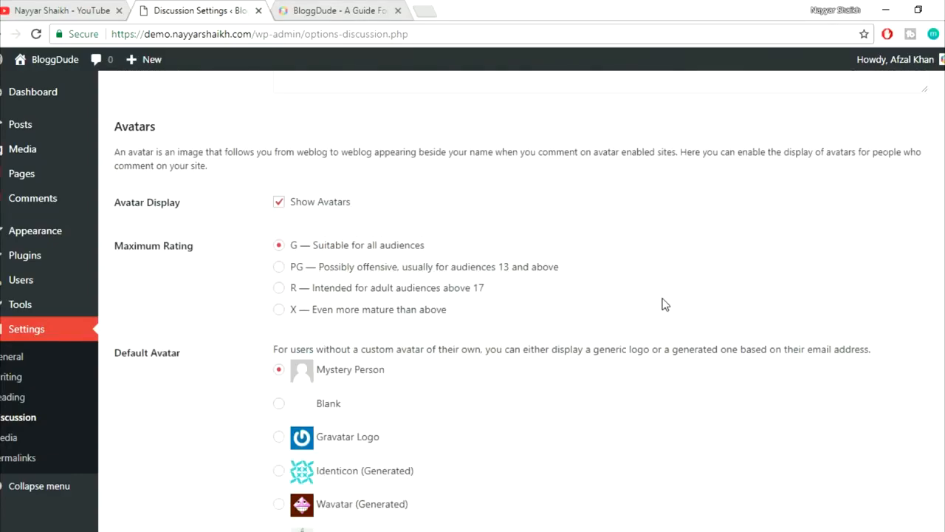
scroll(517, 332, down, 2)
- Save the Discussion settings changes
click(181, 461)
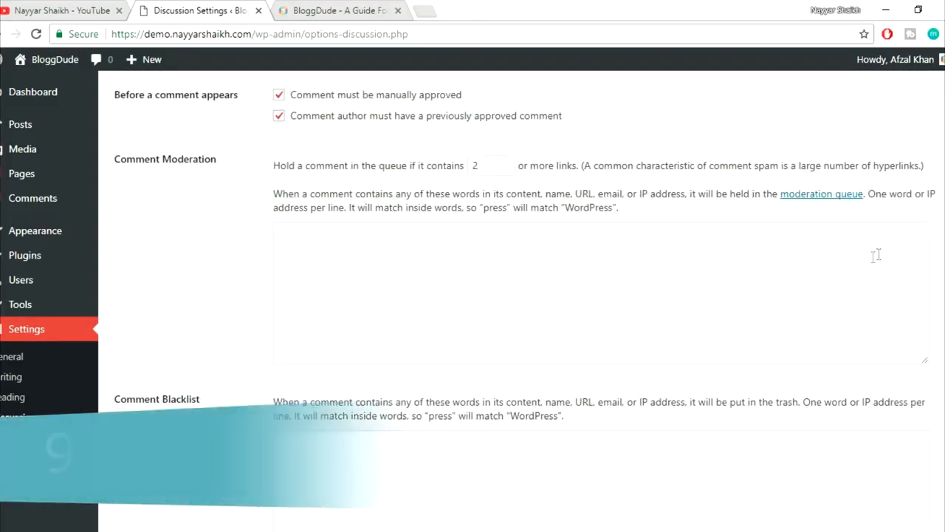
scroll(869, 266, up, 6)
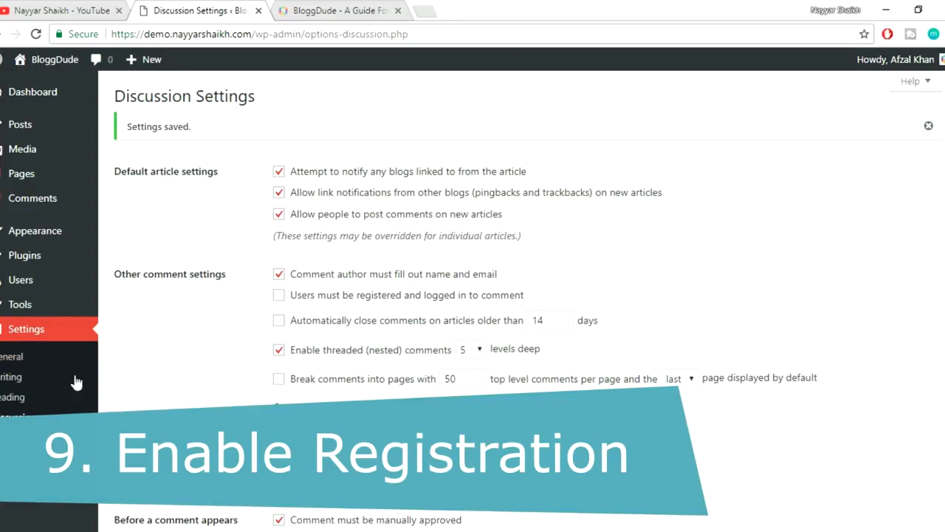
scroll(18, 369, down, 1)
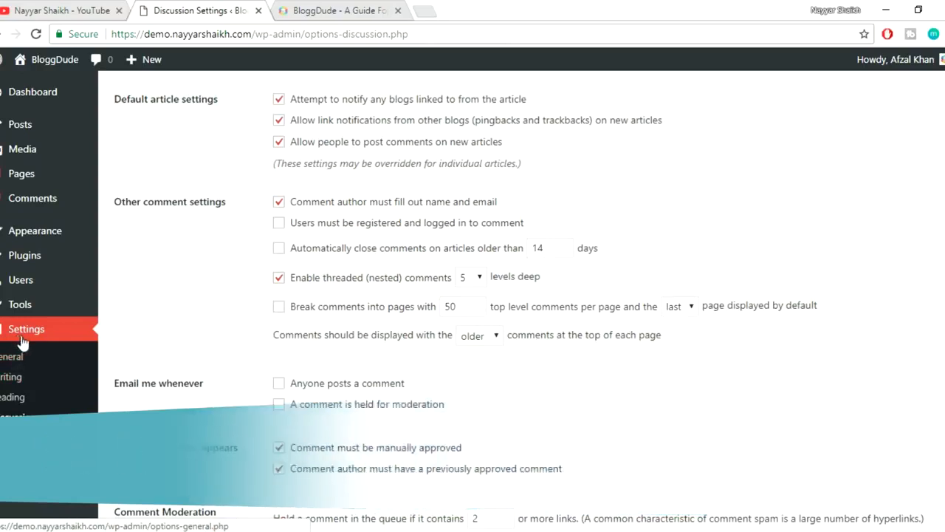
- In General Settings, enable 'Anyone can register' under Membership and save
click(14, 362)
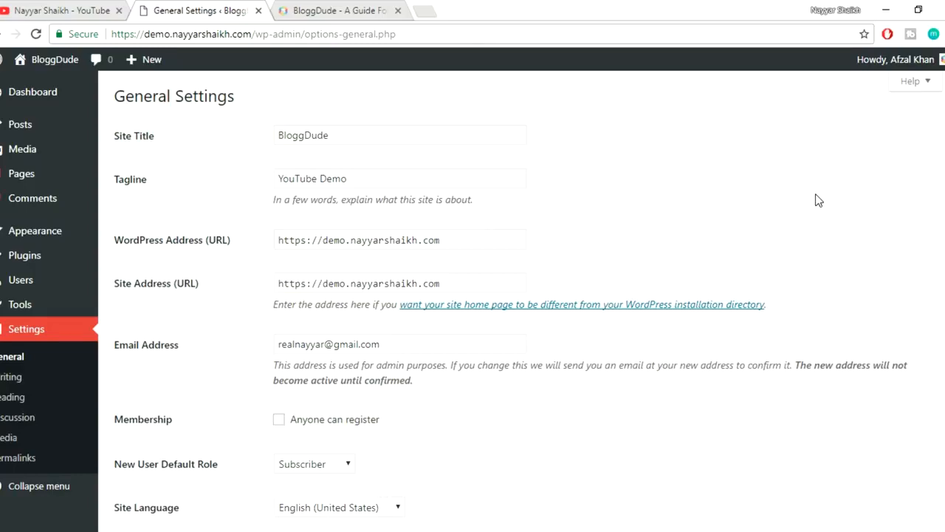
scroll(857, 229, down, 2)
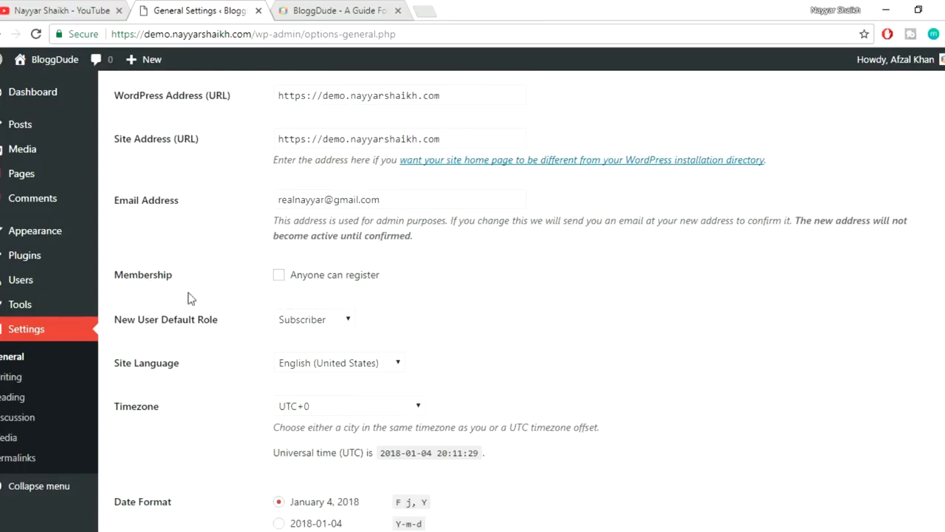
click(323, 281)
scroll(668, 340, down, 2)
scroll(671, 339, up, 4)
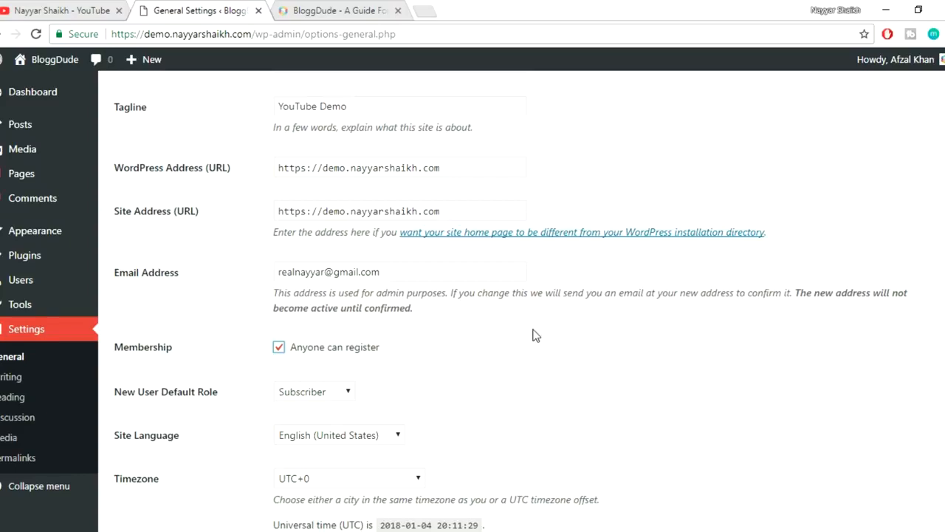
scroll(535, 335, down, 1)
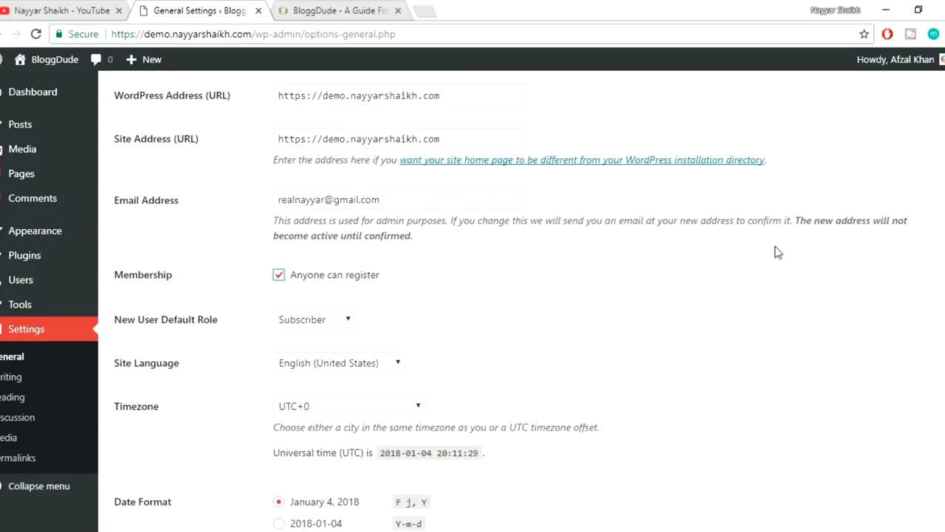
scroll(617, 282, down, 5)
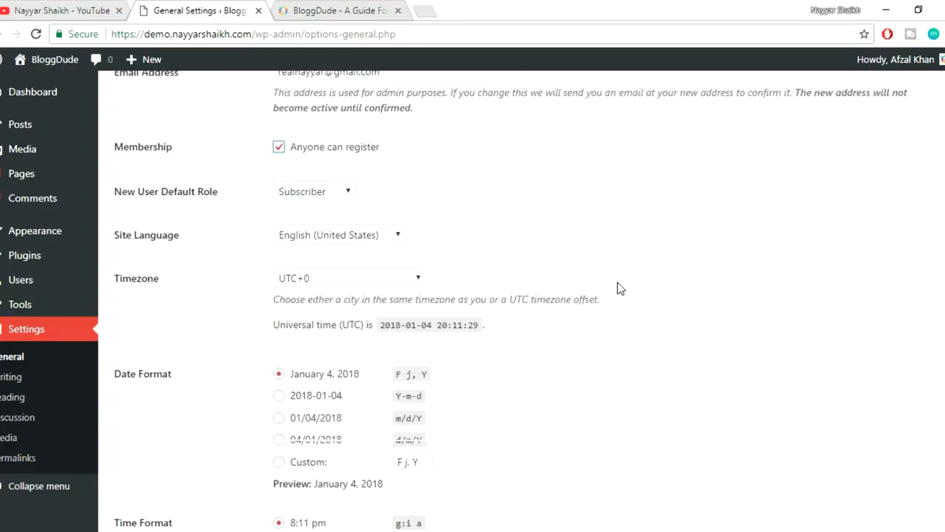
click(148, 457)
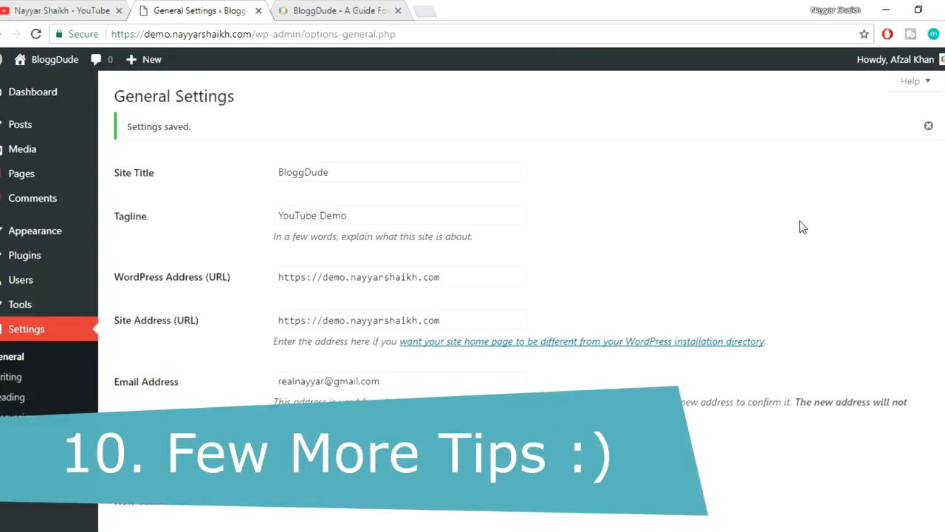
- Switch from the admin settings to the live BloggDude homepage tab
scroll(800, 221, down, 8)
scroll(391, 194, up, 1)
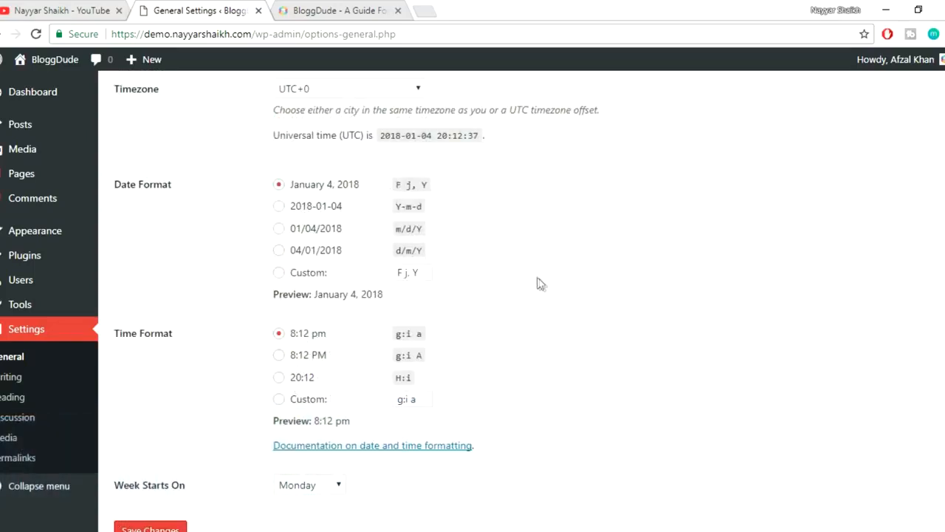
scroll(540, 285, down, 1)
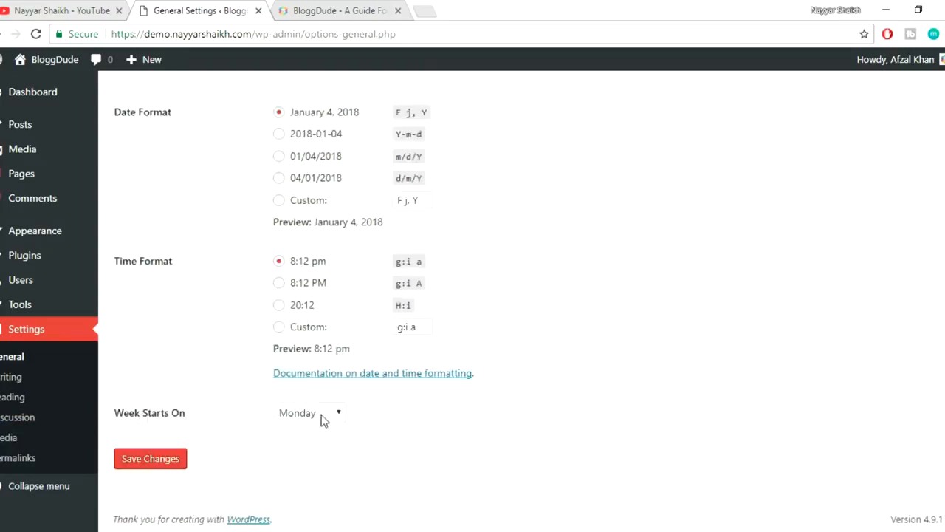
scroll(580, 344, up, 1)
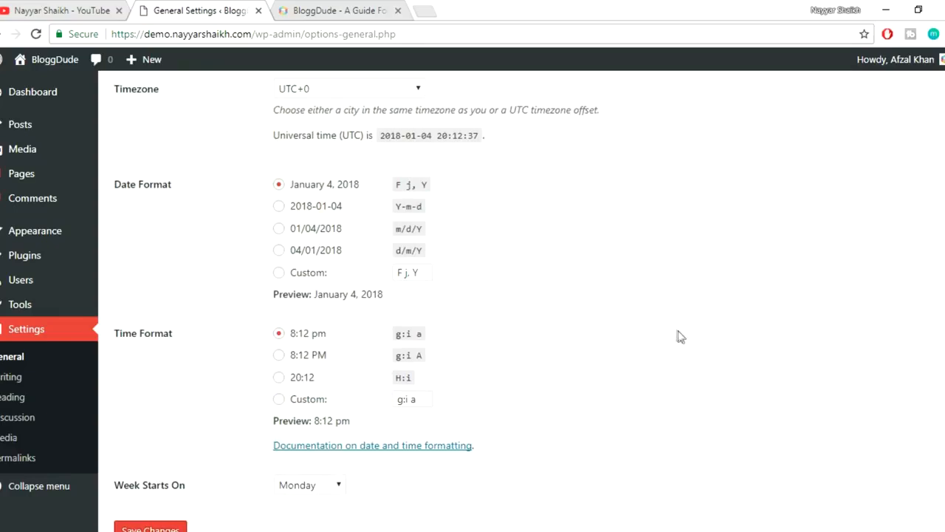
click(343, 10)
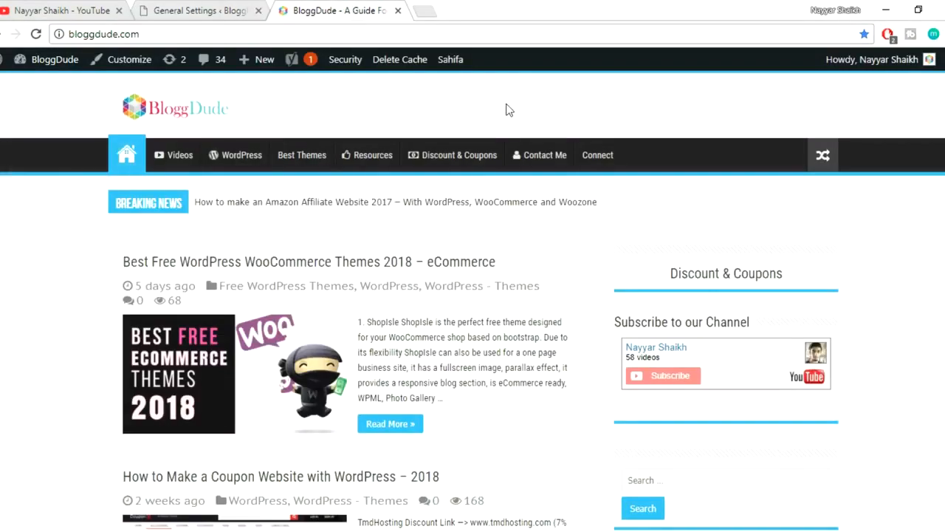
- Compare the BloggDude homepage sidebar with the demo's Hello world! post
scroll(706, 320, down, 8)
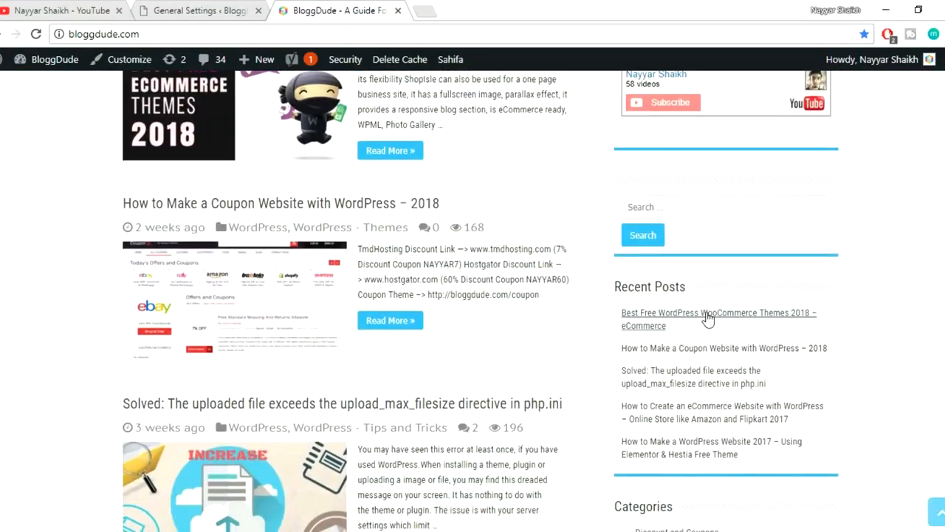
scroll(818, 379, down, 5)
scroll(818, 380, up, 12)
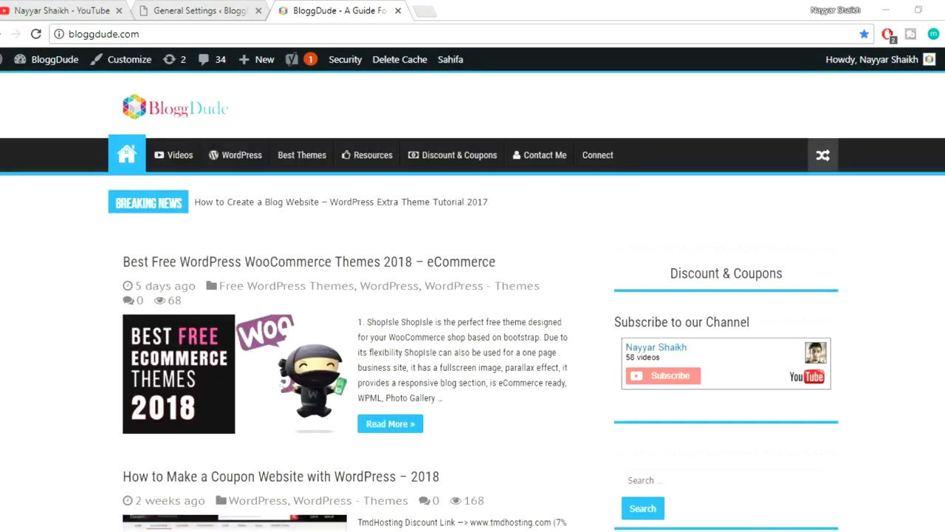
click(271, 507)
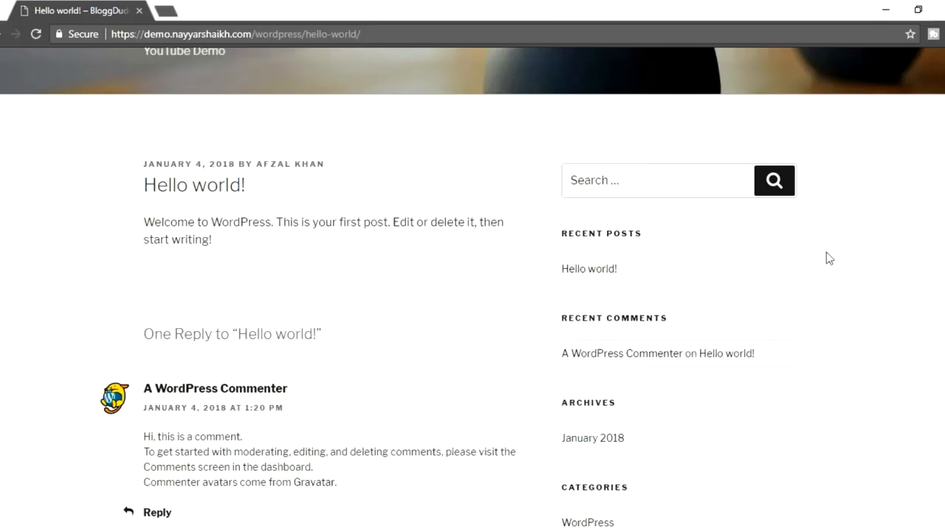
scroll(687, 262, down, 2)
scroll(674, 261, down, 5)
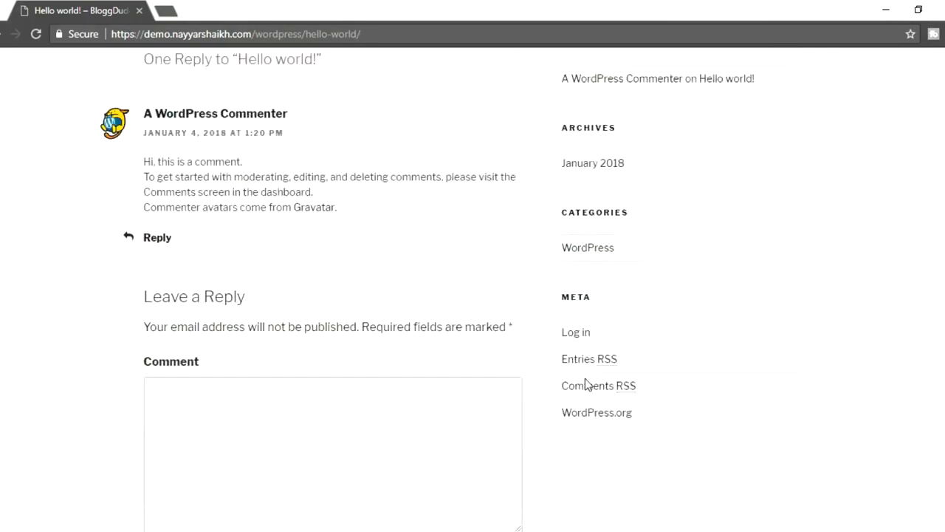
scroll(602, 355, up, 2)
scroll(869, 225, up, 1)
scroll(869, 227, down, 1)
scroll(692, 232, up, 4)
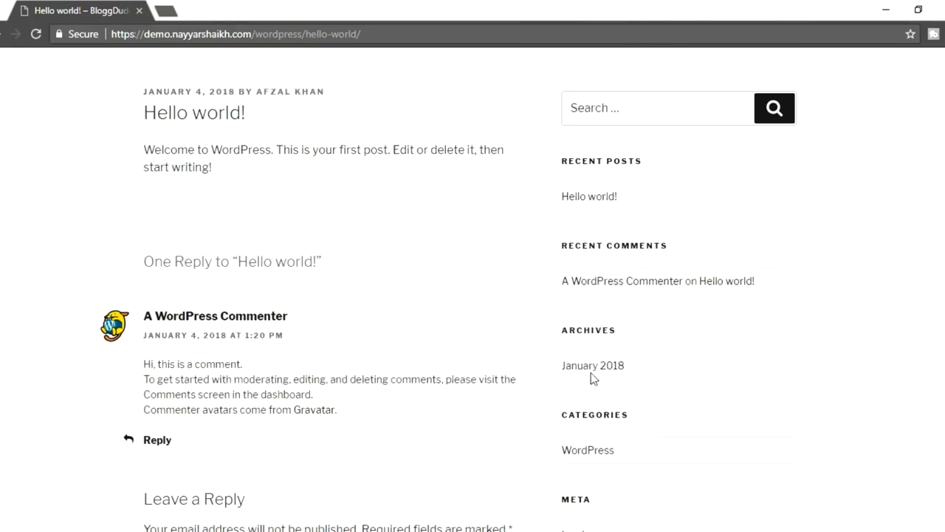
- Look over the BloggDude homepage again, then return to the General Settings tab
click(96, 473)
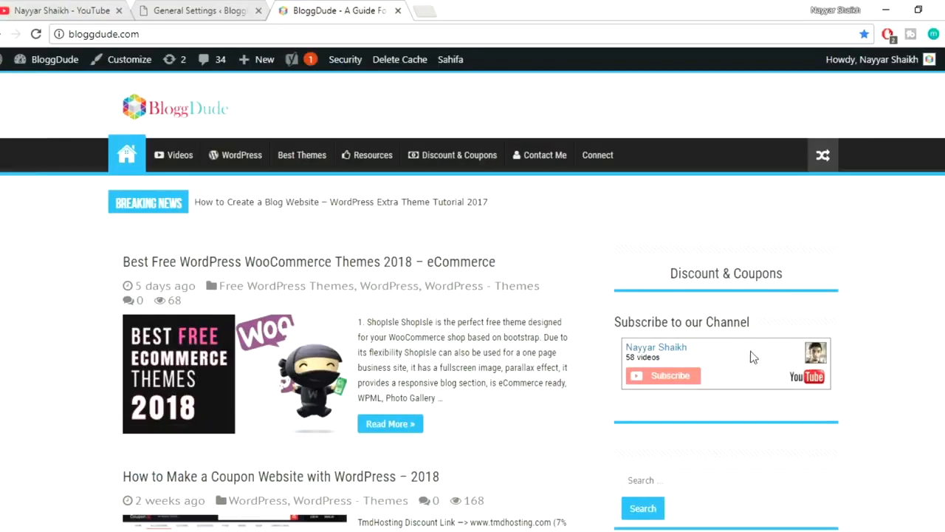
scroll(714, 201, down, 3)
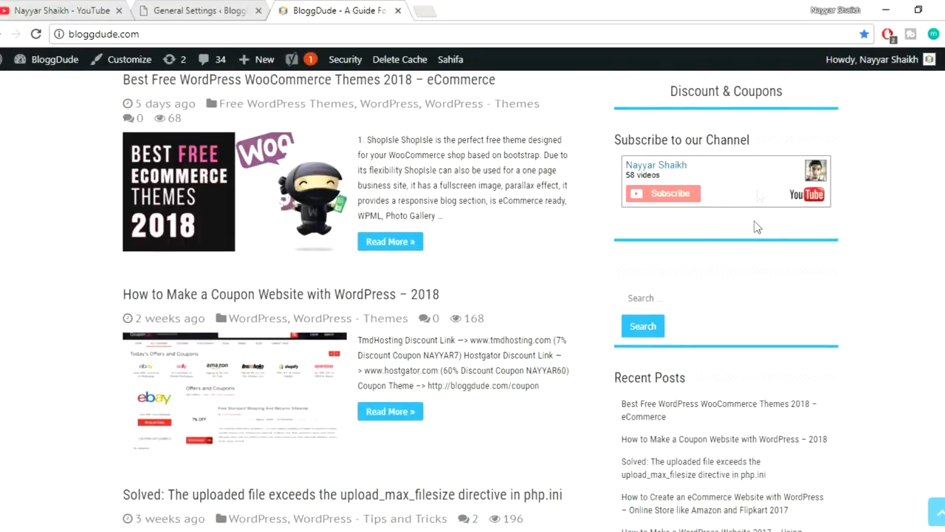
mouse_move(751, 141)
mouse_down()
mouse_move(670, 140)
mouse_move(740, 141)
mouse_up()
click(750, 143)
scroll(895, 336, down, 3)
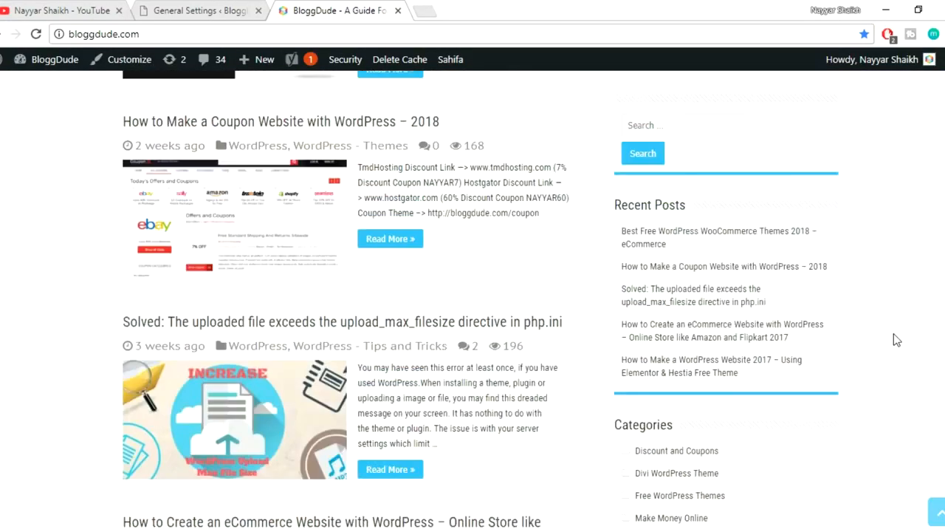
scroll(685, 394, down, 1)
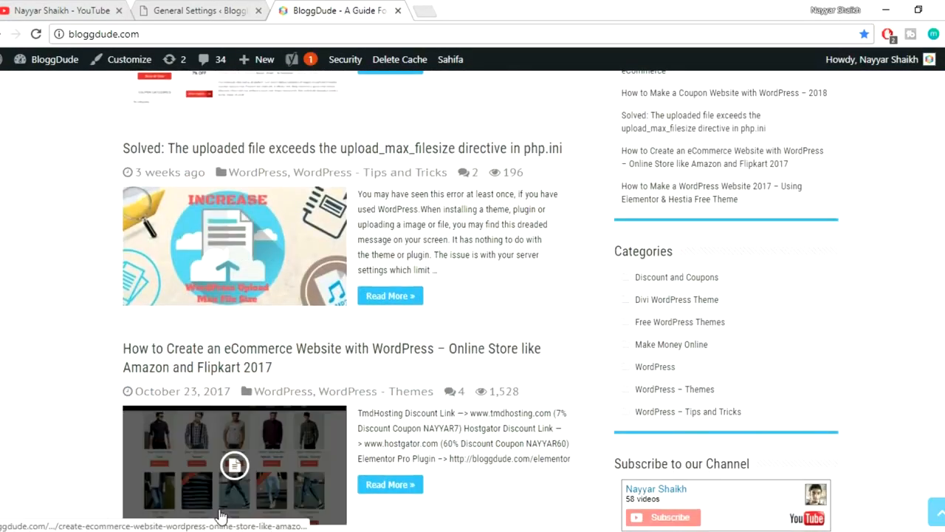
click(198, 10)
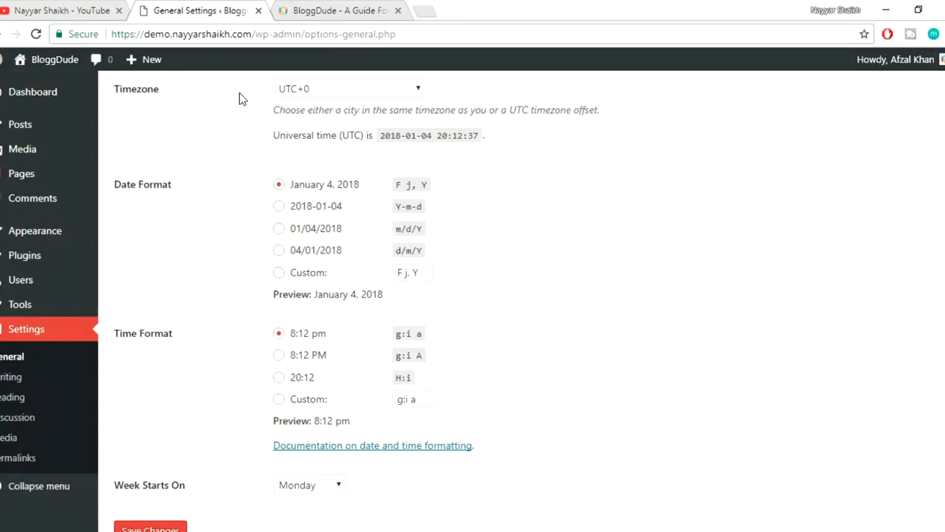
- Open Widgets and delete the Meta widget from the Blog Sidebar
mouse_move(52, 236)
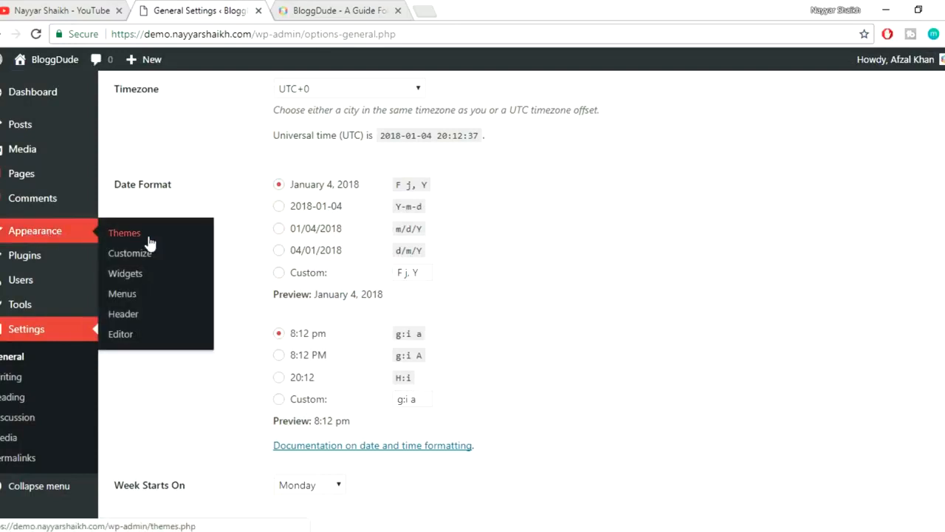
click(137, 283)
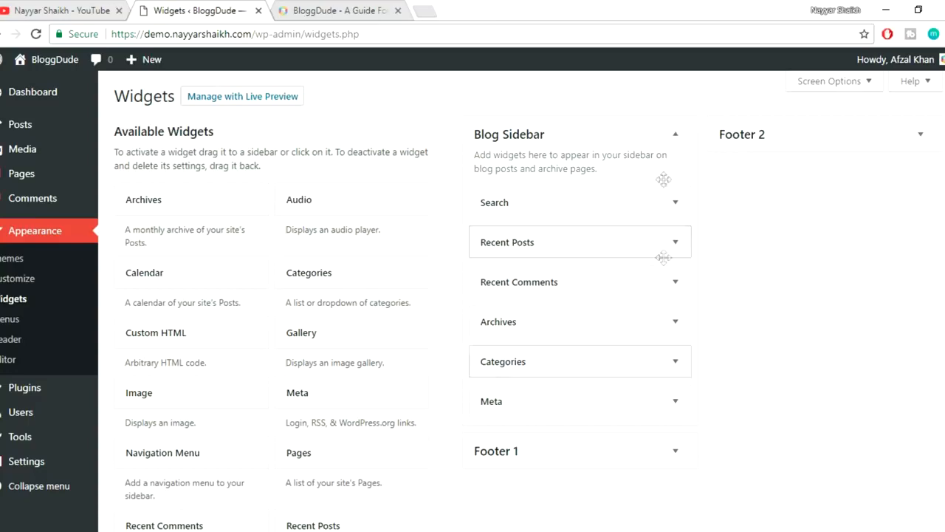
scroll(698, 296, down, 1)
click(671, 335)
scroll(525, 403, down, 1)
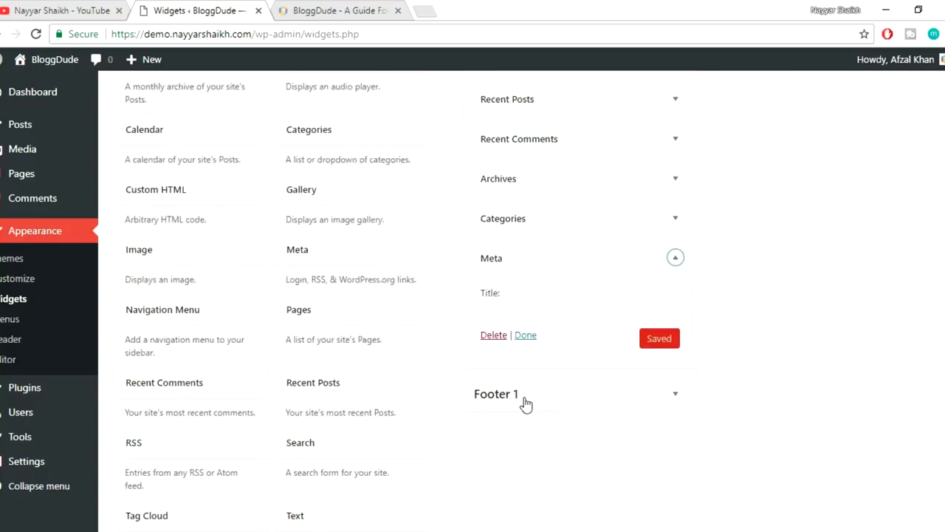
click(494, 335)
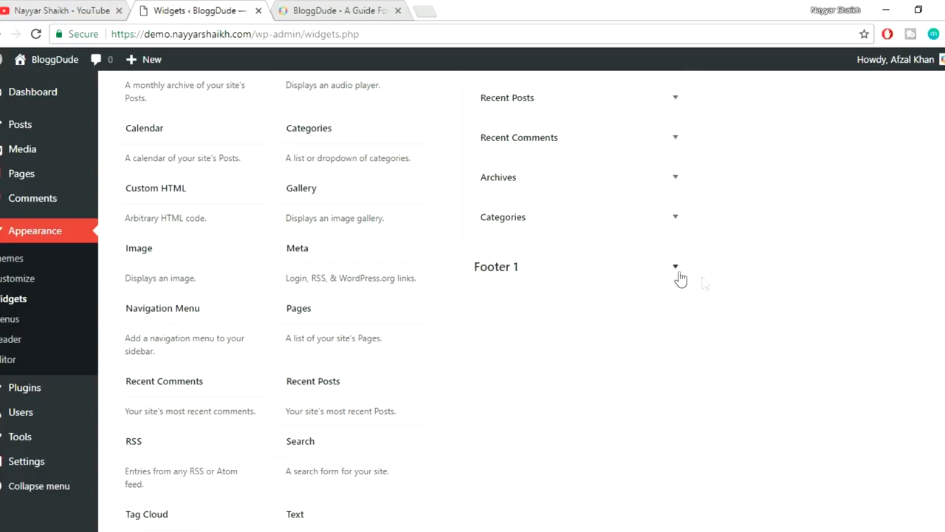
- Delete the Recent Comments and Archives widgets, then view the Hello world! post
scroll(702, 280, up, 1)
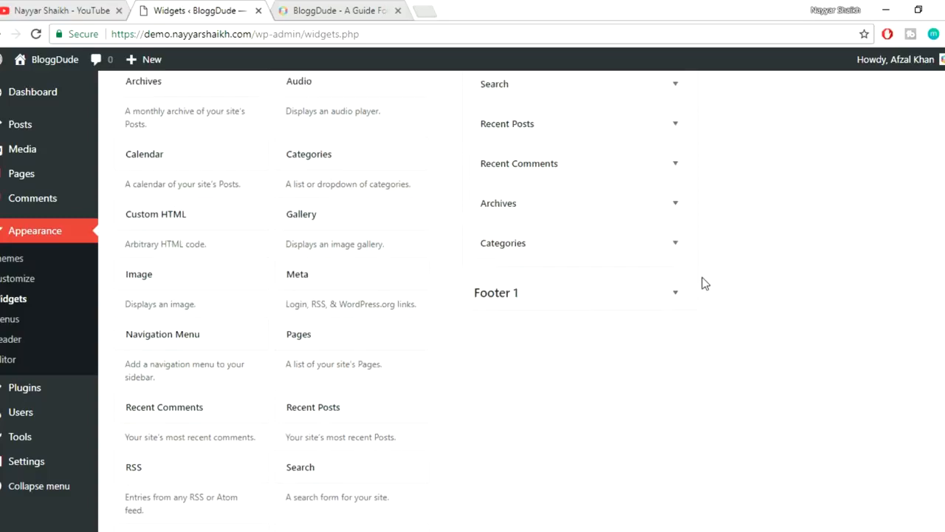
click(671, 181)
click(673, 171)
click(676, 210)
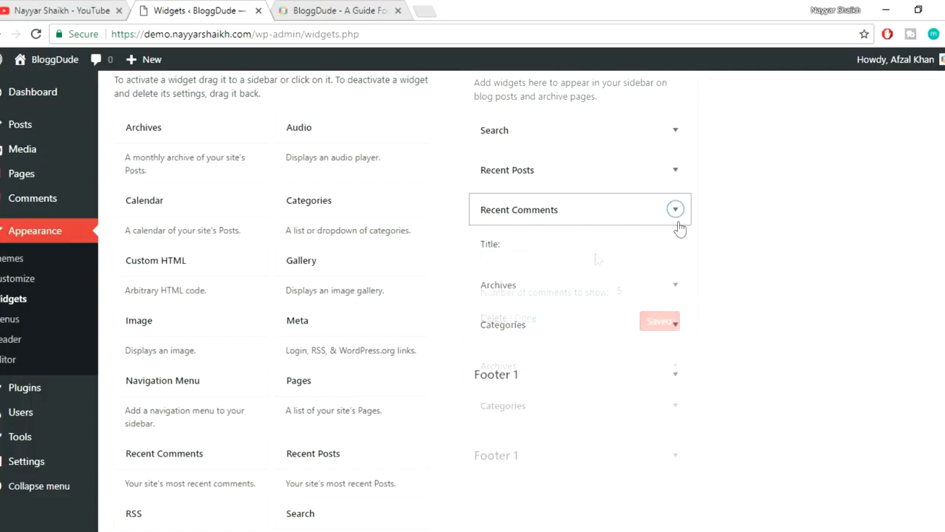
click(494, 318)
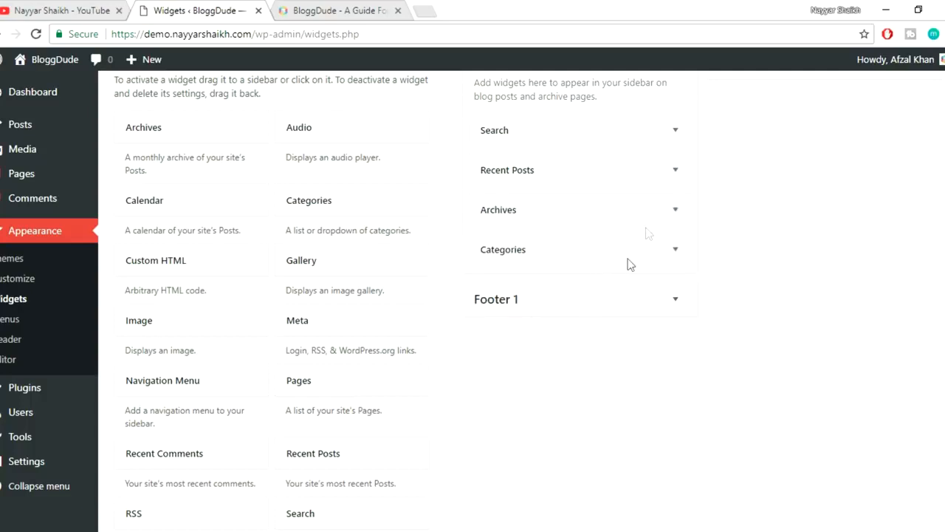
click(654, 207)
click(494, 325)
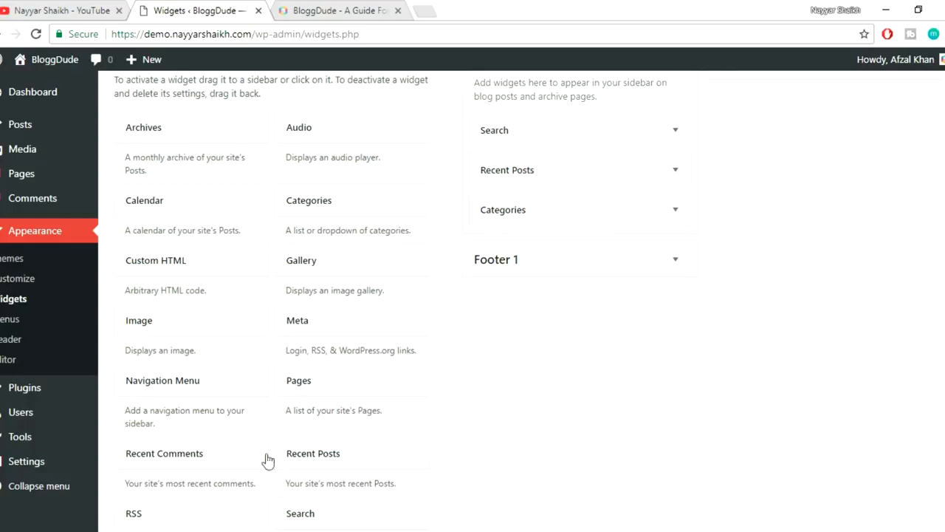
click(256, 481)
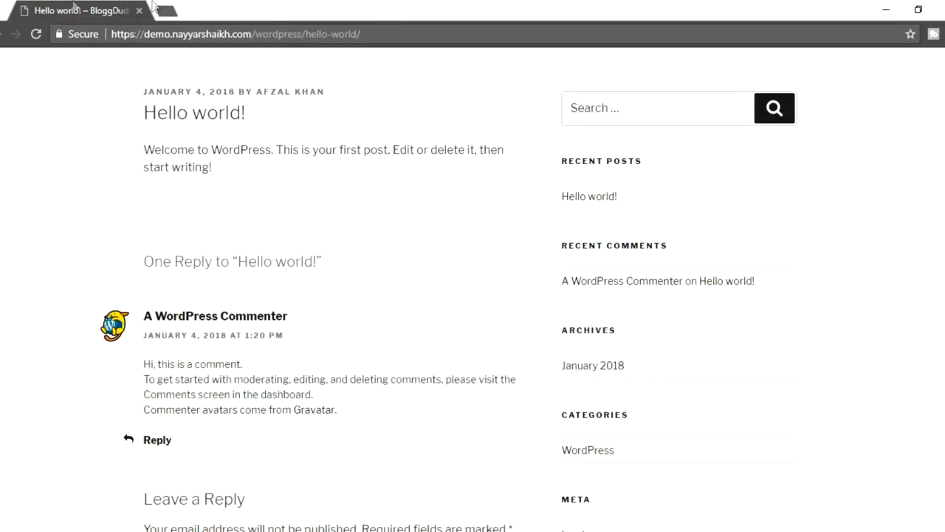
- Reload the Hello world! post to check the trimmed sidebar
click(36, 34)
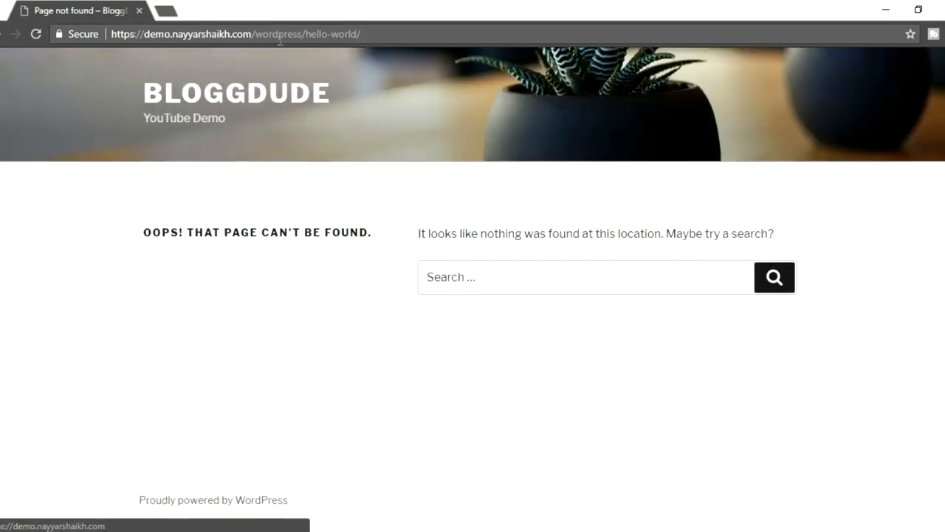
drag(361, 33, 305, 33)
drag(153, 232, 345, 231)
click(347, 230)
drag(403, 35, 311, 34)
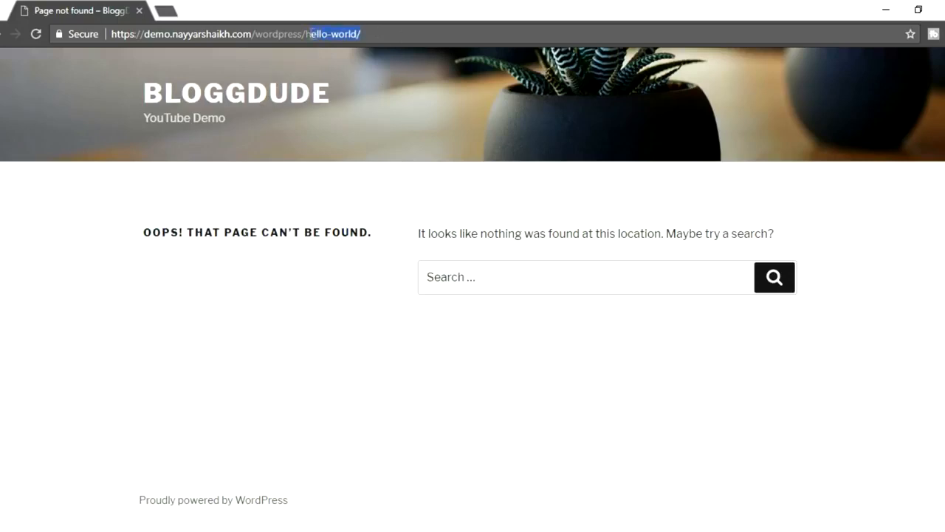
click(266, 373)
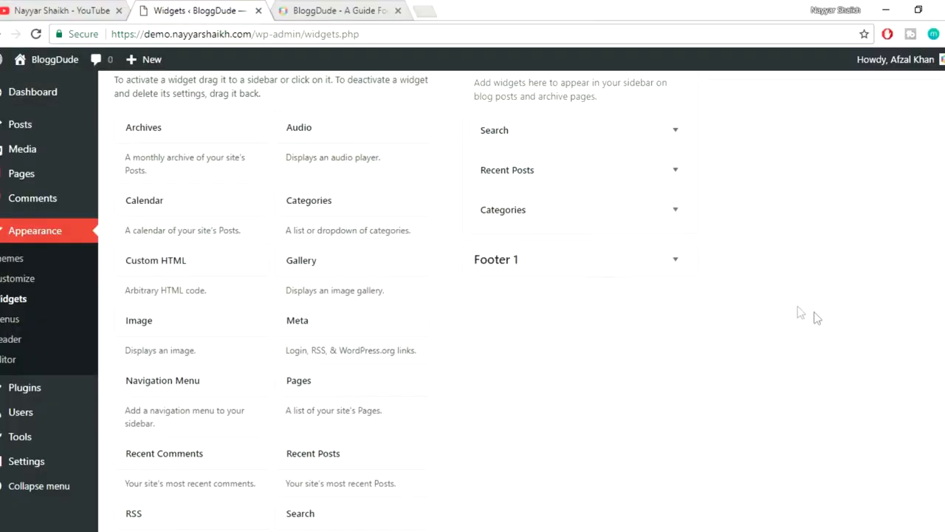
- Go to Appearance > Themes in the demo admin
scroll(816, 317, up, 2)
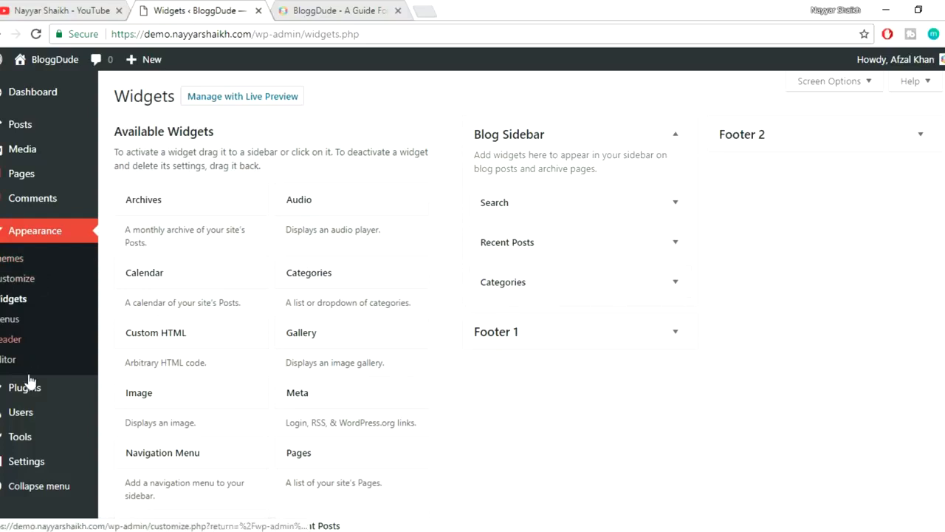
mouse_move(26, 393)
click(21, 241)
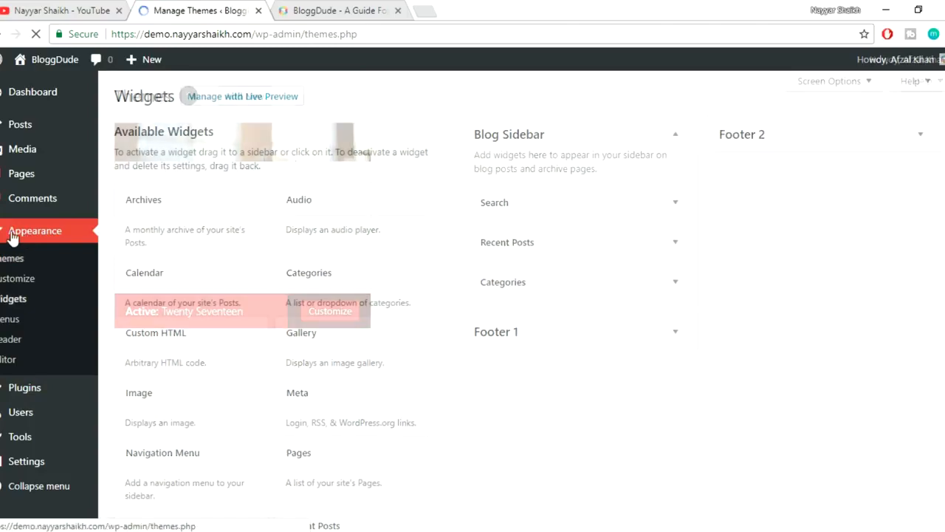